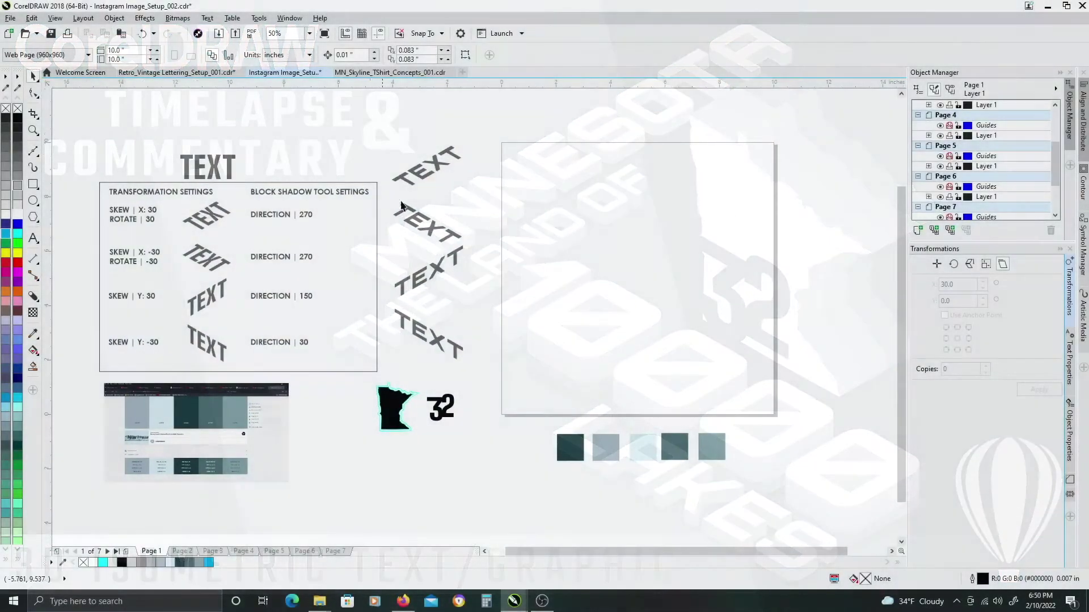
Place a copy of the first upward-slanting TEXT sample on the page, change it to MINNESOTA and enlarge it.
left_click(421, 177)
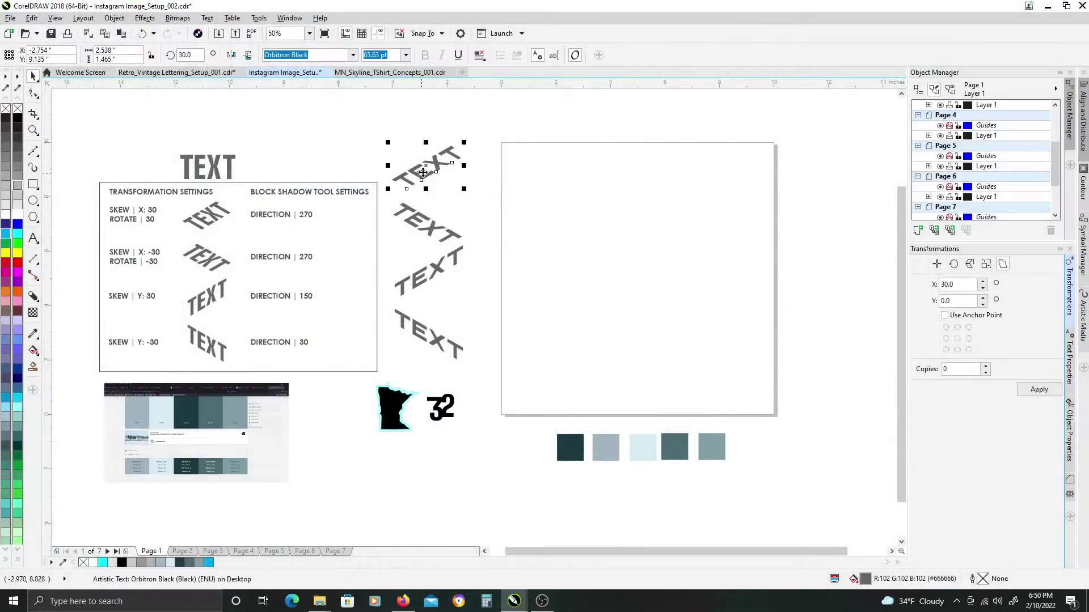
left_click_drag(423, 172, 594, 241)
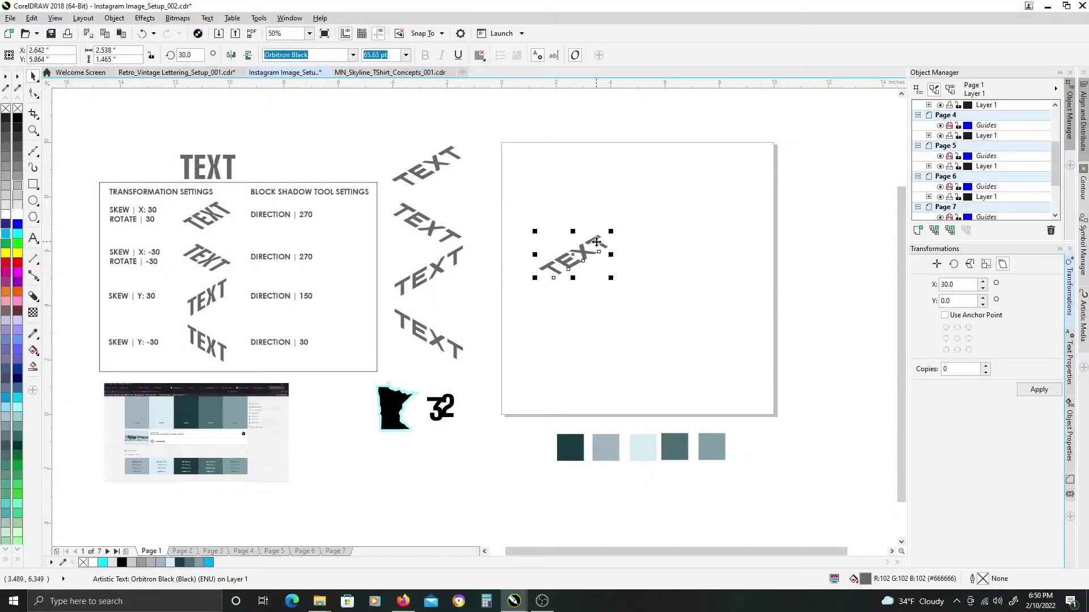
key("ctrl+shift+t")
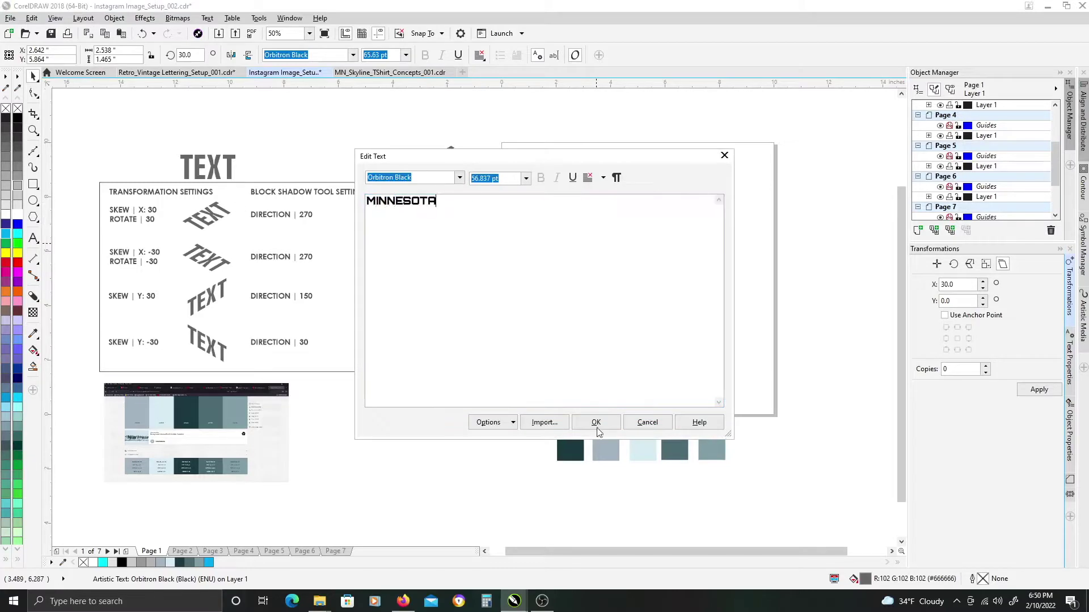
type("MINNESOTA")
left_click(596, 422)
left_click_drag(531, 277, 511, 291)
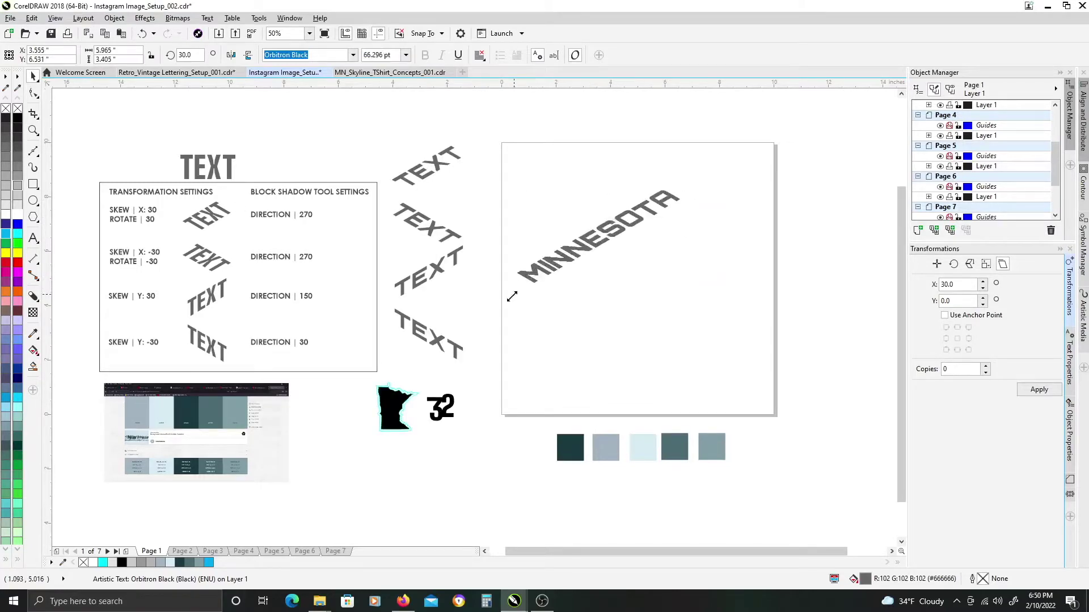
Place a smaller copy of the slanted title beneath MINNESOTA and change its wording to THE LAND OF.
key("ctrl+shift+t")
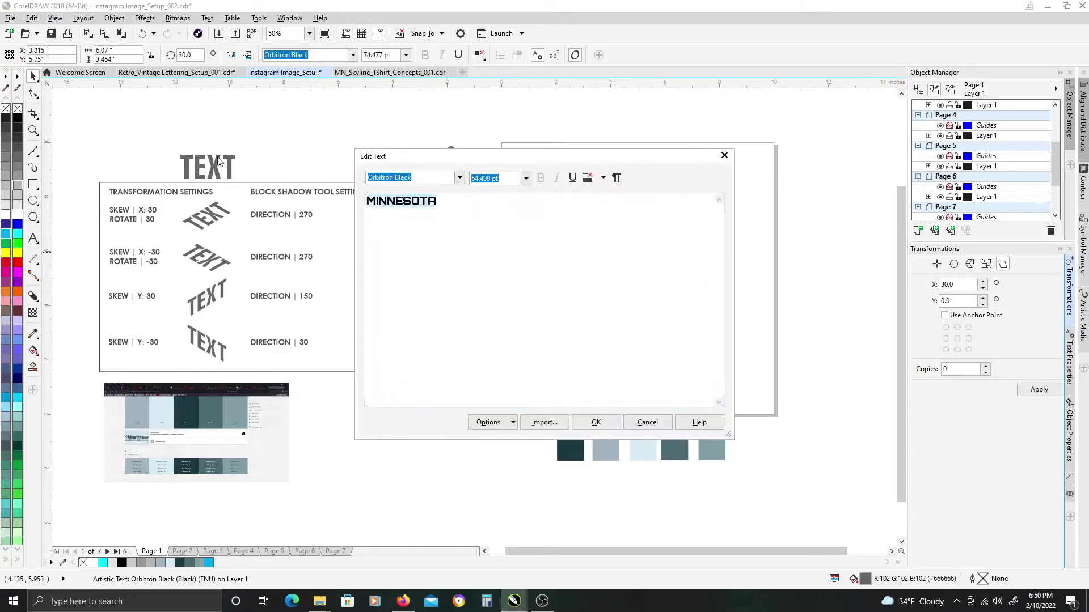
left_click(596, 422)
left_click_drag(699, 200, 644, 230)
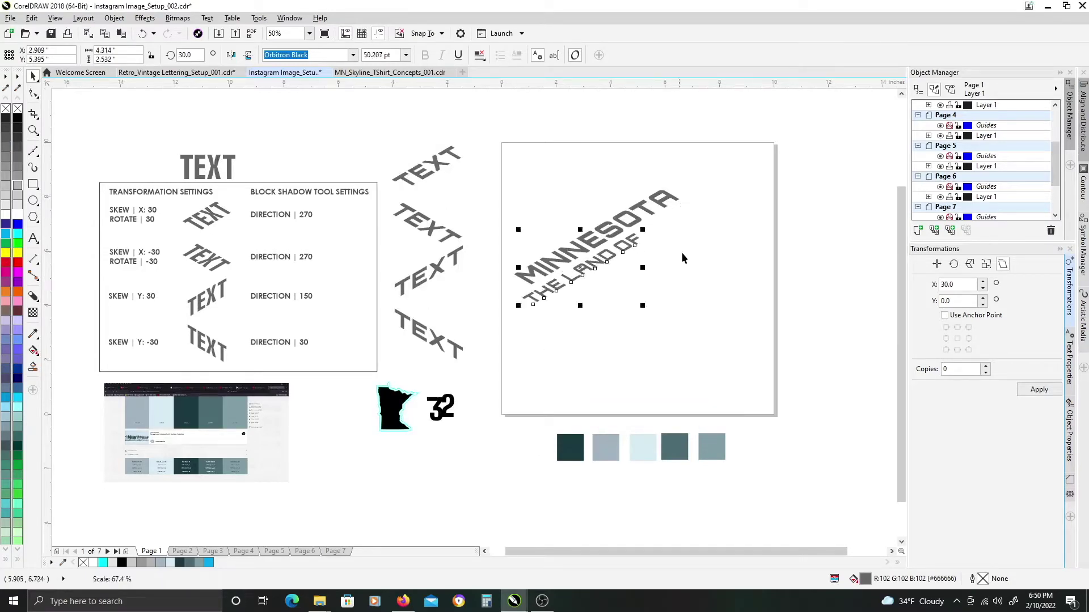
left_click(683, 258)
Place a copy of the first downward-slanting TEXT sample reading 10000 below THE LAND OF, and a smaller copy reading LAKES under it.
left_click_drag(424, 229, 637, 273)
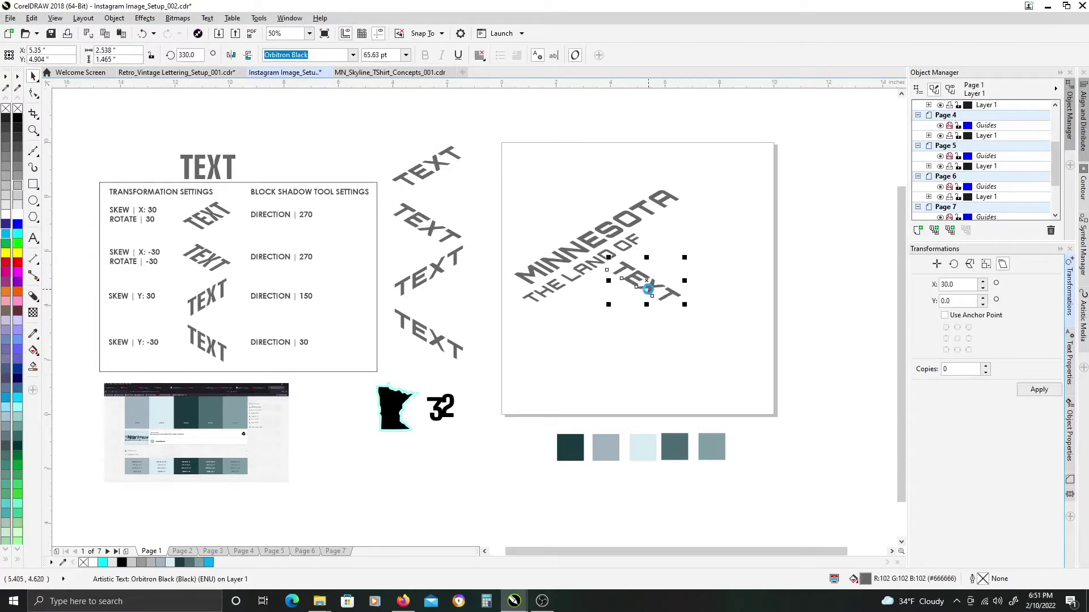
left_click(596, 422)
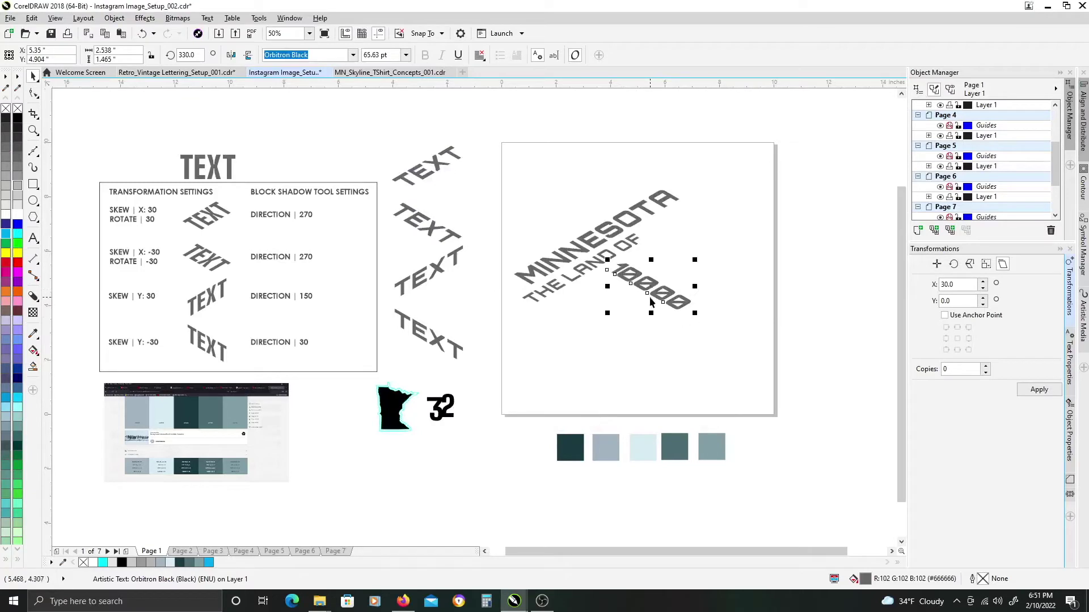
left_click_drag(650, 288, 628, 305)
key("ctrl+shift+t")
type("LAKES")
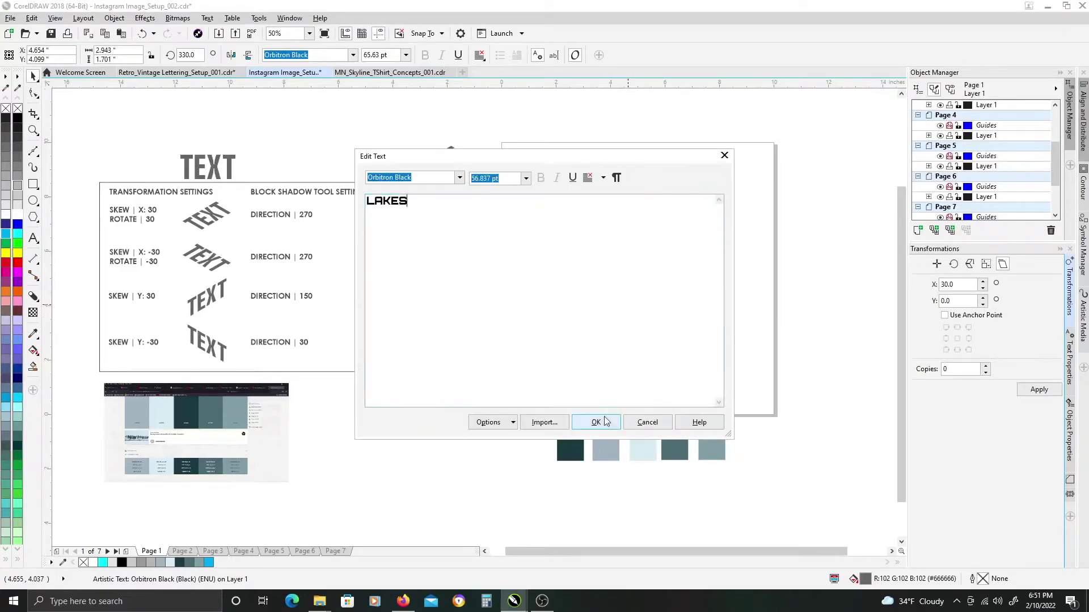
left_click(605, 422)
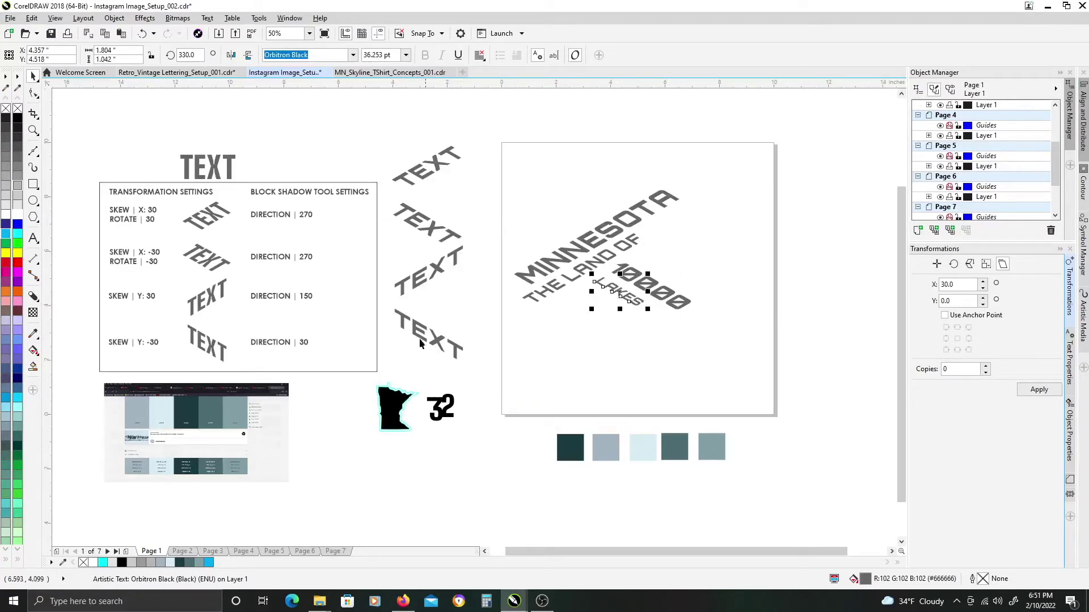
Place a light grey copy of the Minnesota state outline beside 10000 and skew it vertically by -30 degrees.
left_click(395, 408)
left_click(369, 55)
left_click(389, 385)
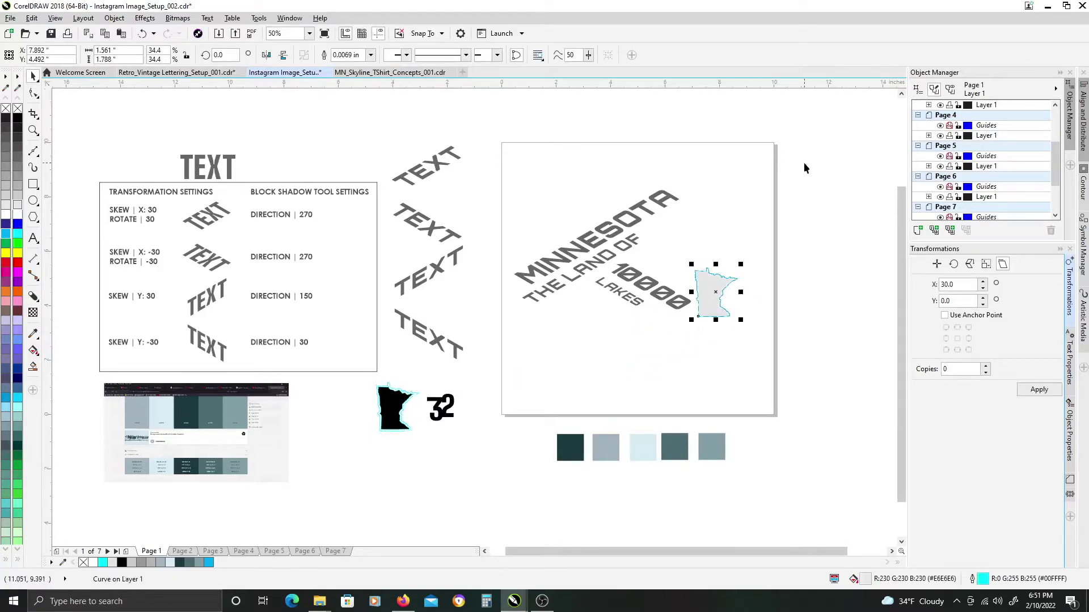
left_click(1024, 389)
left_click_drag(721, 277, 720, 274)
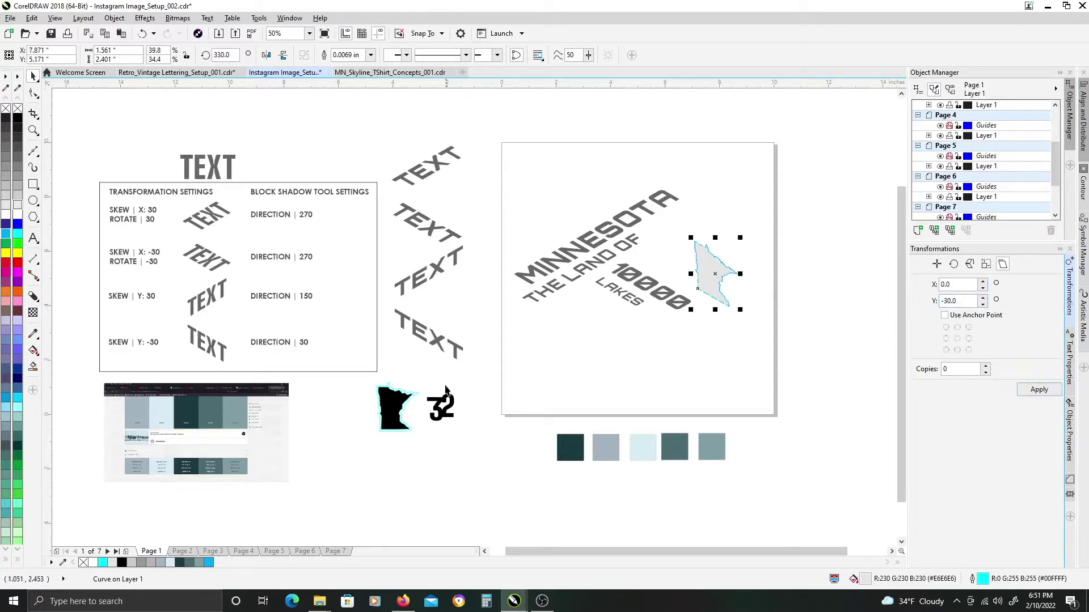
Place a copy of the 32 graphic over the state's lower edge and skew it vertically by -30 degrees.
left_click_drag(446, 404, 694, 321)
right_click(694, 321)
left_click(1035, 390)
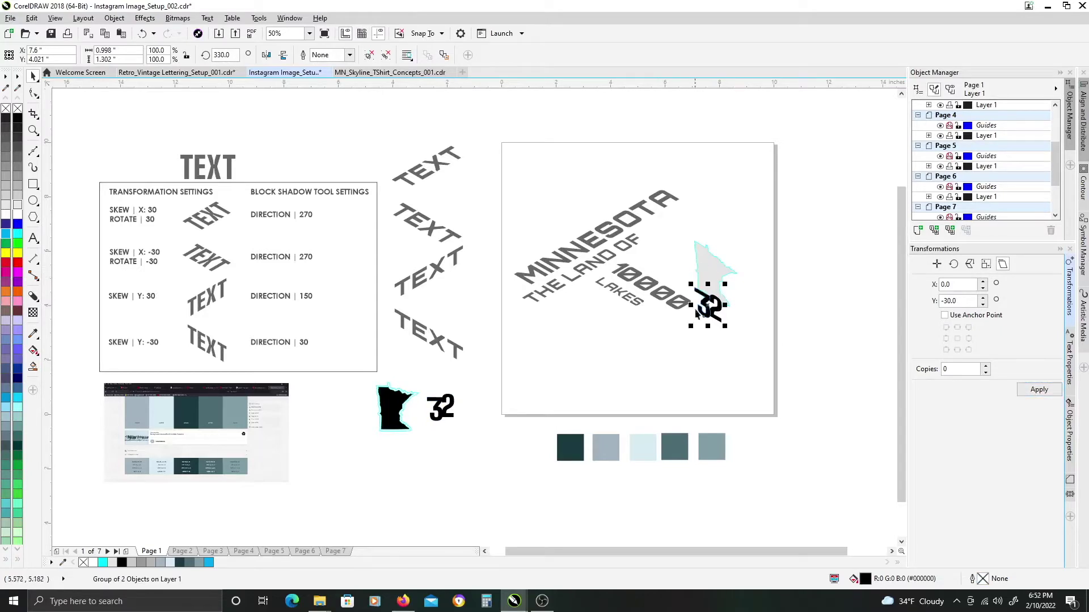
Nudge MINNESOTA down and enlarge it to about 7.24 in wide.
key("z")
mouse_move(477, 129)
left_mouse_down()
mouse_move(493, 170)
mouse_move(815, 476)
left_mouse_up()
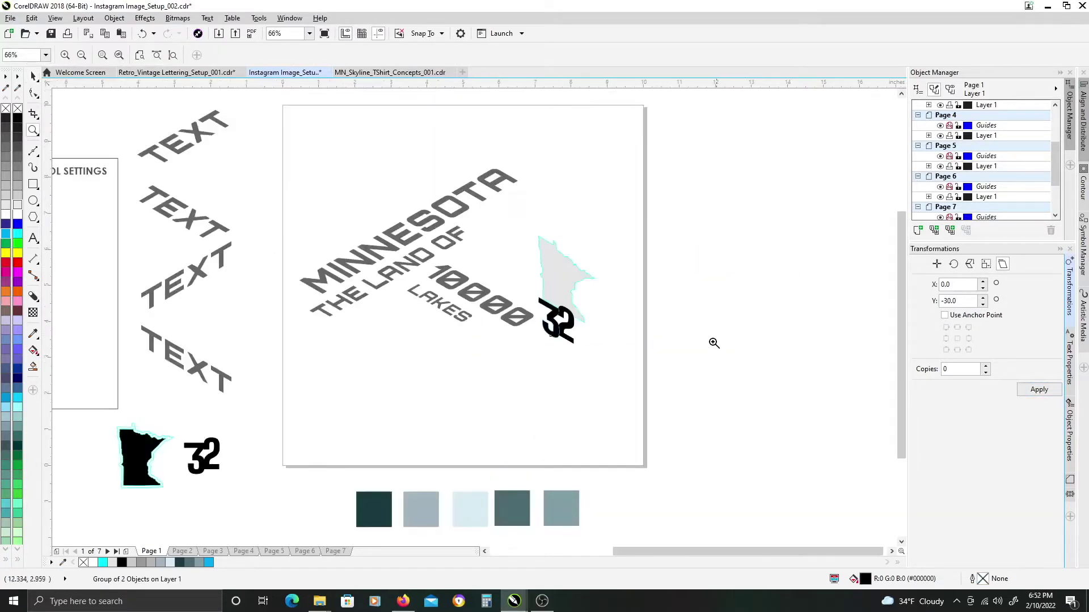
key("space")
key("alt+Left")
left_click(710, 229)
left_click(488, 210)
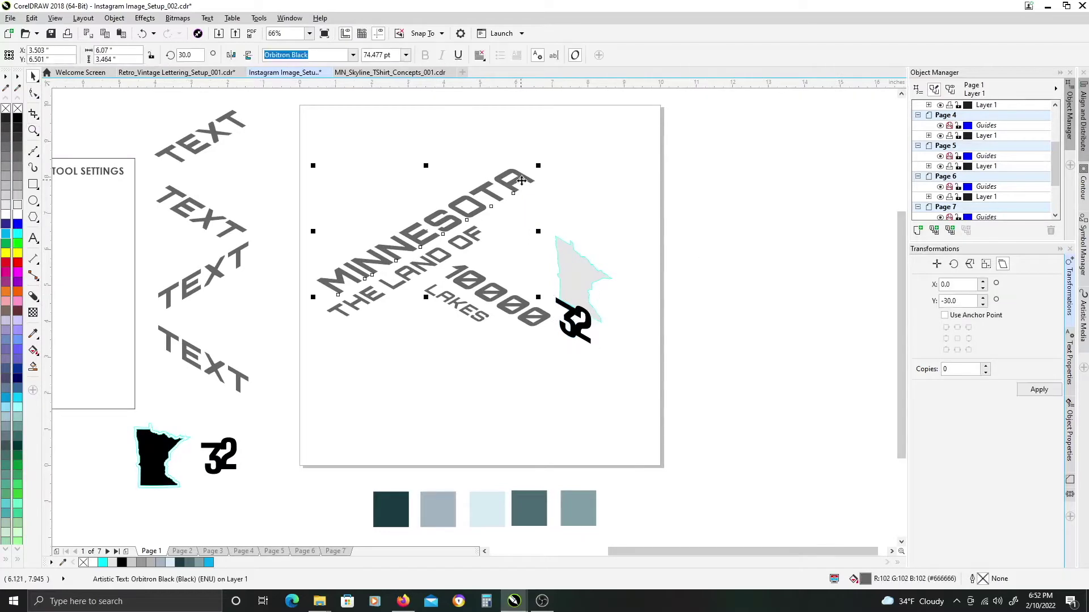
key("Down")
key("Down")
key("Down")
left_click_drag(537, 176, 581, 150)
Nudge THE LAND OF down and slightly left beneath MINNESOTA.
left_click(452, 262)
key("Down")
key("Down")
key("Down")
key("Down")
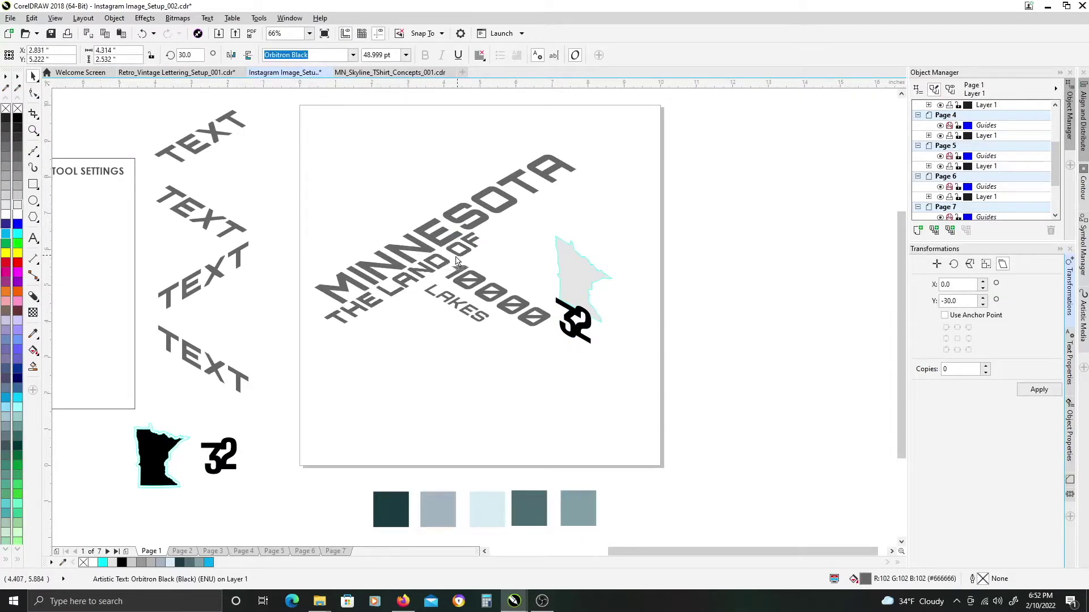
key("Left")
key("Left")
Enlarge the grey state outline and move it up and left against the end of MINNESOTA.
left_click(568, 278)
left_click_drag(551, 232, 526, 193)
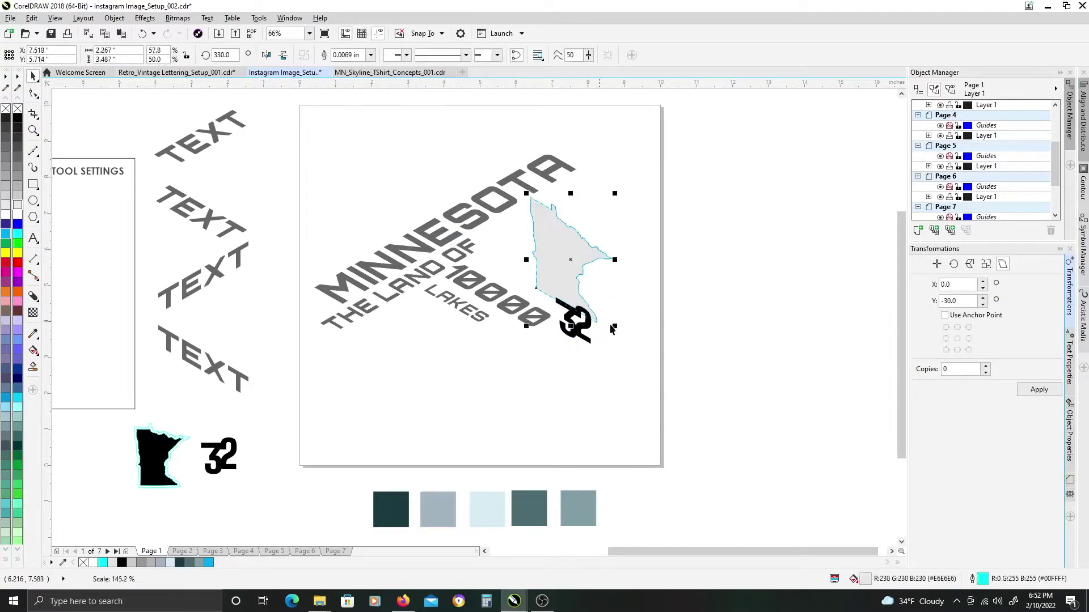
left_click_drag(616, 327, 645, 371)
left_click_drag(568, 267, 545, 233)
Enlarge 10000 to about 114.5 pt and nudge it left and slightly down beneath the state outline.
left_click(530, 311)
left_click_drag(552, 332, 636, 415)
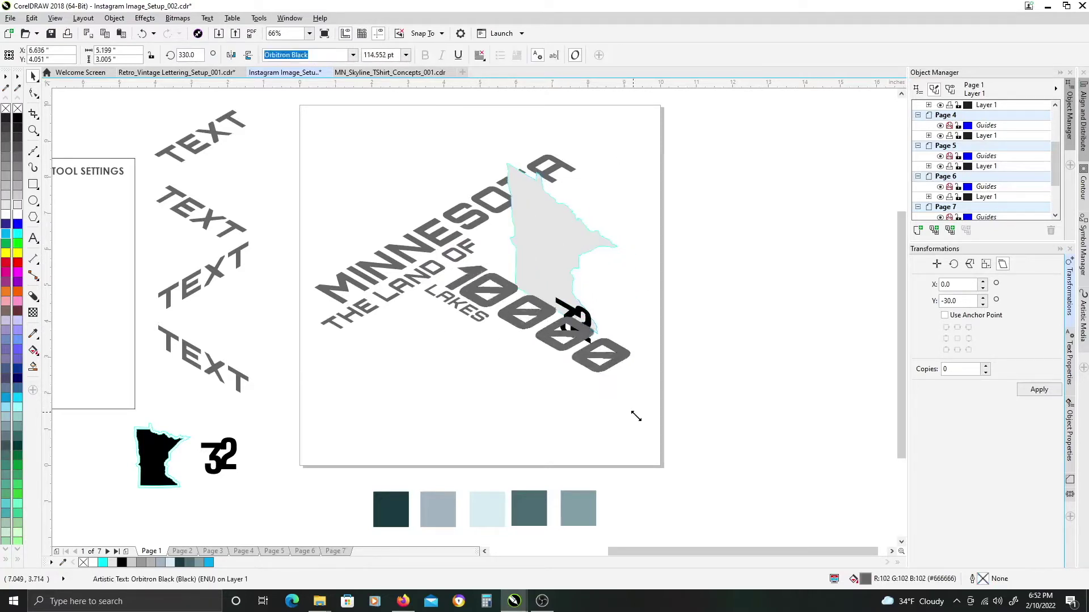
key("Down")
key("Down")
key("Left")
key("Left")
key("Left")
key("Left")
key("Up")
Enlarge LAKES to about 58 pt beneath 10000, and enlarge the 32 graphic to about 1.46 in wide on the state outline.
left_click_drag(433, 290, 421, 302)
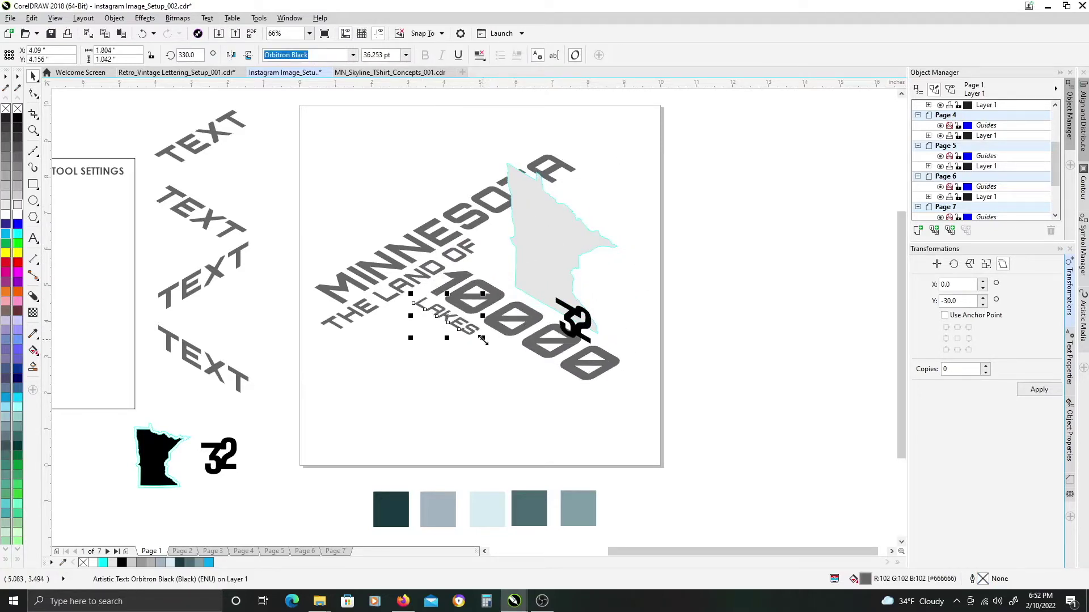
left_click_drag(482, 338, 460, 333)
left_click_drag(569, 320, 499, 240)
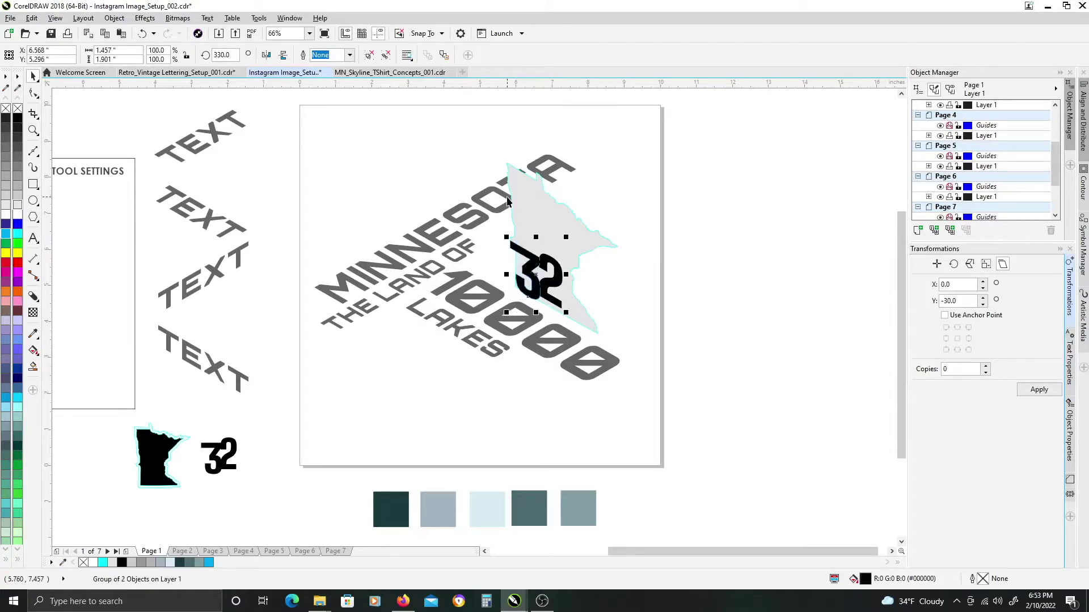
Shrink MINNESOTA to about 66.5 pt and shift 10000 and LAKES together down and to the left.
left_click(544, 166)
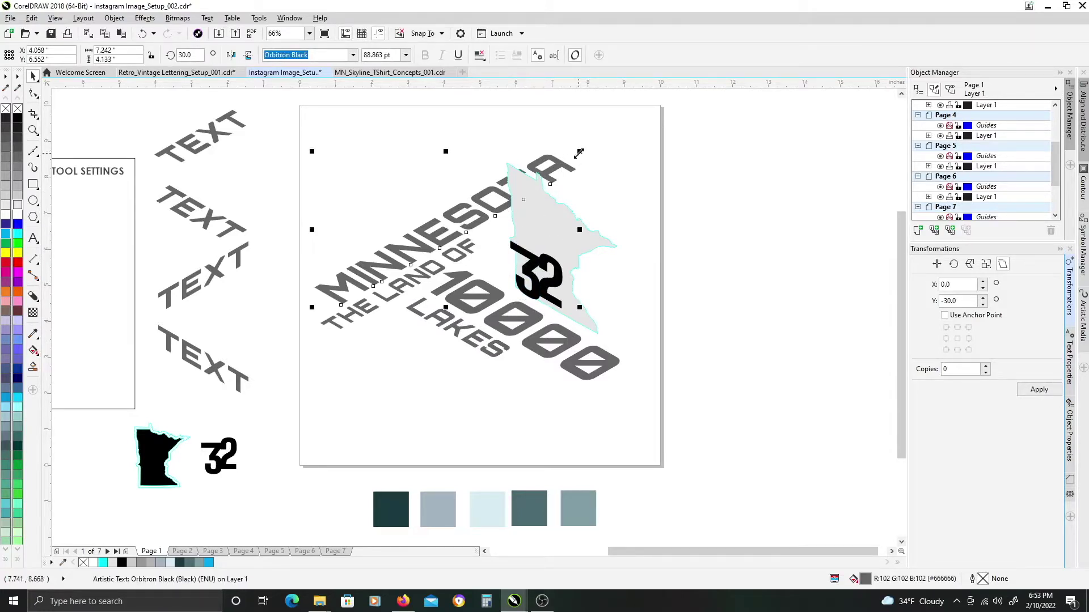
left_click_drag(580, 153, 532, 199)
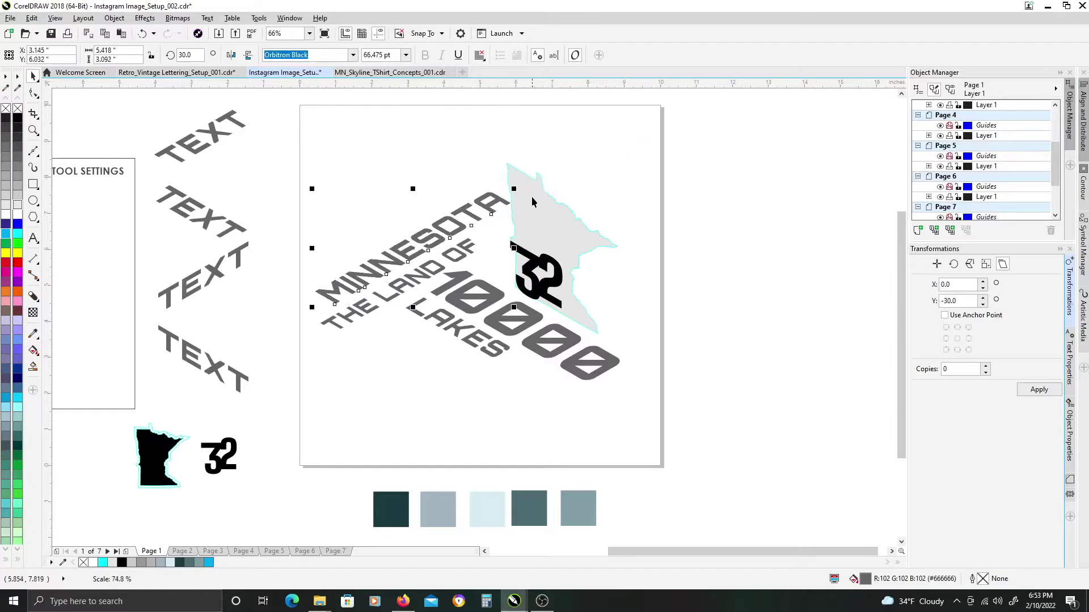
left_click(455, 299)
left_click(451, 328, "shift")
left_click_drag(452, 327, 419, 349)
left_click(361, 232)
left_click_drag(361, 231, 455, 193)
left_click(464, 140)
left_click(463, 351, "ctrl")
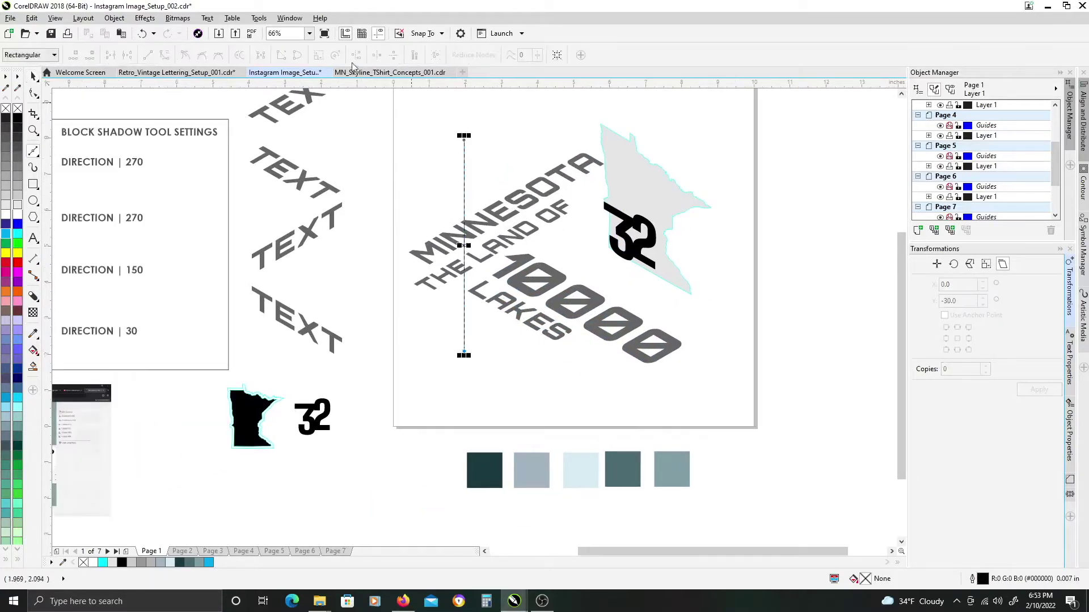
key("space")
double_click(219, 55)
type("30")
key("Return")
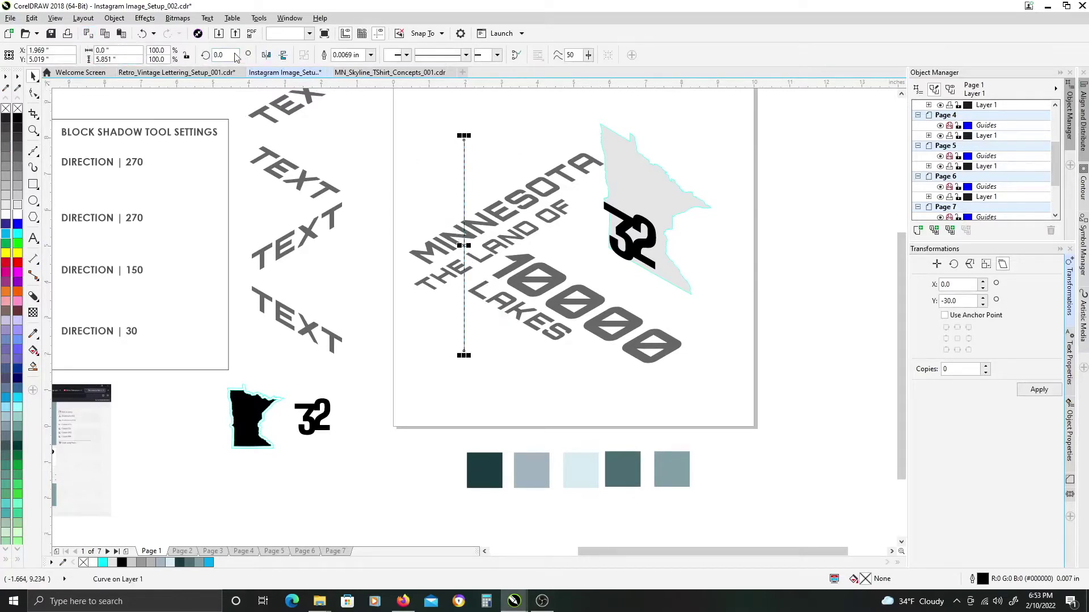
left_click_drag(234, 55, 185, 56)
type("-30")
key("Return")
key("ctrl+z")
key("ctrl+z")
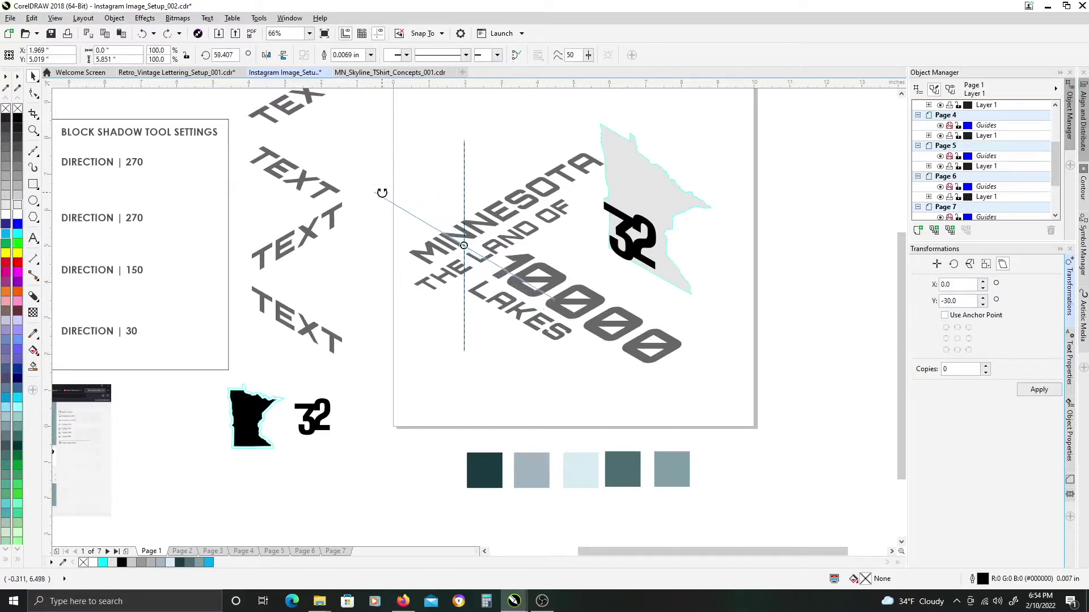
key("Delete")
Draw a narrow rectangle below the lettering, skew it vertically by -30 degrees and convert it to curves.
left_click_drag(665, 282, 576, 311)
left_click(33, 184)
left_click_drag(412, 308, 445, 389)
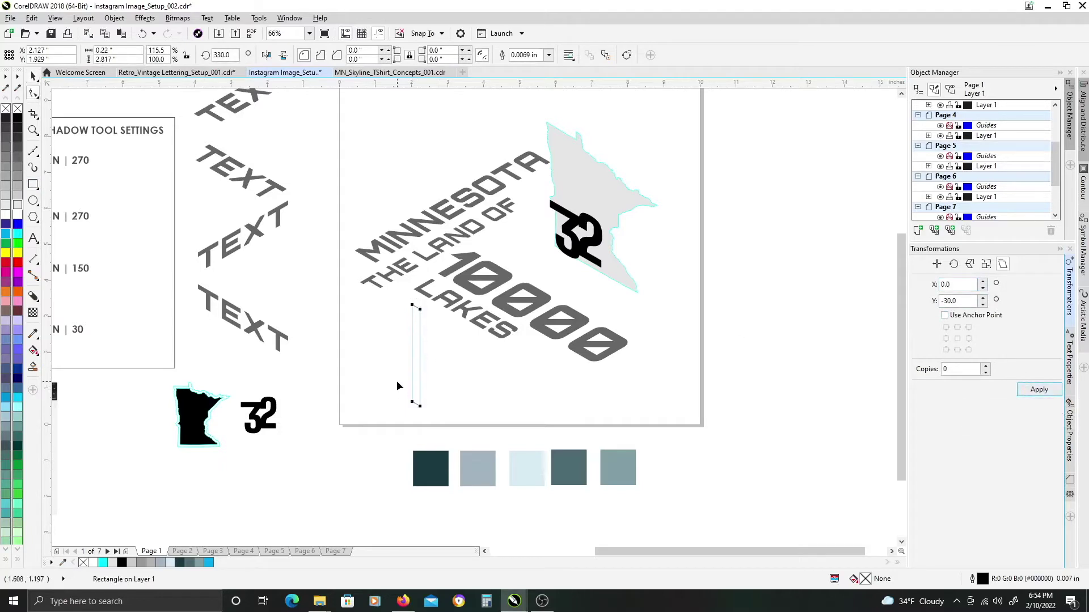
key("ctrl+q")
left_click_drag(397, 383, 433, 332)
key("space")
key("ctrl+z")
Reshape the skewed rectangle into a slanted spacing guide about 2.01 in wide and 1.51 in high.
left_click_drag(403, 307, 627, 357)
left_click_drag(687, 342, 605, 310)
left_click_drag(563, 344, 675, 487)
key("space")
key("space")
Snap the slanted guide to the lower corner of MINNESOTA's M in wireframe view and check the lettering against it.
left_click_drag(588, 351, 499, 417)
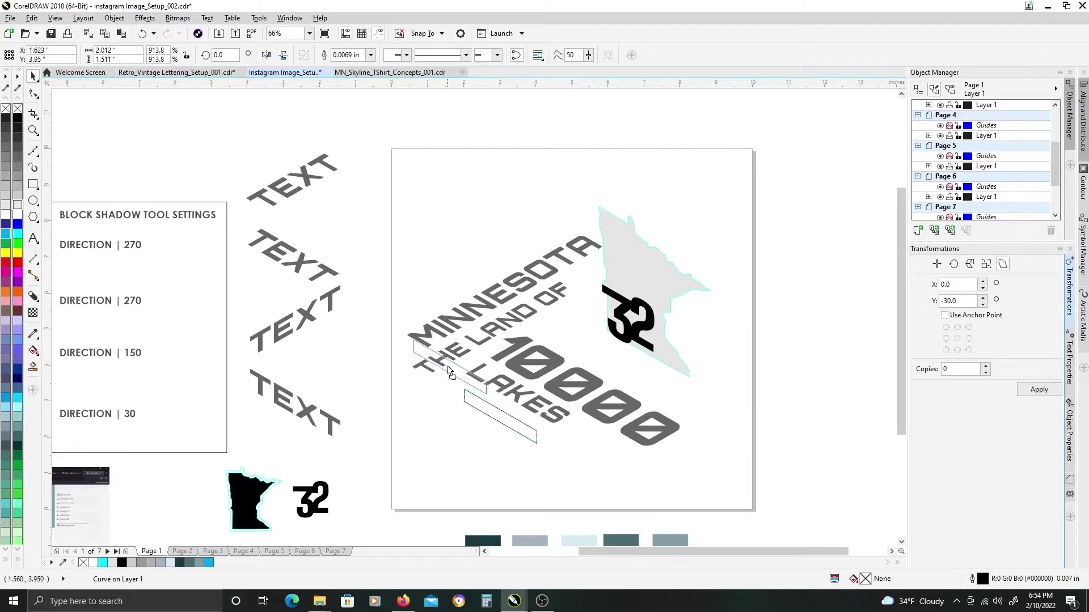
scroll(448, 371, "up", 8)
key("shift+F9")
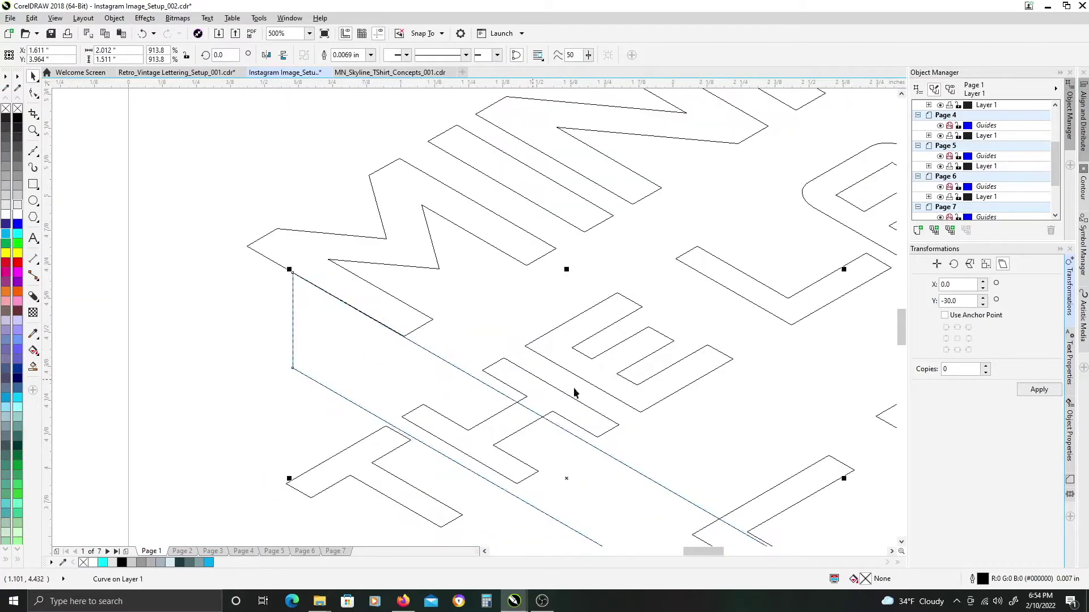
scroll(574, 392, "down", 5)
left_click(530, 301)
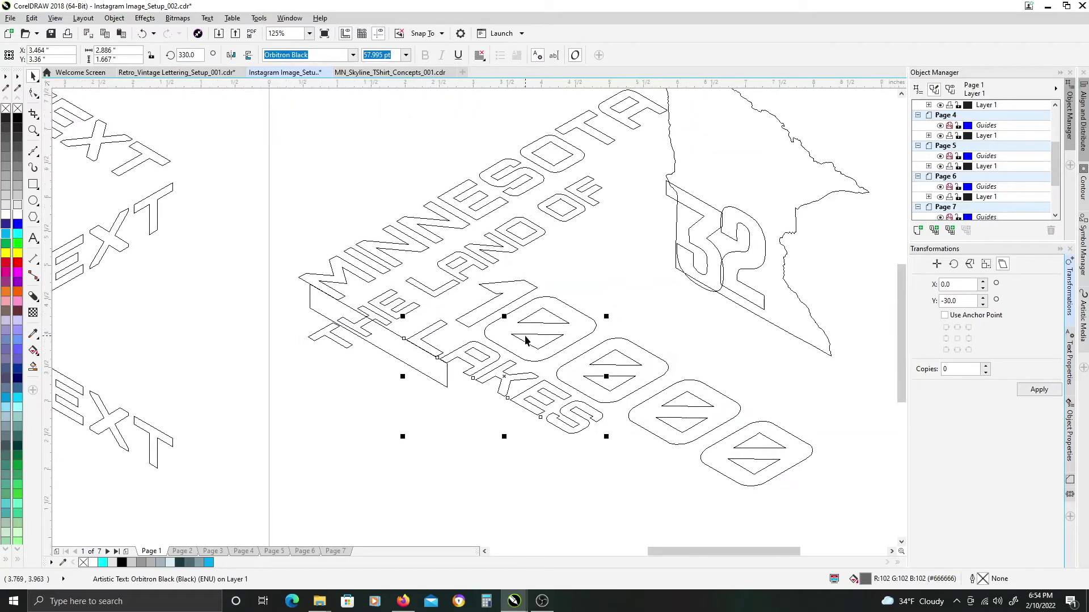
key("shift+F9")
Give the slanted guide a red outline and move it off the lettering to the page's left edge.
left_click(391, 331)
right_click(17, 263)
left_click_drag(377, 336, 258, 403)
scroll(283, 391, "down", 1)
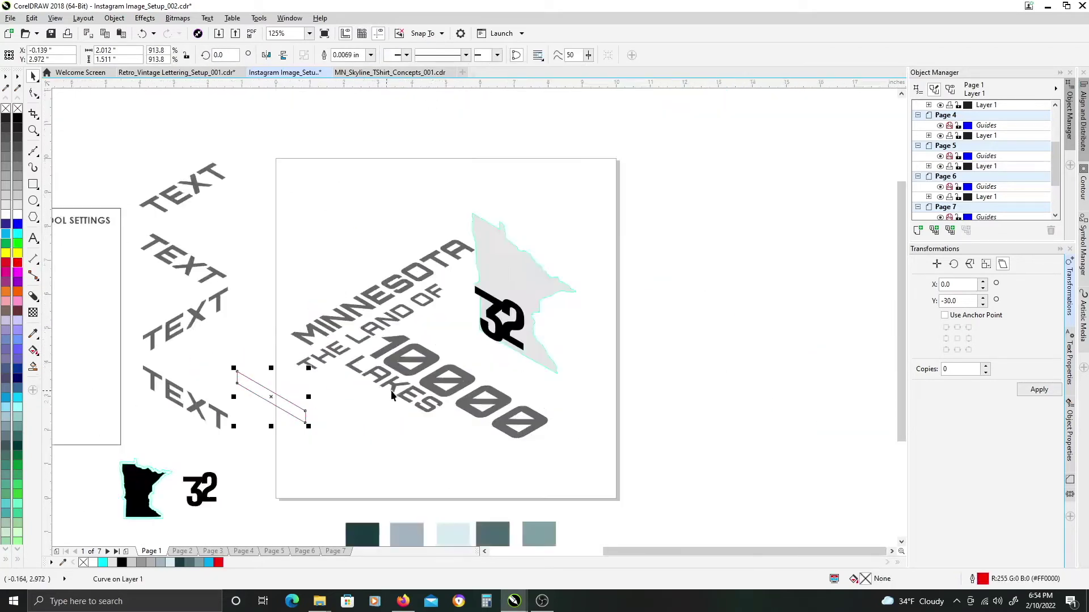
Select the state outline with the 32, scale them to about 2.74 in wide and move them down against 10000.
left_click(453, 319)
left_click(502, 304)
left_click(513, 250, "shift")
left_click_drag(513, 250, 491, 280)
left_click_drag(557, 240, 550, 258)
left_click_drag(482, 298, 493, 300)
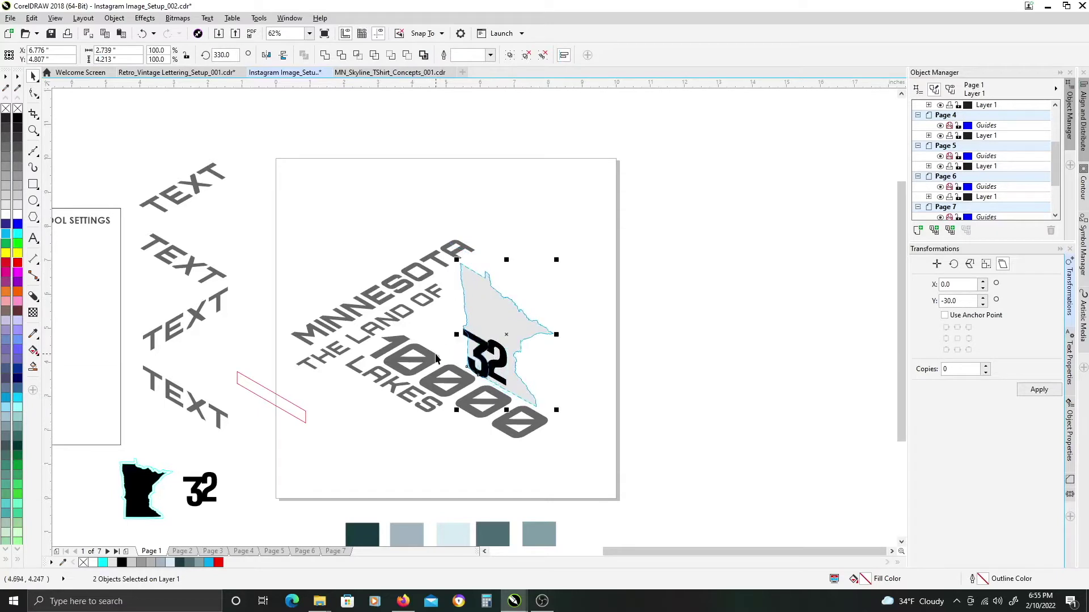
Enlarge MINNESOTA to about 74.7 pt and tighten the placement of THE LAND OF beneath it.
left_click(392, 283)
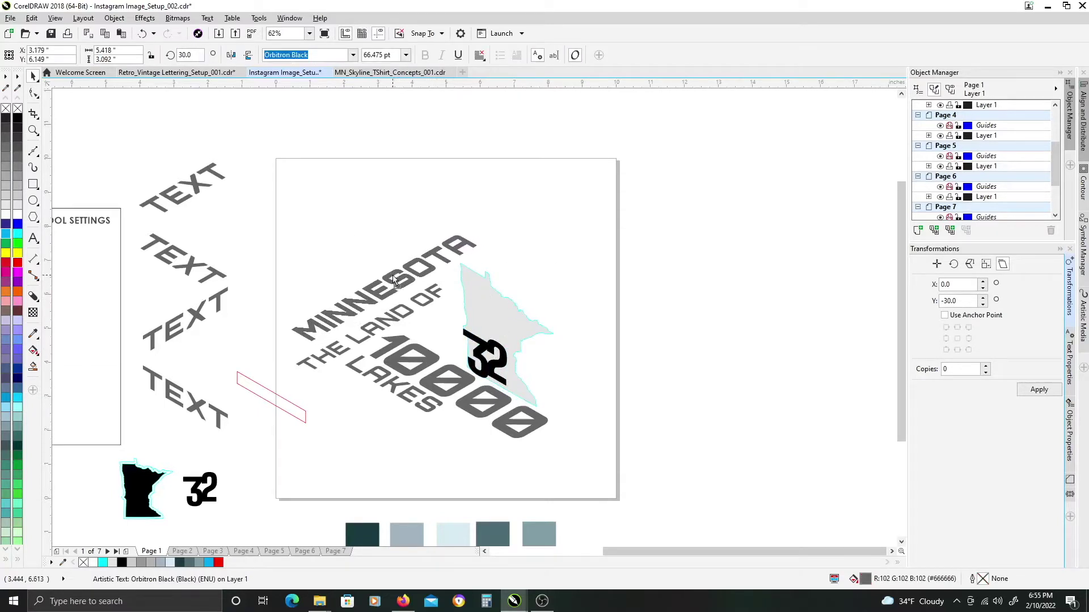
left_click_drag(480, 231, 502, 216)
left_click_drag(432, 292, 430, 290)
left_click_drag(336, 346, 332, 327)
Scale down the state outline with the 32 and fit them closely between MINNESOTA and 10000.
left_click(487, 357, "shift")
left_click_drag(411, 364, 409, 363)
left_click(481, 344)
left_click_drag(495, 331, 507, 318)
left_click_drag(541, 248, 661, 267)
left_click(579, 278)
Add a block shadow to MINNESOTA with a depth of 0.2 in and a direction of 270 degrees.
left_click(472, 273)
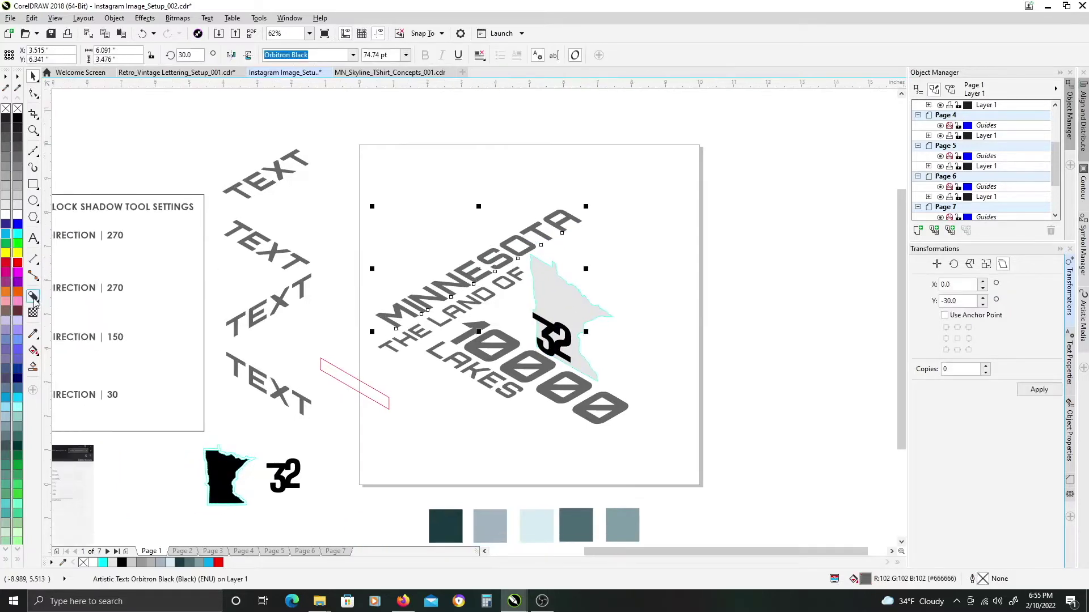
left_click(32, 296)
scroll(506, 309, "up", 1)
left_click_drag(511, 310, 489, 291)
left_click_drag(419, 231, 430, 208)
type("-45")
key("Return")
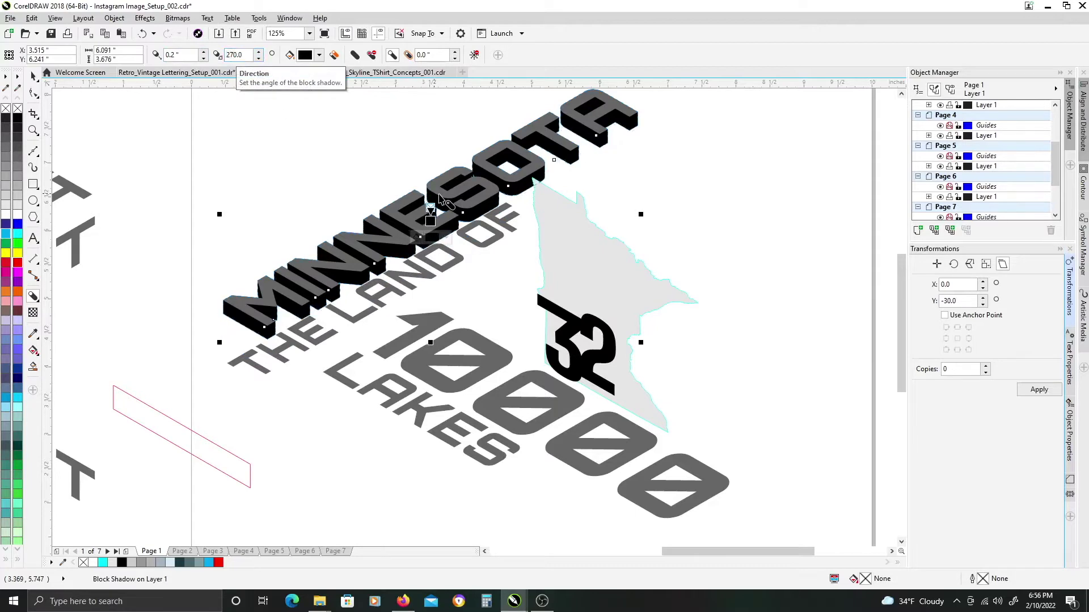
Add a block shadow to THE LAND OF with a depth of 0.2 in and a direction of 270 degrees.
mouse_move(374, 289)
left_mouse_down()
mouse_move(408, 297)
mouse_move(392, 297)
left_mouse_up()
type(".3")
key("Tab")
type("-45")
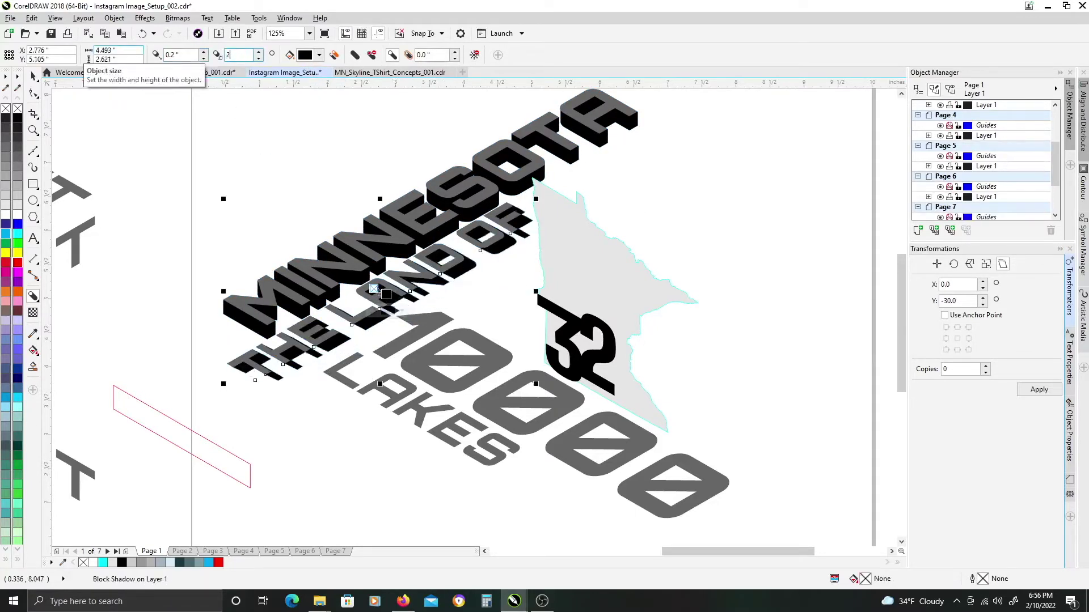
key("Return")
Add a downward block shadow to LAKES with a depth of 0.2 in.
left_click(410, 392)
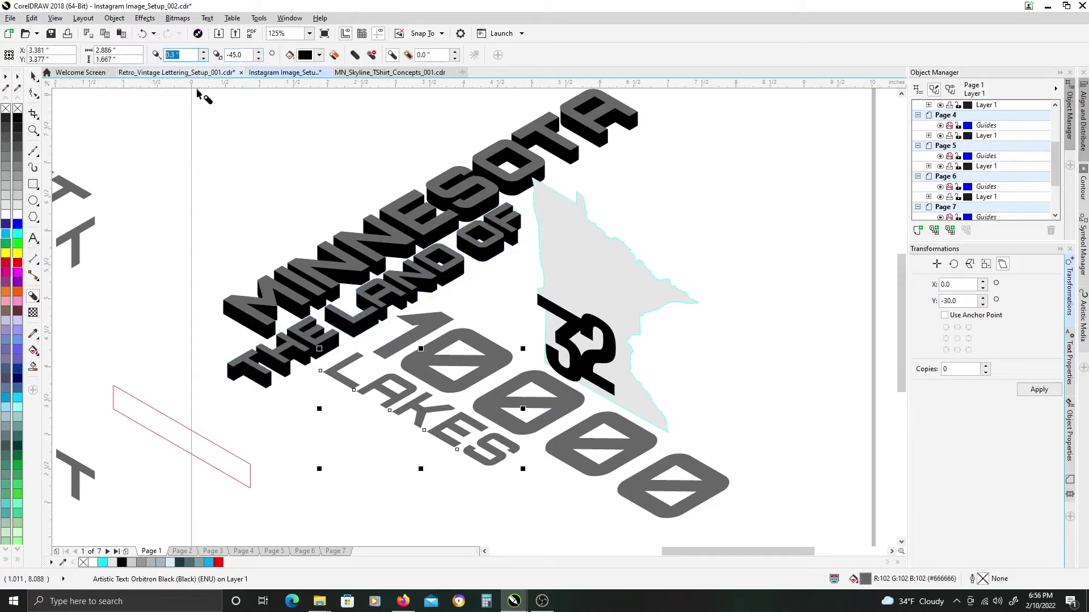
type(".2")
key("Tab")
type("-90")
key("Return")
Select THE LAND OF with its shadow and move it slightly left and down, away from MINNESOTA.
key("space")
left_click(474, 384)
left_click_drag(461, 271, 414, 246)
left_click(306, 298)
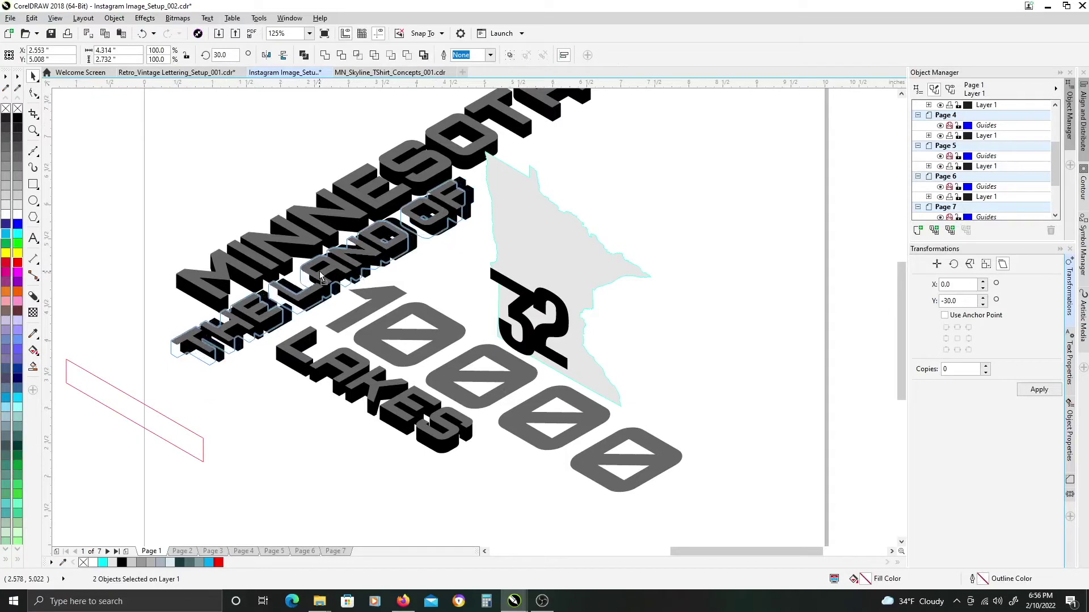
left_click_drag(322, 277, 317, 278)
Give 10000 a downward block shadow 0.6 in deep, break it apart and fill it medium grey.
left_click(449, 326)
left_click_drag(449, 327, 472, 286)
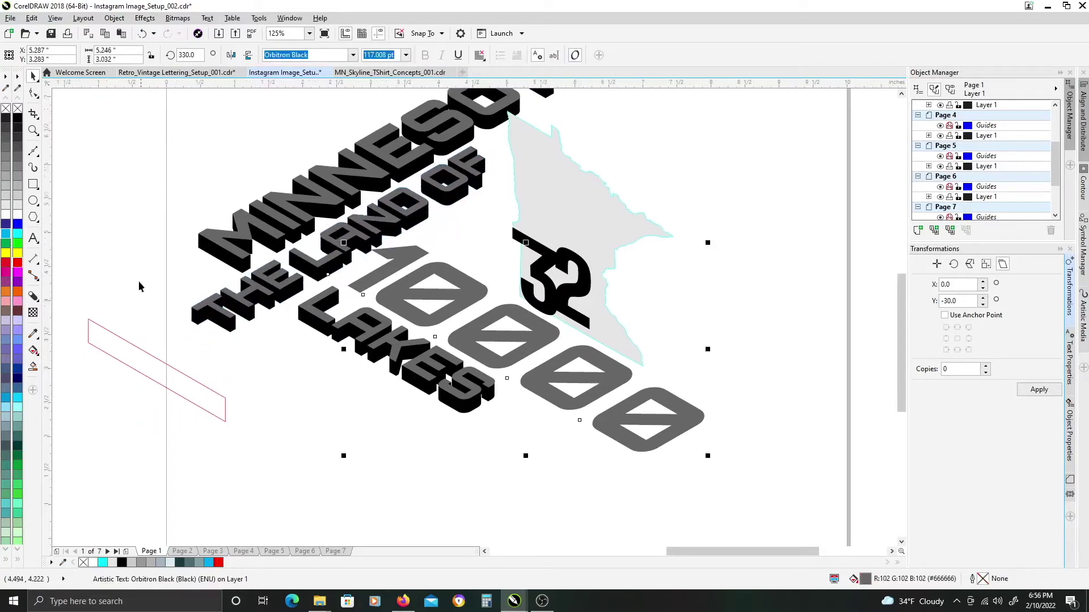
left_click_drag(188, 55, 87, 56)
type(".6")
key("Tab")
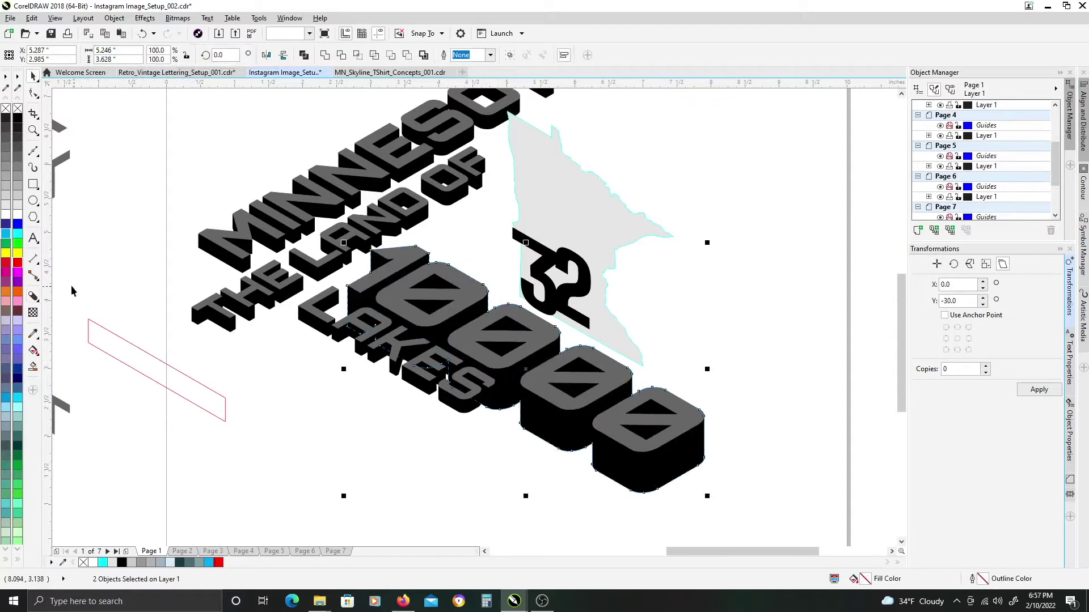
key("ctrl+k")
Add a second block shadow to 10000, 0.4 in deep at 270 degrees, break it apart and fill it with #999999.
left_click(33, 296)
left_click_drag(186, 55, 117, 59)
type(".4")
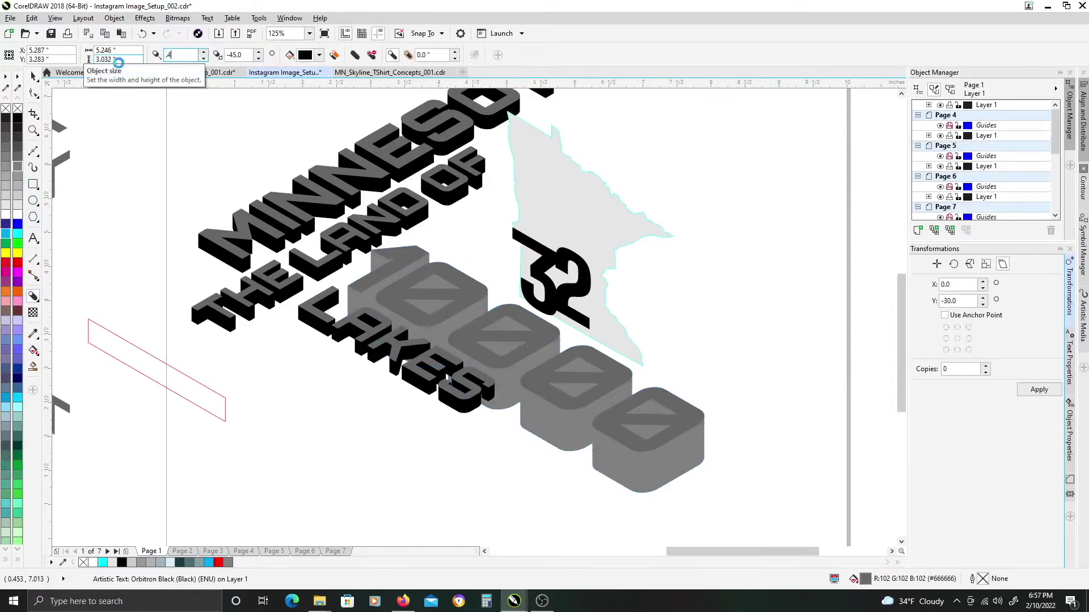
key("Tab")
type("270")
key("Return")
left_click(586, 416)
key("ctrl+k")
key("space")
left_click(586, 416)
left_click(18, 176)
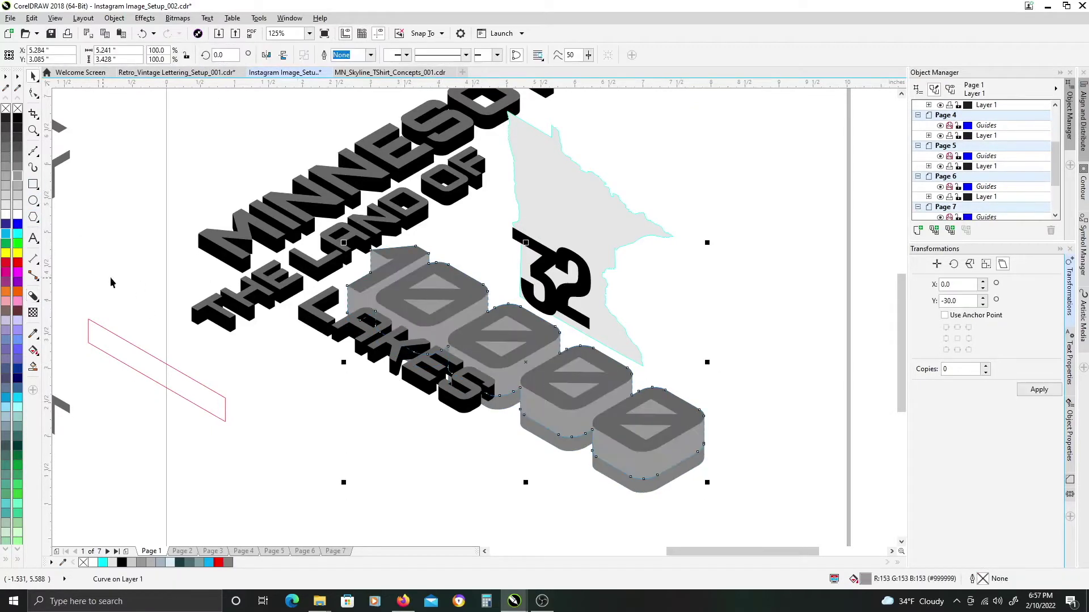
Add a third block shadow to 10000, 0.2 in deep at 270 degrees, break it apart and fill it with #CCCCCC.
left_click(32, 296)
left_click(586, 359)
left_click_drag(186, 55, 164, 56)
type(".2")
key("Tab")
type("270")
left_click(525, 369)
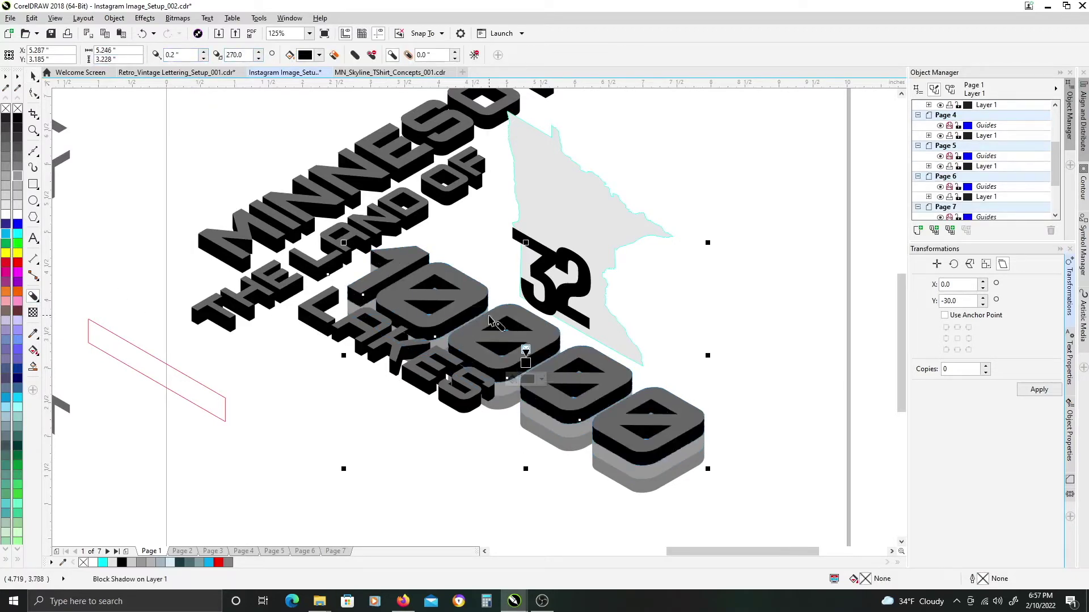
key("ctrl+k")
key("space")
key("ctrl+k")
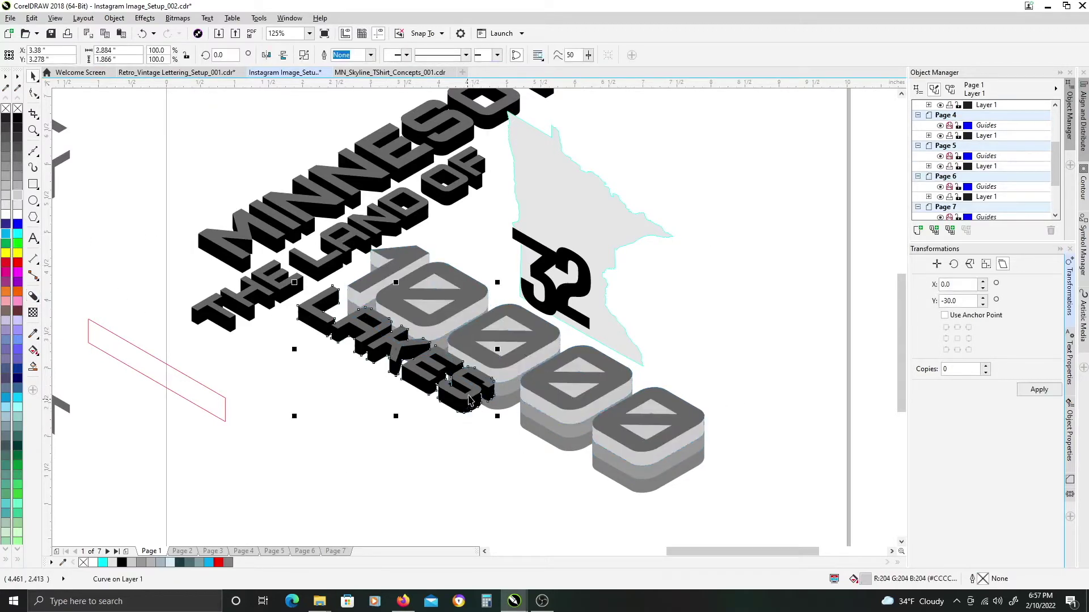
Group LAKES with its block shadow and move it slightly left and down from 10000.
left_click(420, 340, "shift")
key("ctrl+g")
left_click_drag(328, 295, 317, 299)
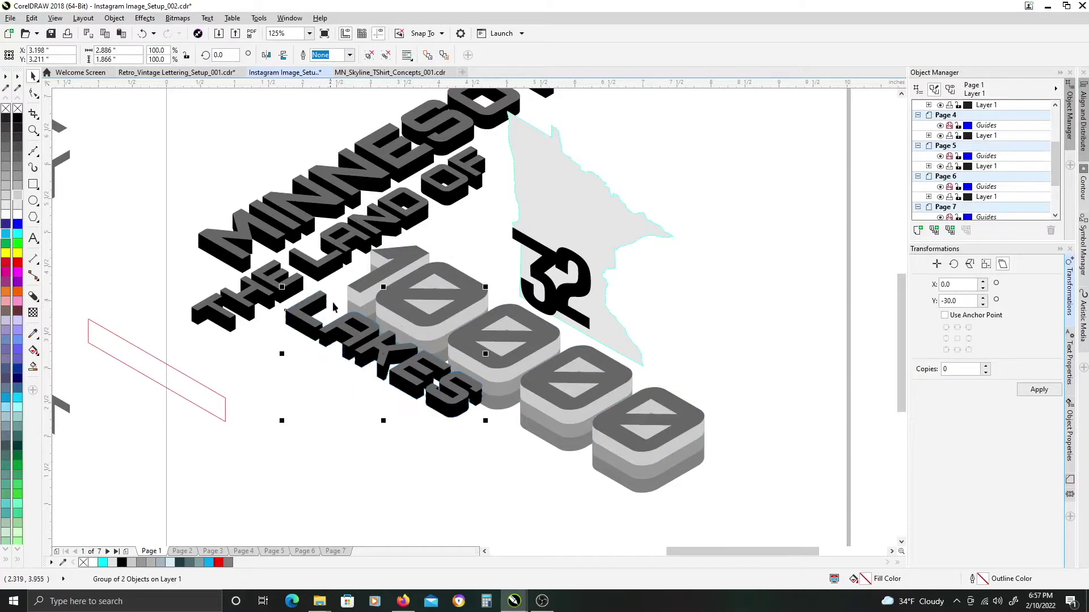
Move the state outline with the 32 slightly right, and shift 10000 with its shadows and LAKES up and right.
scroll(544, 323, "down", 1)
scroll(576, 278, "up", 1)
scroll(656, 292, "down", 1)
left_click(614, 283)
left_click(602, 318, "shift")
left_click_drag(603, 284, 618, 284)
left_click_drag(674, 360, 677, 366)
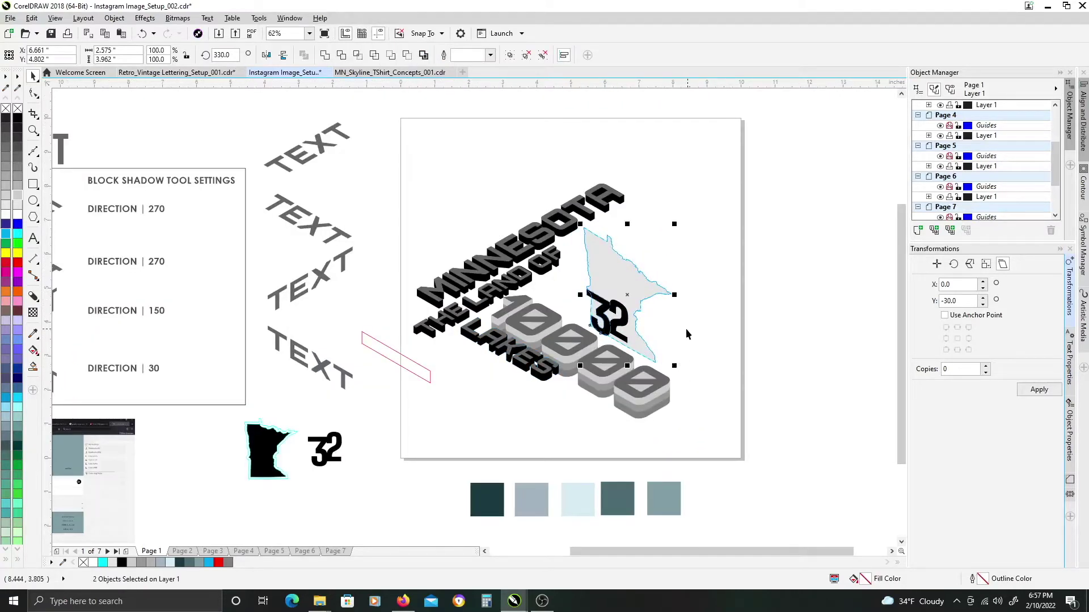
left_click(555, 367)
left_click_drag(553, 321, 561, 316)
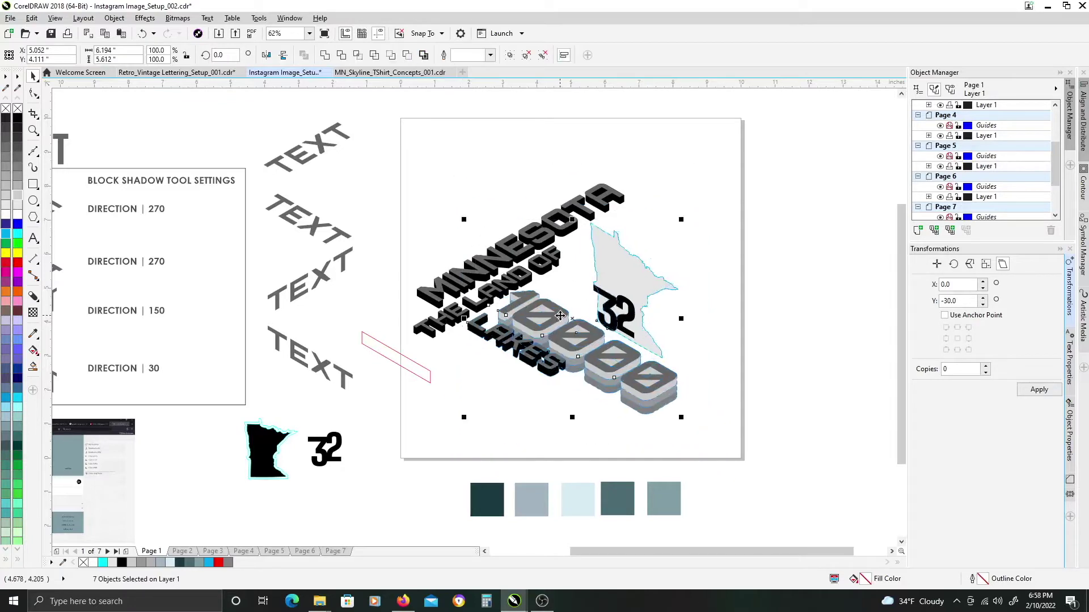
left_click(695, 219)
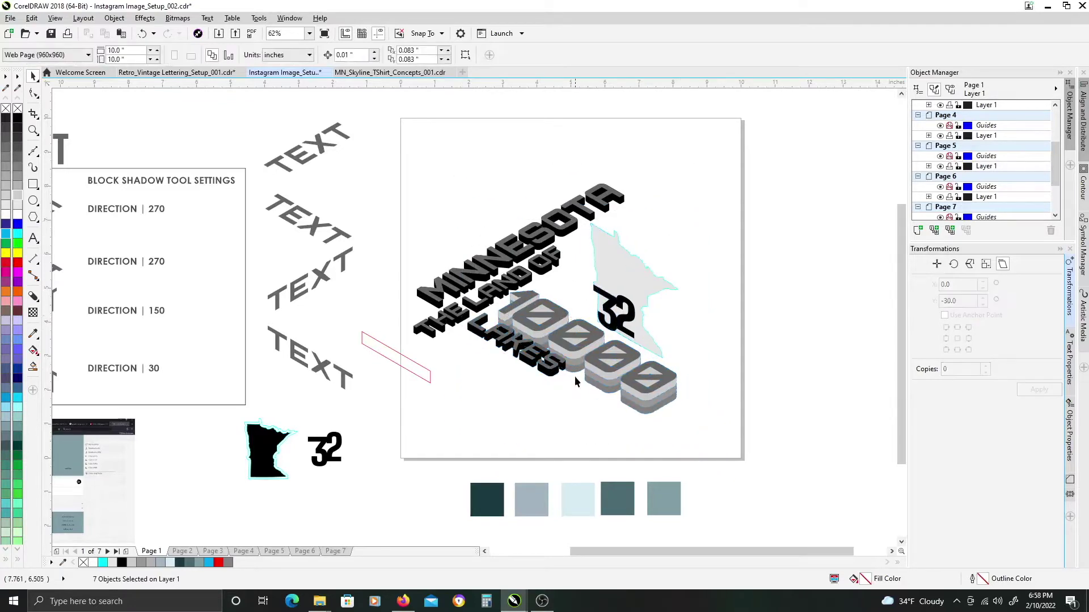
Ungroup LAKES from its shadow and enlarge the lettering to about 3.55 in wide below 10000.
scroll(541, 361, "up", 1)
left_click(500, 335)
left_click_drag(483, 318, 474, 338)
scroll(502, 208, "down", 1)
key("ctrl+u")
left_click_drag(580, 398, 625, 445)
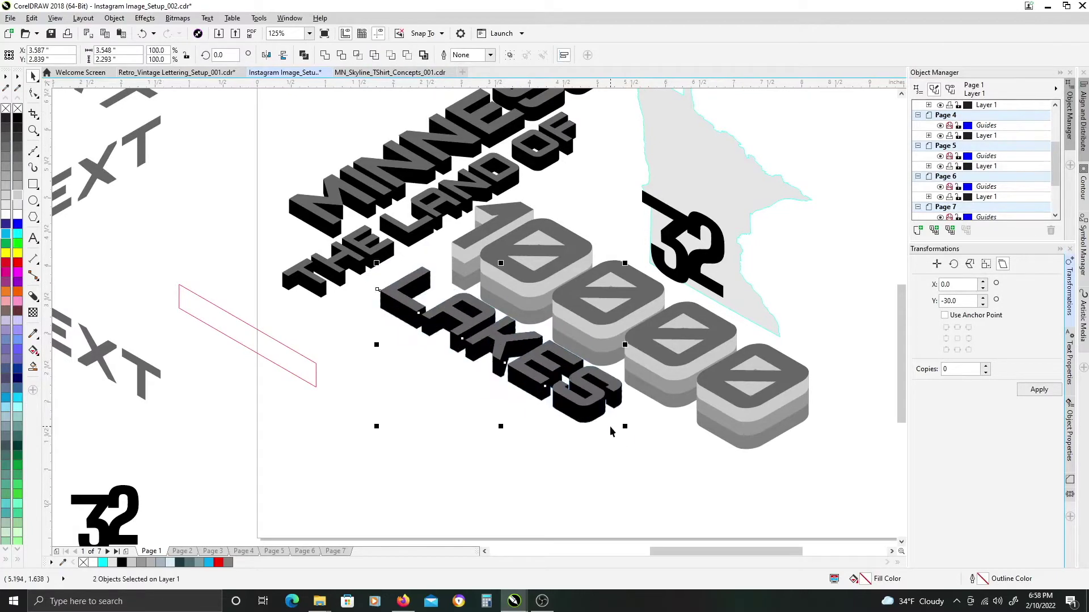
Delete the scaled shadow of LAKES and add a new downward block shadow with a depth of 0.2 in.
left_click(591, 417)
key("Delete")
left_click(32, 298)
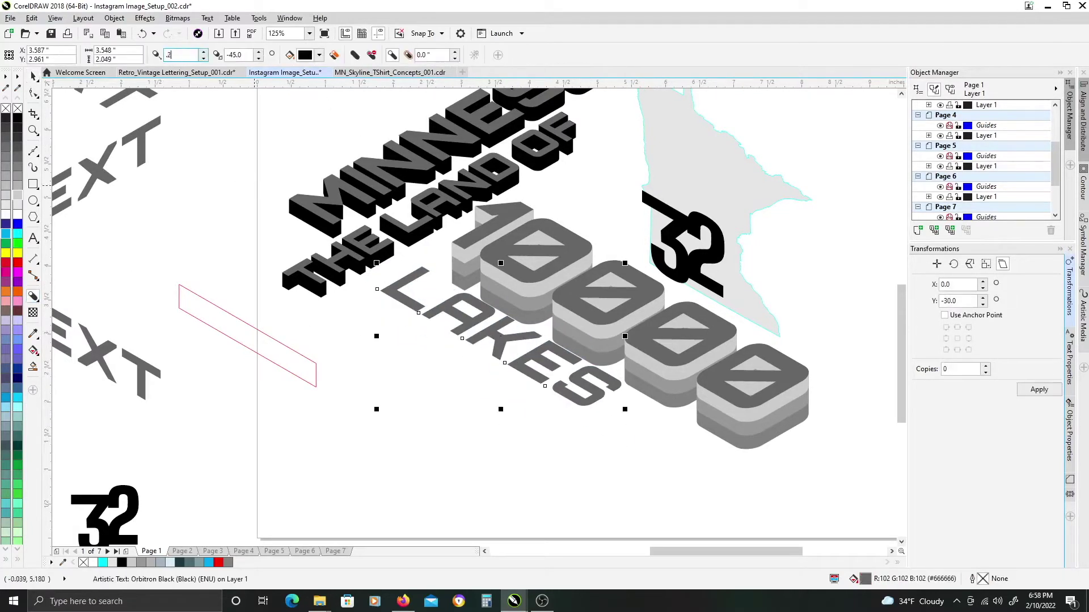
key("Tab")
type("-90")
key("Return")
Nudge LAKES up and slightly right, closer to 10000.
left_click_drag(452, 386, 397, 451)
key("space")
left_click(509, 422)
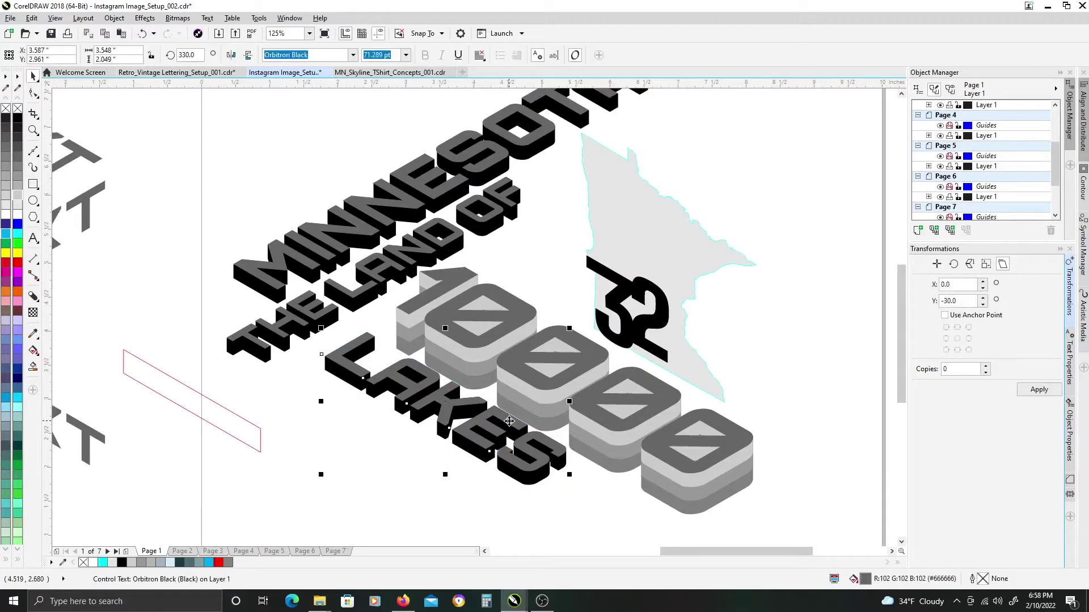
key("Up")
key("Up")
key("Up")
key("Up")
key("Right")
Move MINNESOTA with its shadow up and right along the isometric angle above THE LAND OF.
left_click_drag(540, 184, 558, 313)
left_click(567, 274)
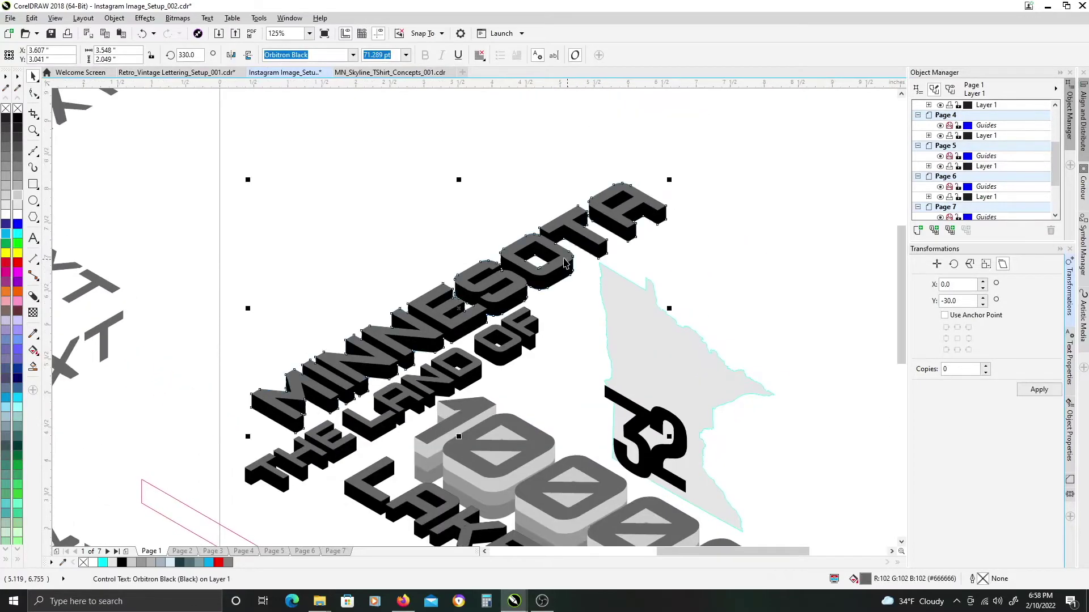
left_click_drag(564, 261, 599, 241)
scroll(596, 289, "down", 1)
left_click(685, 278)
scroll(628, 312, "up", 1)
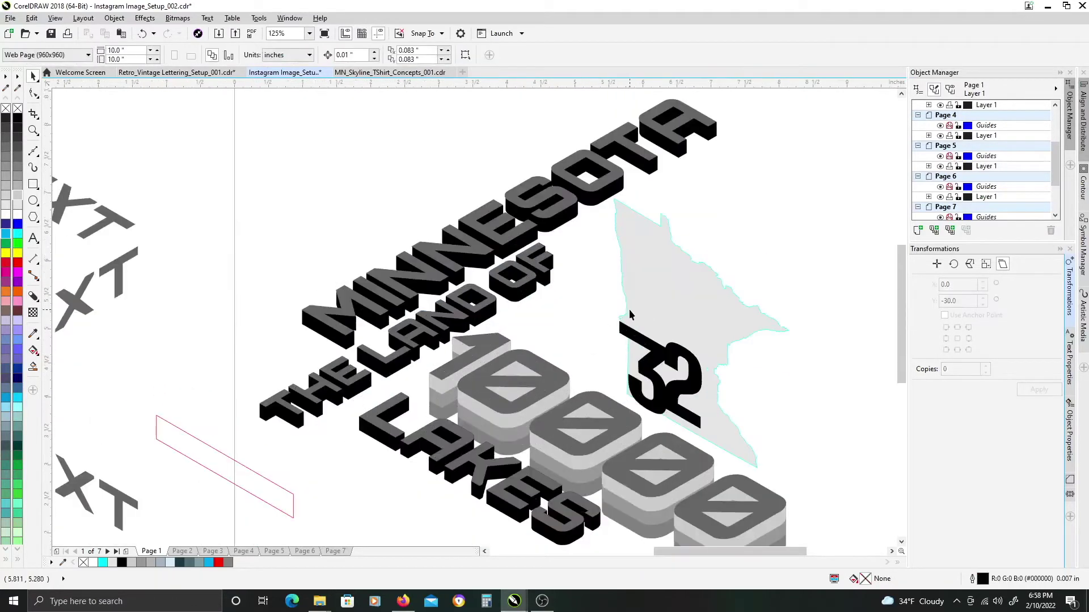
Group the whole artwork, centre it on the page and enlarge it to about 9.12 in wide.
scroll(652, 239, "down", 2)
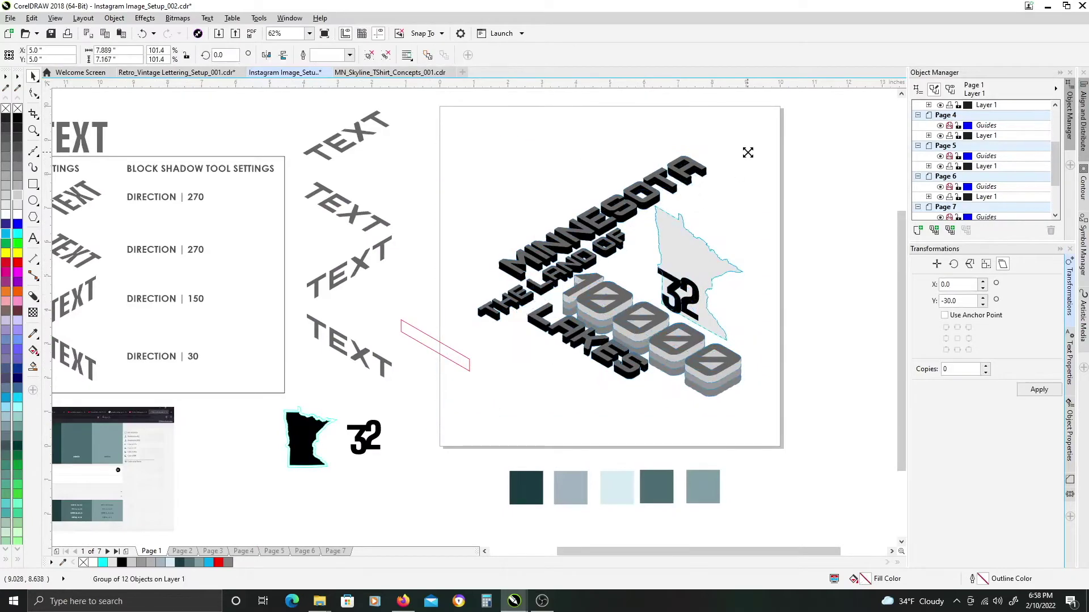
left_click_drag(721, 158, 768, 131)
key("Escape")
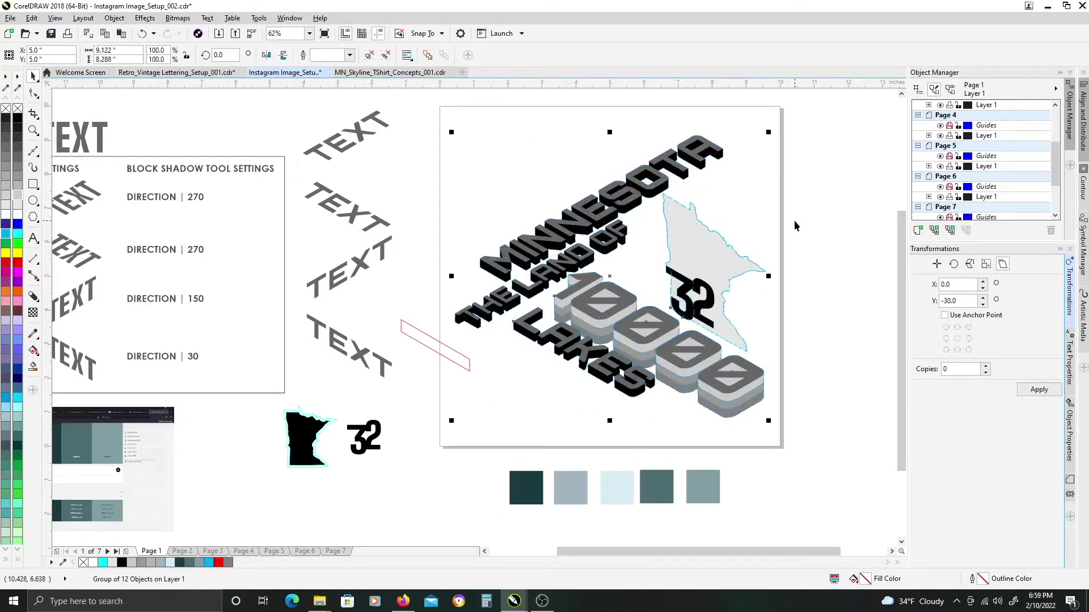
left_click(794, 220)
Ungroup the artwork and delete the enlarged block shadows of MINNESOTA and THE LAND OF.
left_click(682, 389)
key("ctrl+u")
left_click(472, 134)
scroll(583, 287, "up", 1)
left_click(539, 209)
key("Delete")
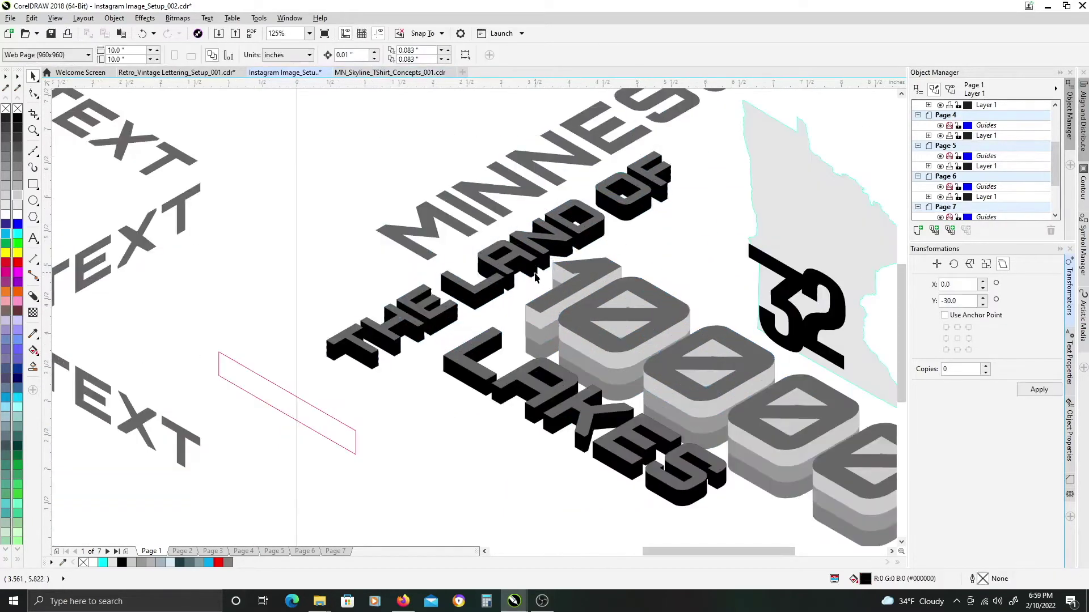
left_click(535, 273)
key("Delete")
Give LAKES, MINNESOTA and THE LAND OF fresh block shadows 0.2 in deep at 270 degrees.
left_click(495, 398)
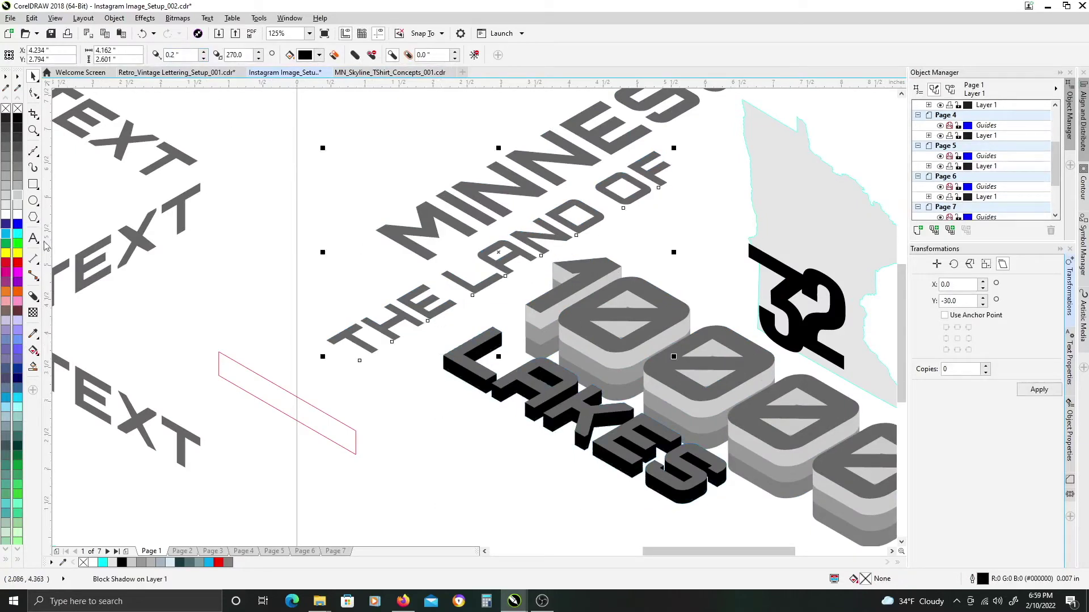
left_click(560, 163)
left_click_drag(561, 162, 480, 261)
type("0.2")
key("Tab")
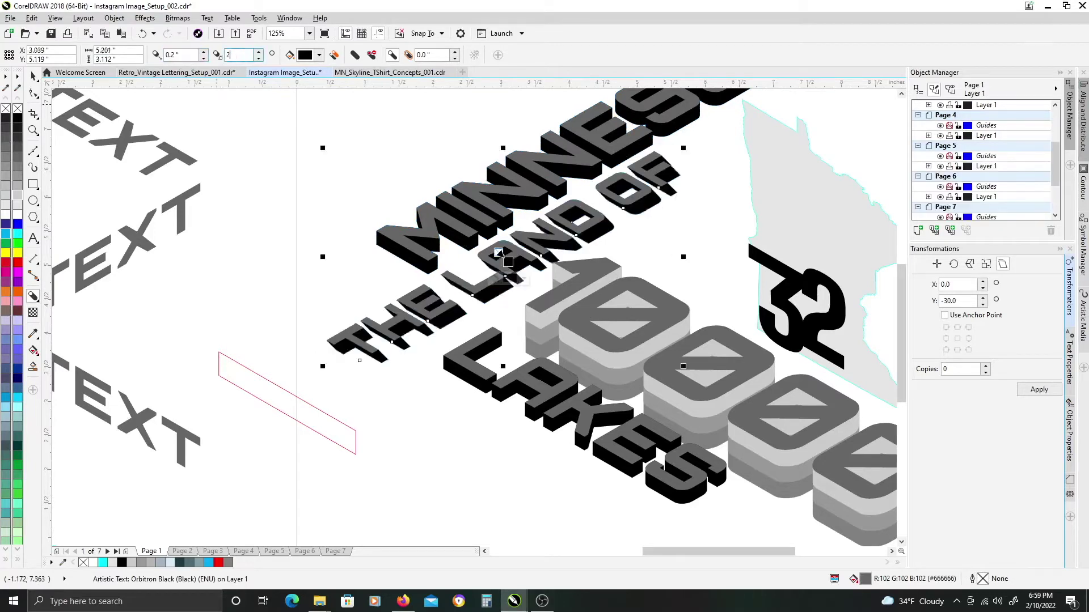
type("-90")
key("Return")
key("space")
Select 10000 with its three shadow layers and enlarge them together to about 6.91 in wide.
left_click(729, 273)
left_click_drag(729, 274, 539, 236)
left_click(556, 408)
scroll(558, 397, "down", 1)
left_click_drag(645, 301, 601, 238)
left_click(590, 376, "shift")
left_click(592, 367, "shift")
left_click(592, 360, "shift")
left_click_drag(614, 390, 640, 418)
left_click_drag(588, 267, 585, 304)
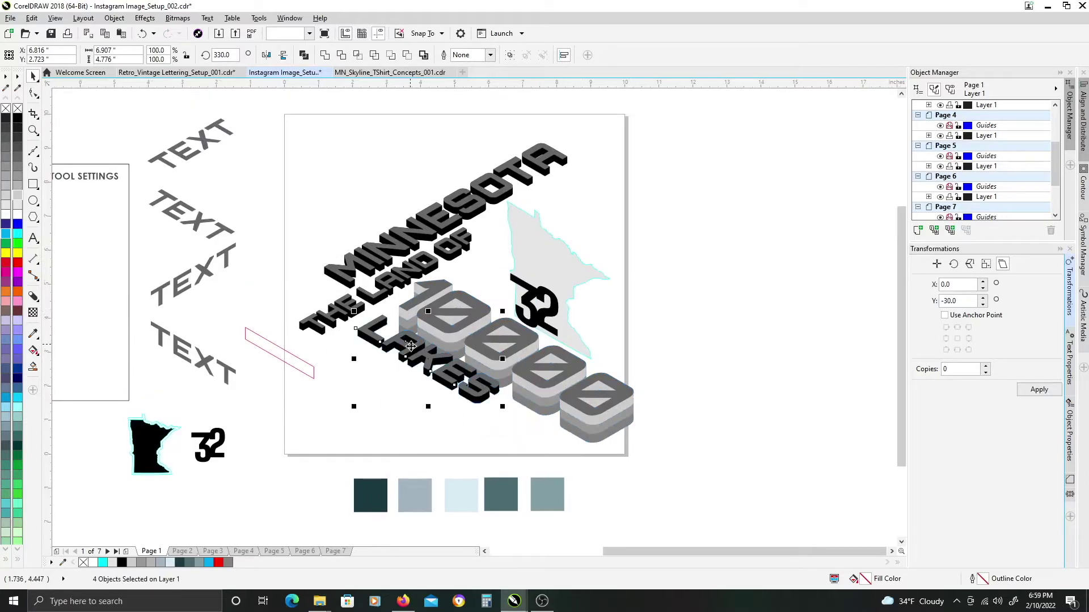
Move LAKES left of the enlarged 10000 and bring MINNESOTA left and down, closer to THE LAND OF.
scroll(411, 346, "up", 2)
left_click(385, 345)
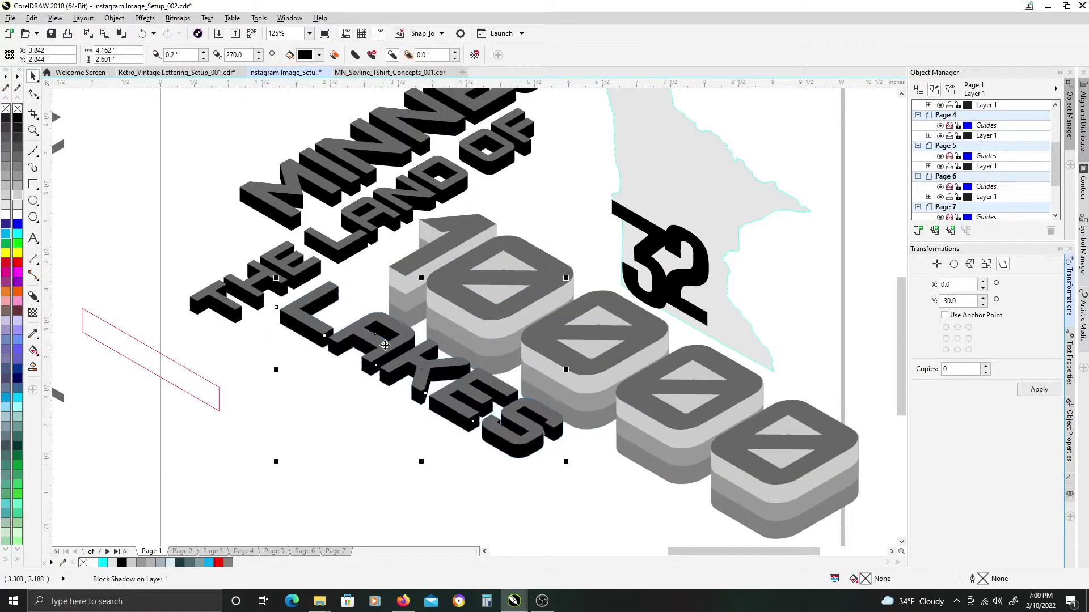
left_click_drag(566, 278, 585, 274)
left_click_drag(661, 260, 551, 370)
left_click(558, 369)
left_click_drag(603, 304, 599, 343)
scroll(624, 325, "down", 1)
left_click_drag(571, 228, 556, 235)
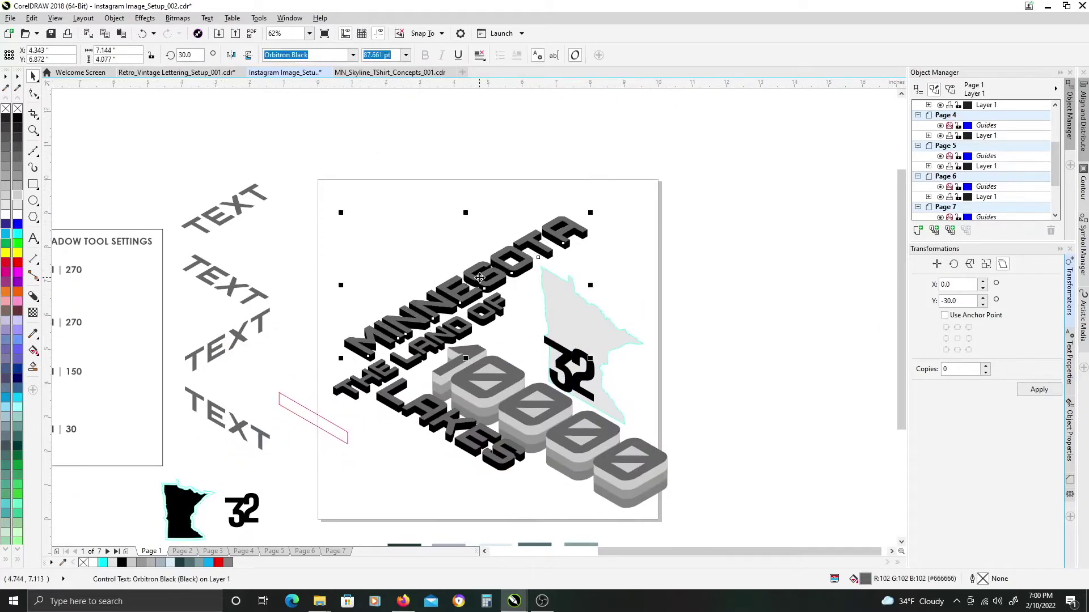
Add a block shadow to the state outline with a depth of 1.2 in and a direction of 30 degrees.
left_click(571, 315)
left_click(33, 296)
left_click_drag(187, 55, 134, 64)
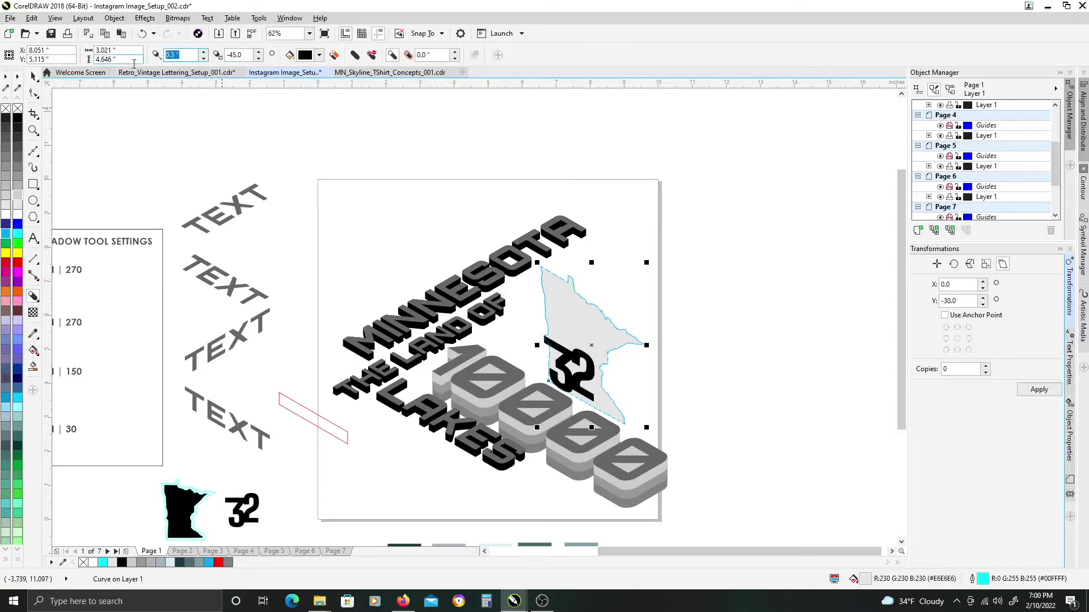
type(".6")
key("Tab")
type("30")
key("Return")
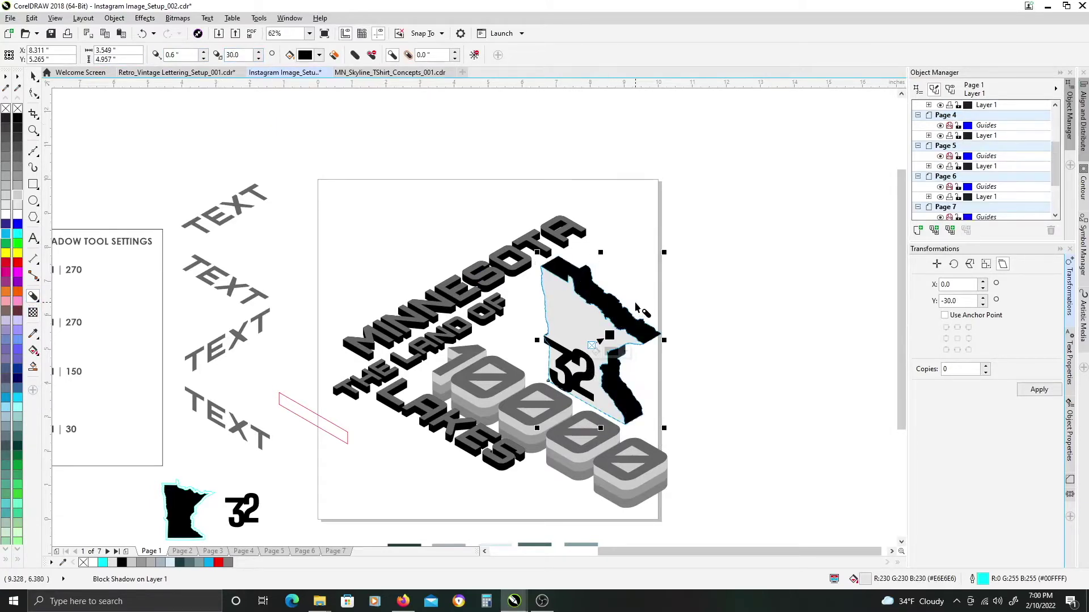
type("1.2")
key("Return")
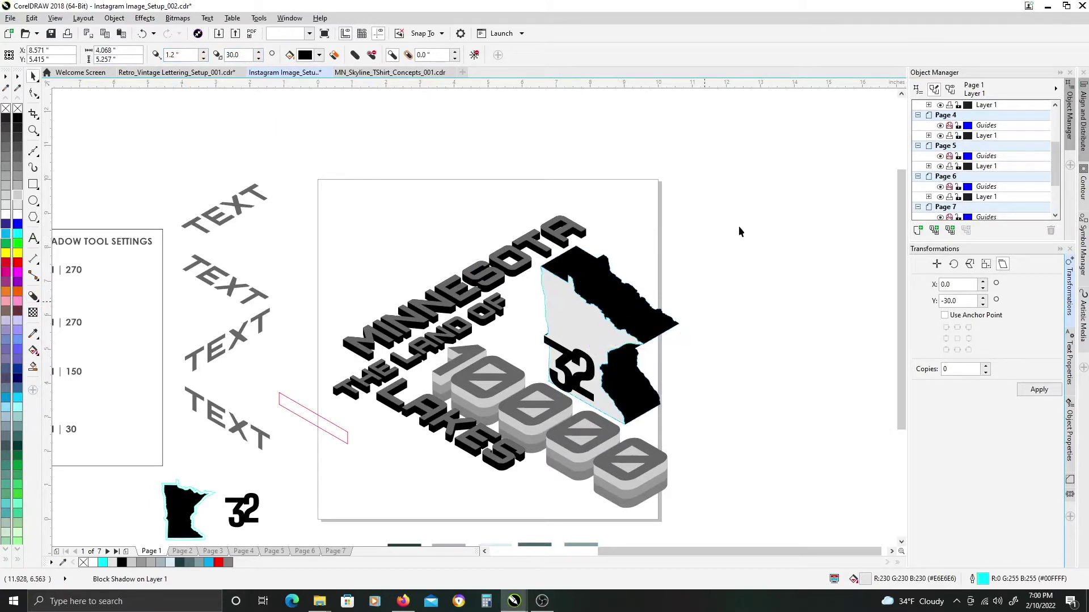
Nudge the state outline, its shadow and the 32 up and left, and enlarge the 32 to about 1.64 in wide.
key("space")
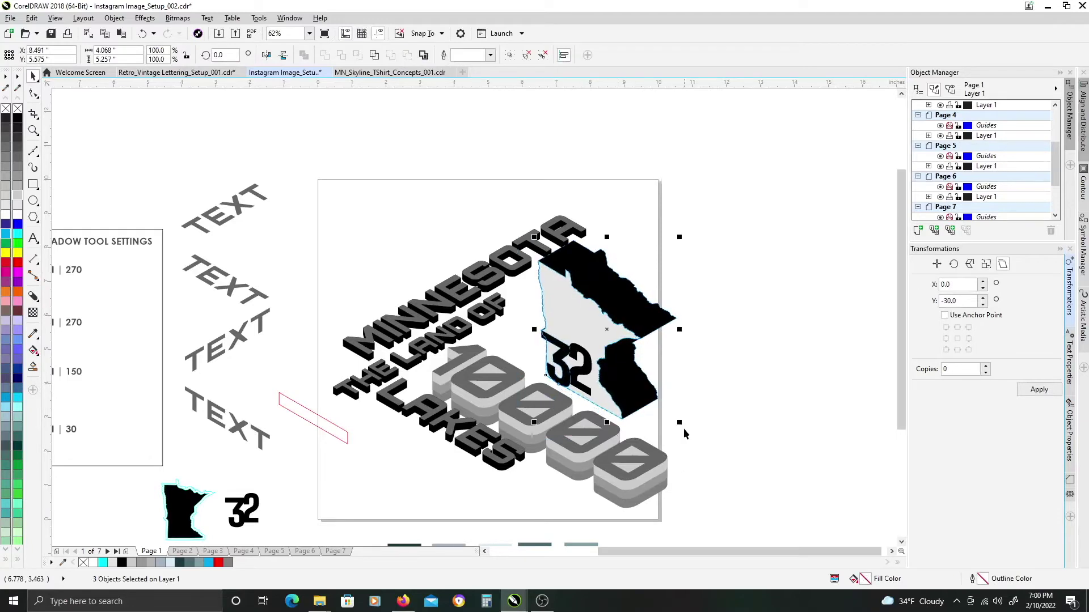
left_click_drag(681, 425, 685, 426)
left_click(548, 338)
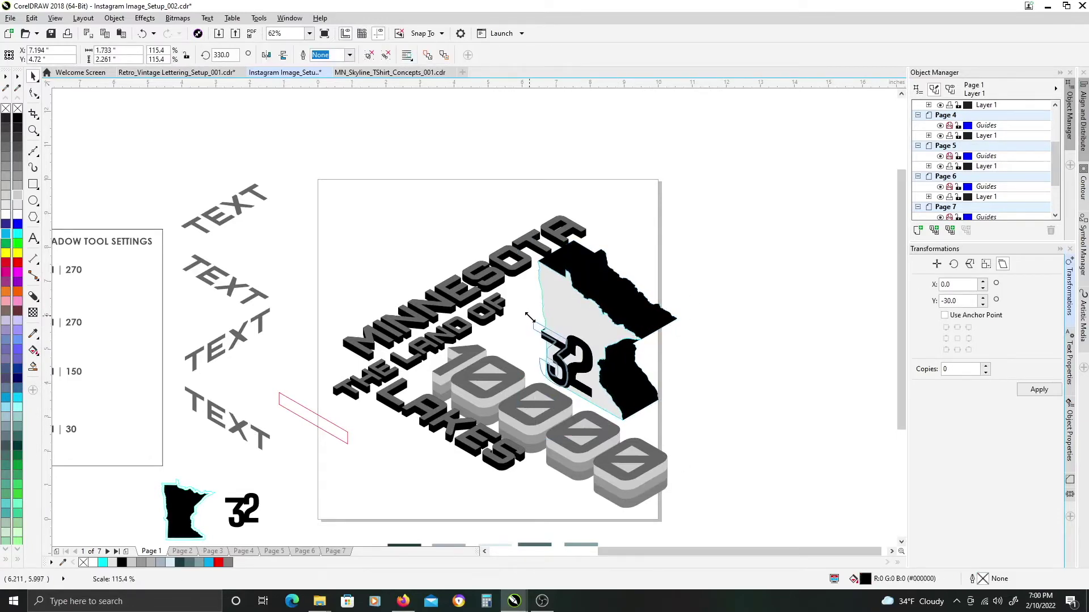
left_click_drag(529, 317, 531, 319)
scroll(564, 358, "up", 1)
left_click_drag(564, 359, 572, 363)
left_click_drag(631, 287, 627, 292)
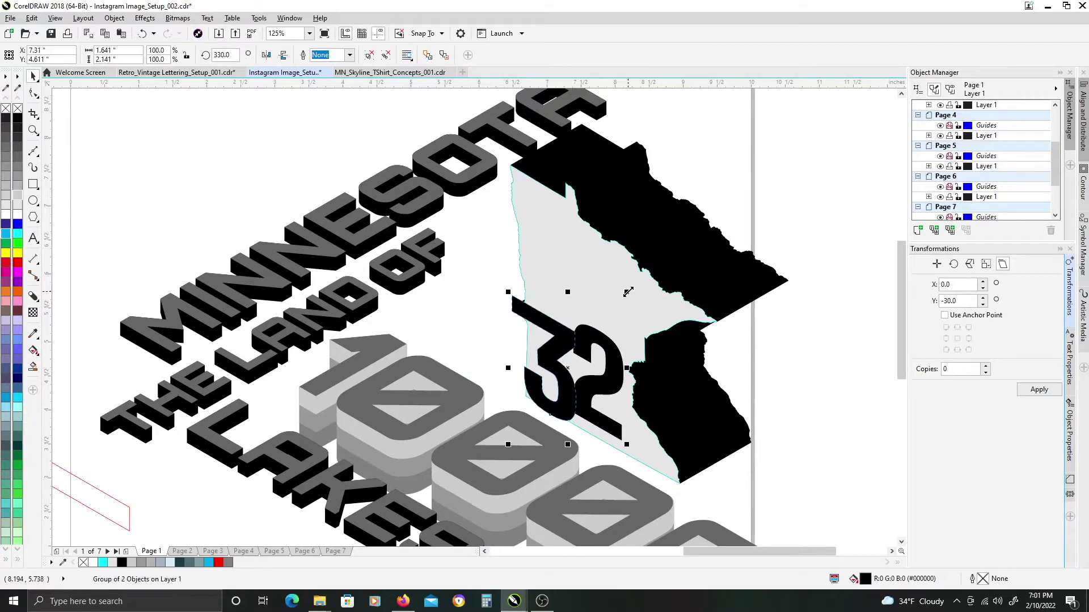
scroll(367, 340, "down", 2)
scroll(369, 337, "up", 2)
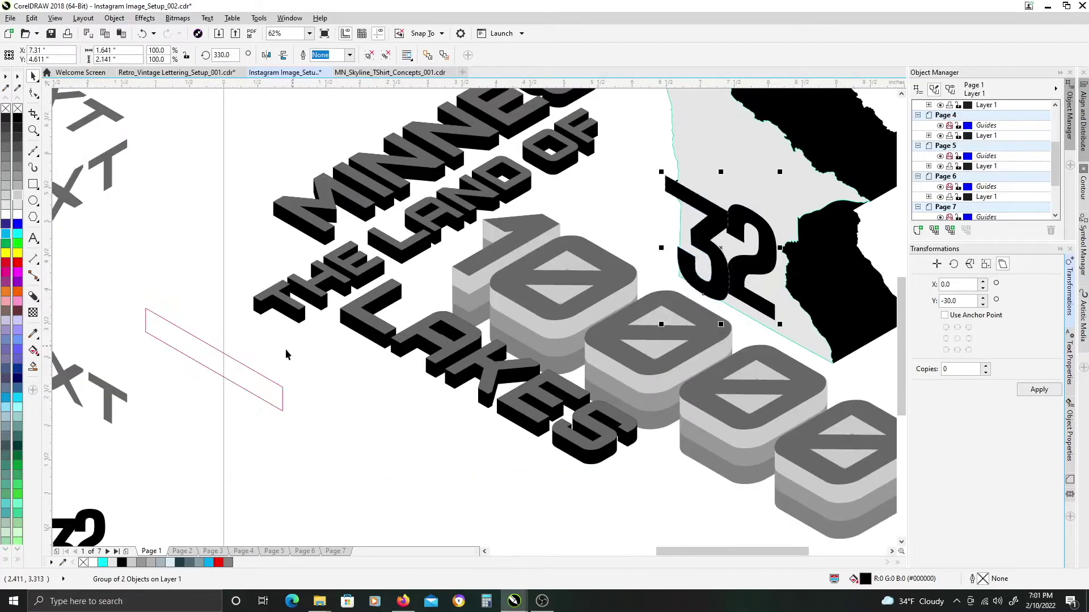
Move the red parallelogram guide along the lower edge of LAKES and set THE LAND OF's shadow depth to 0.2 in.
left_click(287, 360)
scroll(284, 352, "up", 2)
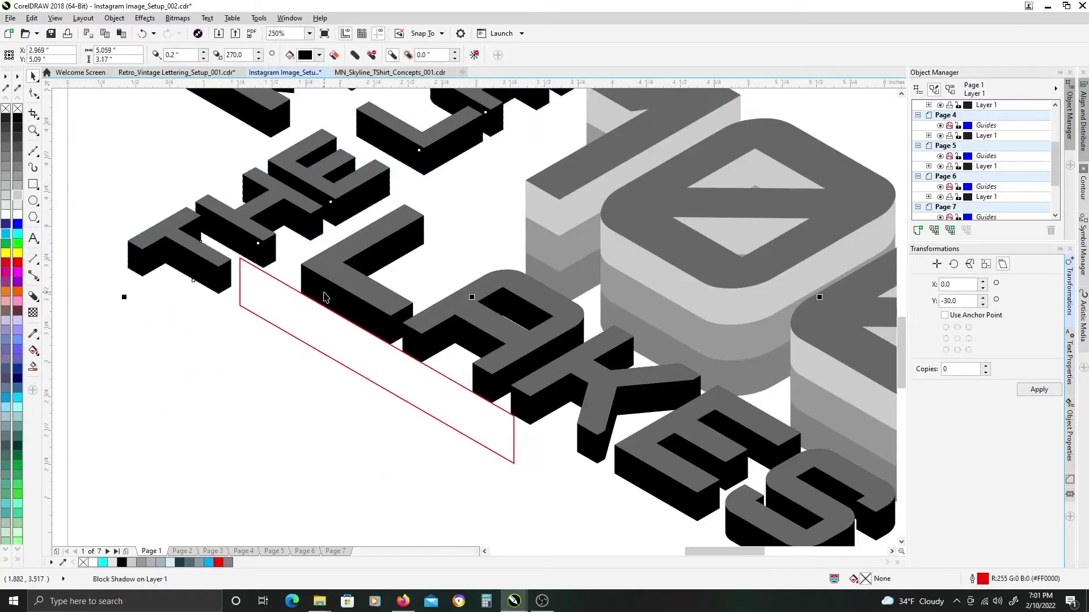
left_click_drag(187, 54, 91, 55)
type("0.2")
key("Return")
left_click_drag(260, 122, 289, 231)
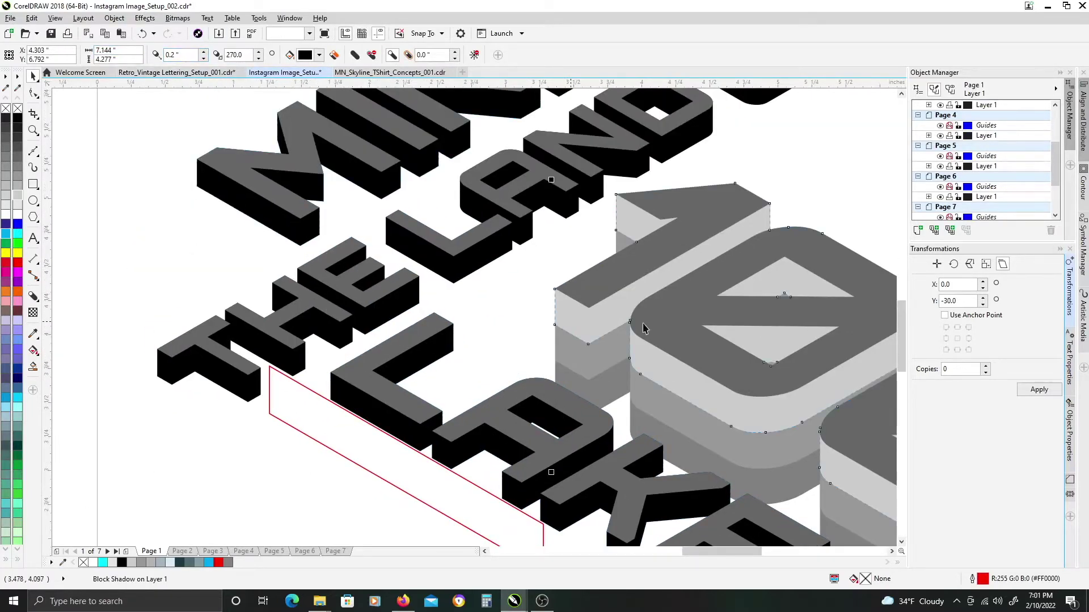
Delete the layered gray shadows beneath 10000.
left_click_drag(694, 360, 483, 194)
key("Delete")
left_click(505, 272)
key("Delete")
key("Delete")
Add a single block shadow to 10000 with a depth of 0.6 in and a direction of 270 degrees.
left_click(497, 189)
left_click(33, 297)
left_click_drag(185, 54, 75, 47)
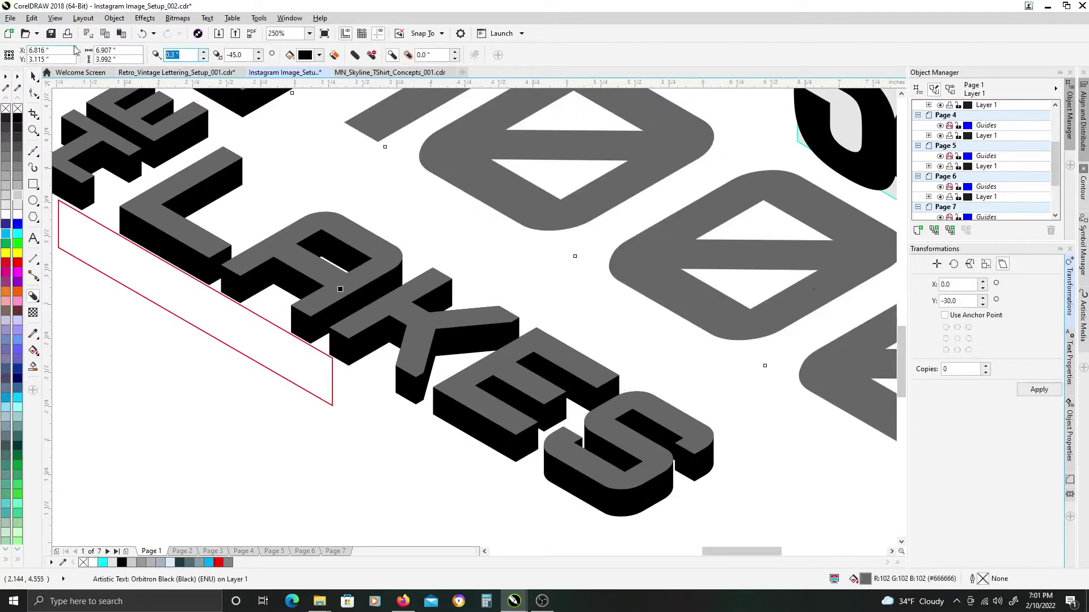
type("0.6")
key("Return")
left_click_drag(245, 55, 198, 75)
type("30")
key("Return")
scroll(474, 270, "down", 1)
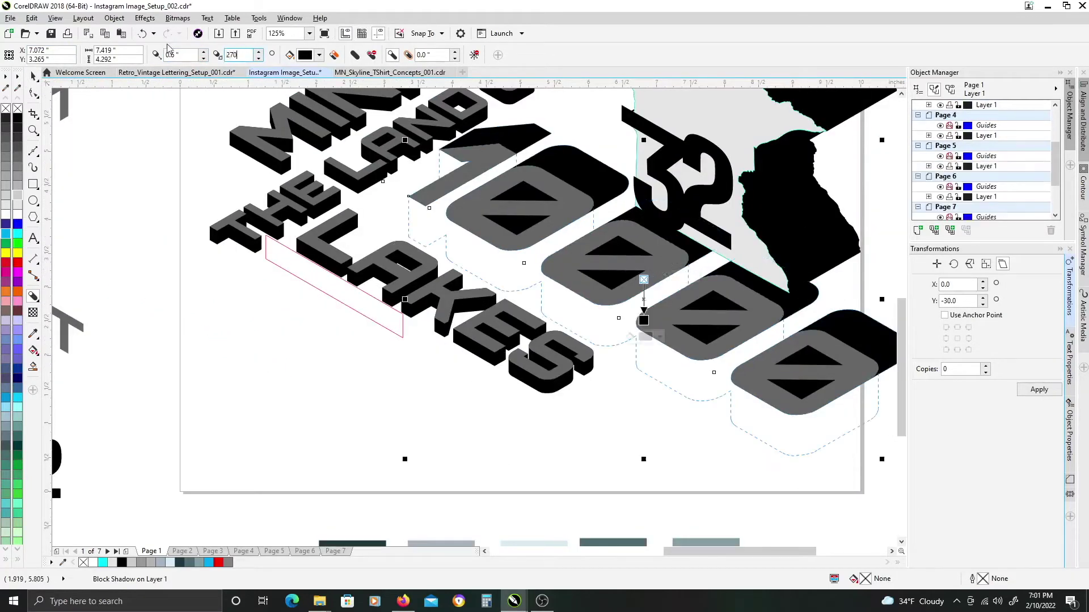
key("Return")
scroll(491, 210, "down", 2)
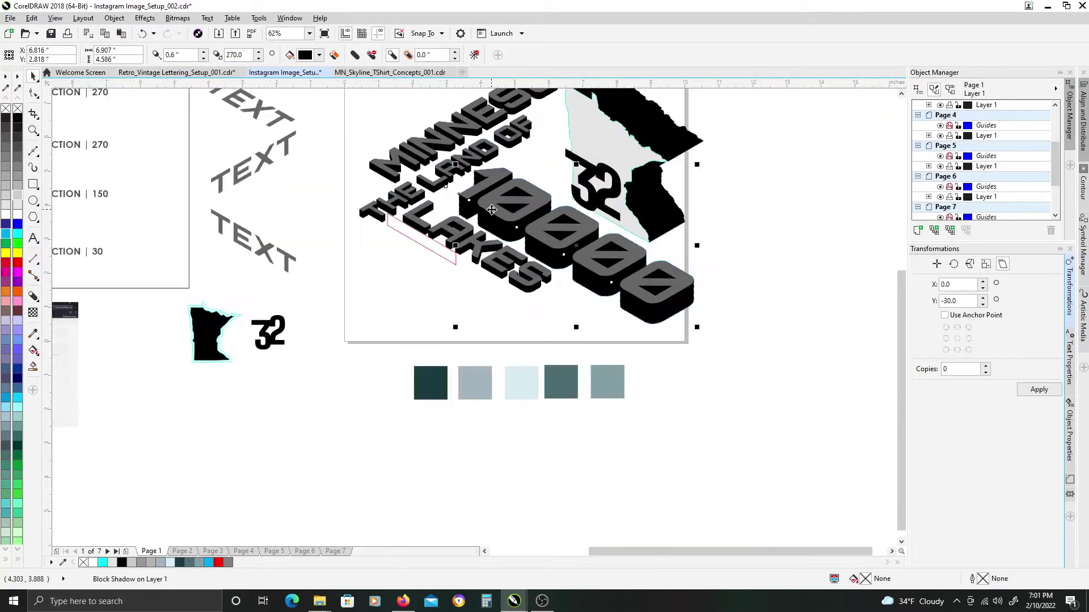
type("0.9")
key("Return")
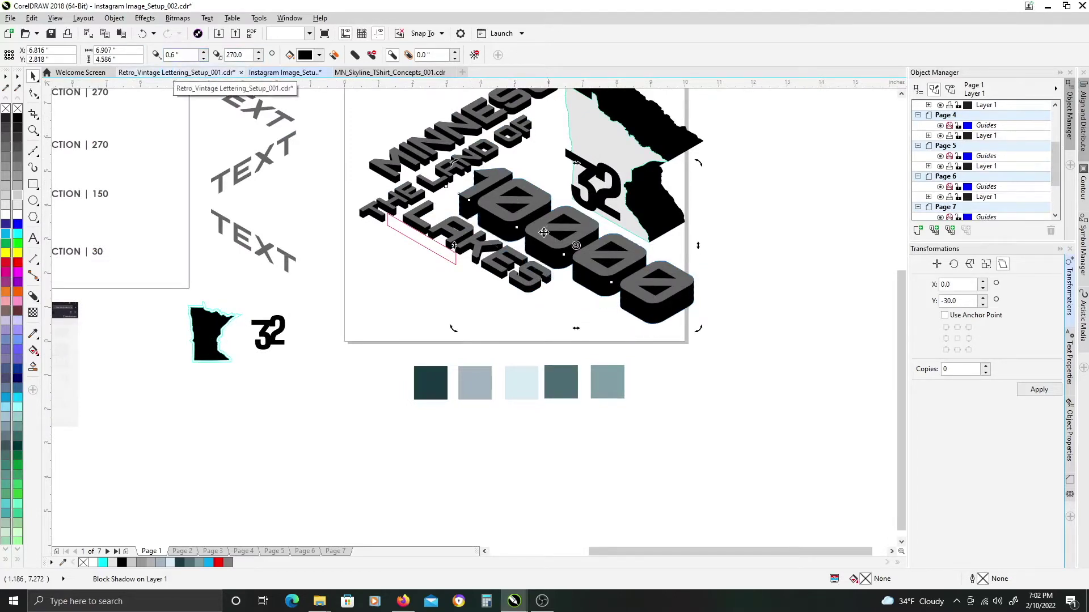
In wireframe view, move LAKES right and down to about X 4.16 in, Y 2.77 in.
scroll(396, 224, "up", 6)
left_click(338, 198)
key("shift+F9")
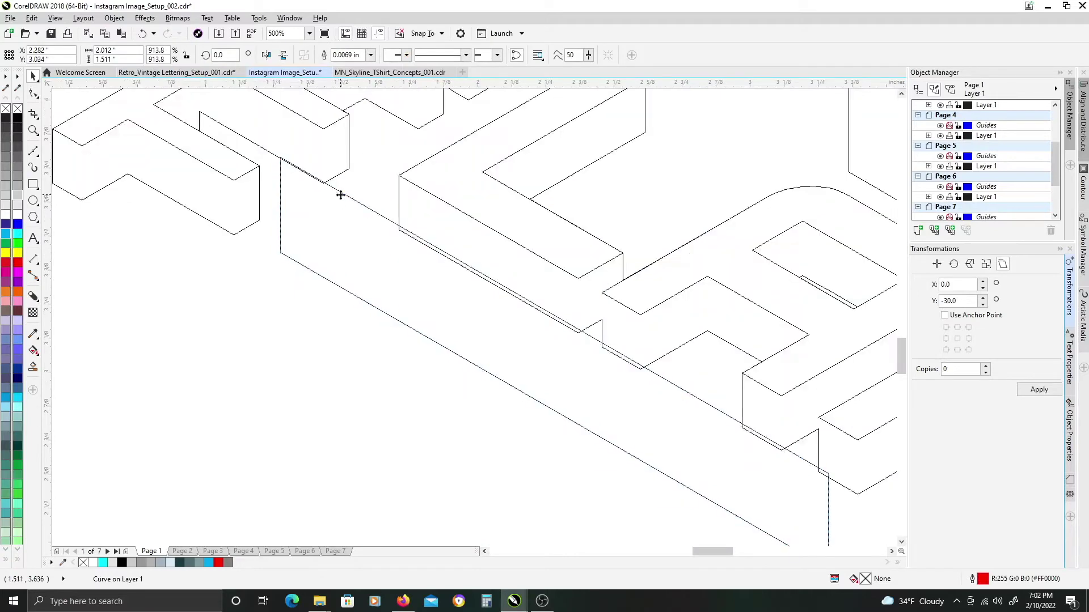
scroll(339, 200, "up", 2)
left_click(486, 179)
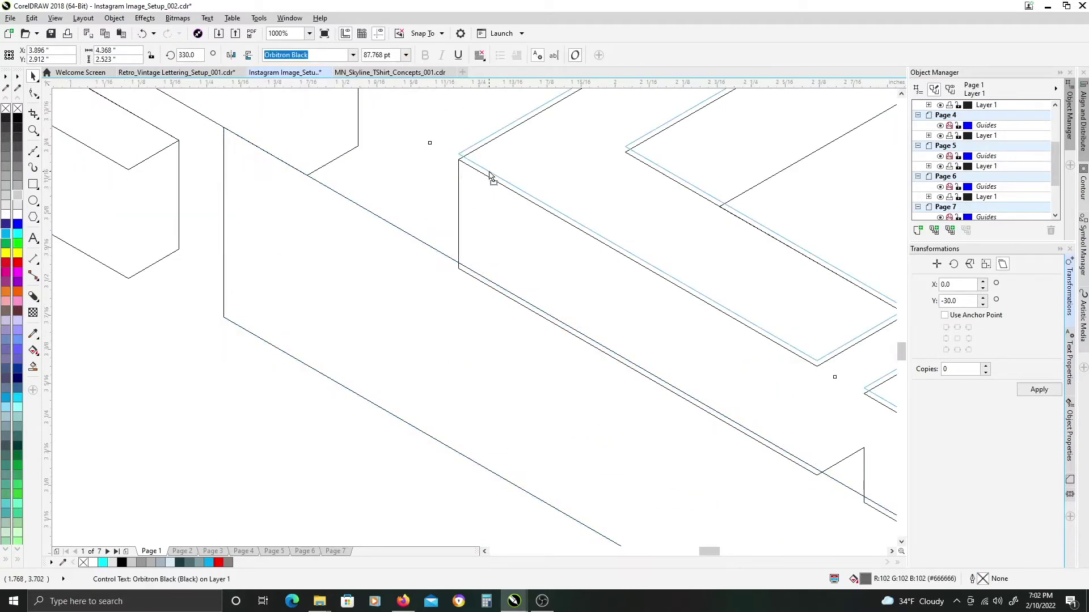
scroll(537, 194, "down", 6)
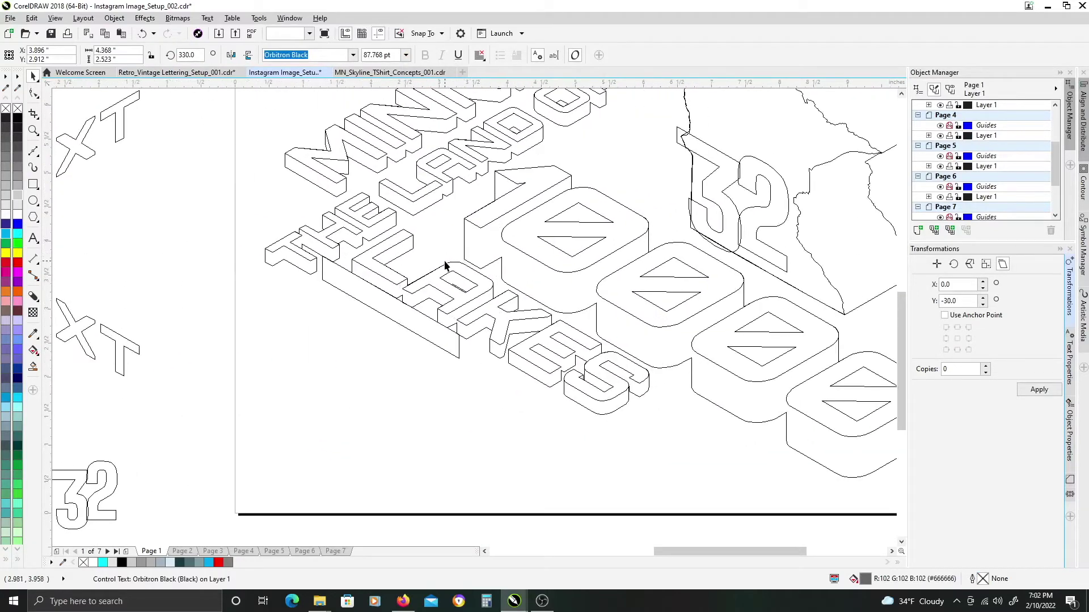
left_click_drag(499, 310, 517, 326)
Move 10000 left, closer to THE LAND OF and LAKES, at about X 6.49 in, Y 3.11 in.
left_click(526, 211)
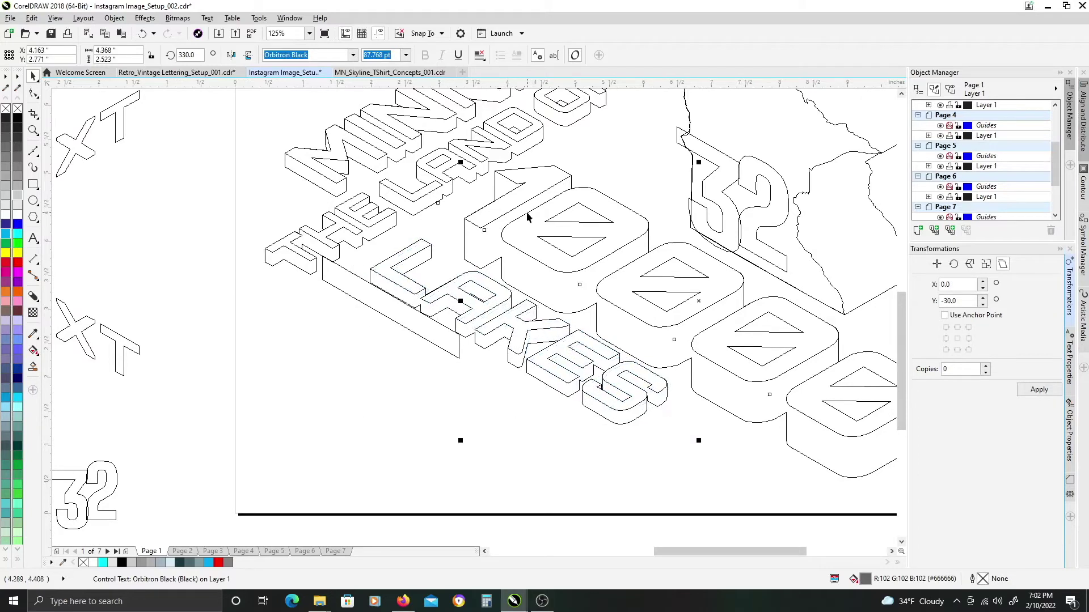
left_click_drag(515, 190, 455, 184)
scroll(478, 172, "up", 3)
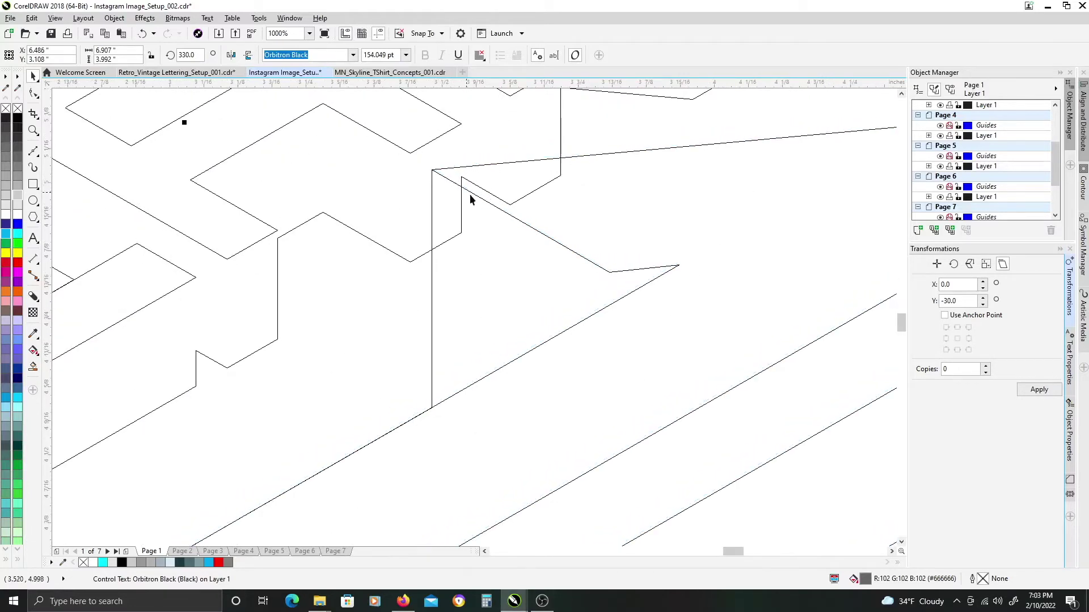
scroll(469, 194, "down", 5)
scroll(289, 348, "up", 2)
left_click_drag(310, 222, 308, 229)
scroll(350, 264, "down", 3)
Resize the state outline, its shadow and the 32 to about 4.02 in wide and shift them left toward the lettering.
left_click_drag(571, 263, 361, 414)
scroll(482, 237, "down", 1)
left_click_drag(418, 120, 615, 374)
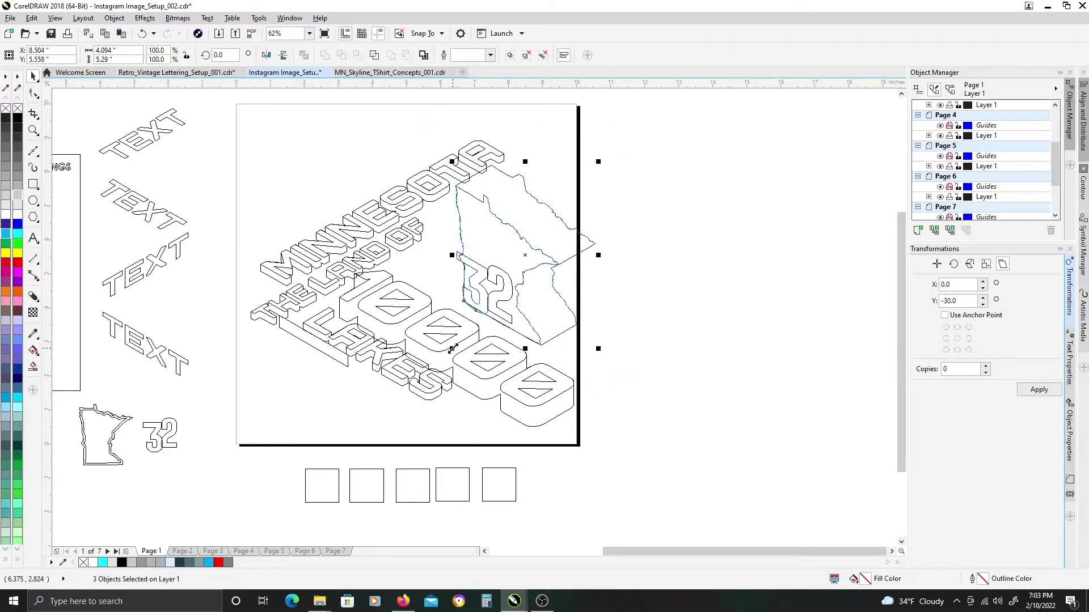
left_click_drag(453, 353, 450, 360)
scroll(473, 222, "up", 2)
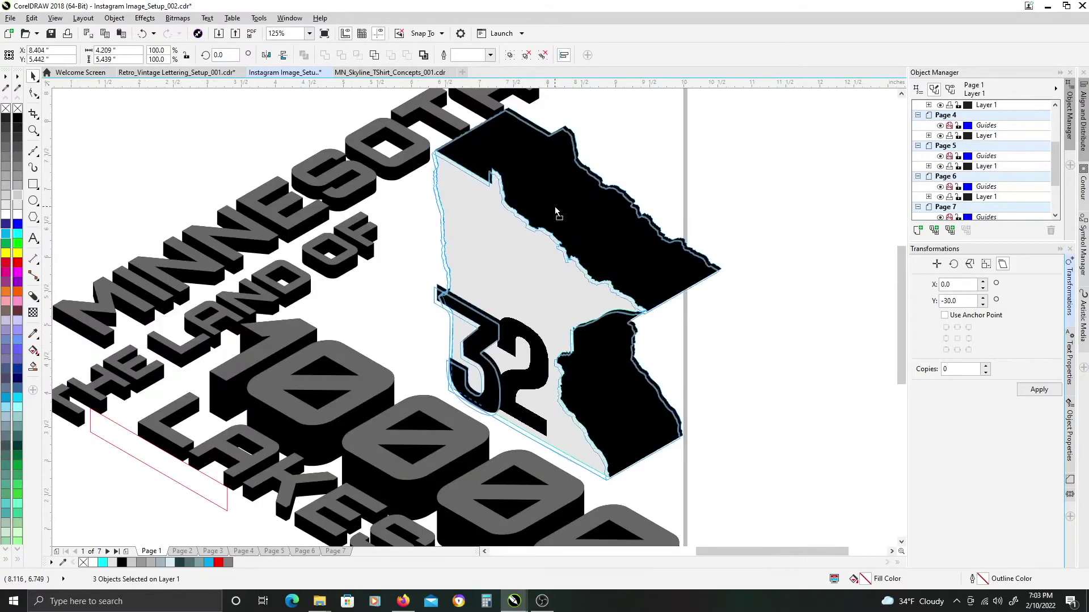
scroll(559, 266, "down", 1)
left_click_drag(644, 376, 637, 374)
scroll(552, 271, "up", 1)
left_click_drag(549, 261, 539, 270)
left_click(648, 210)
scroll(505, 284, "down", 2)
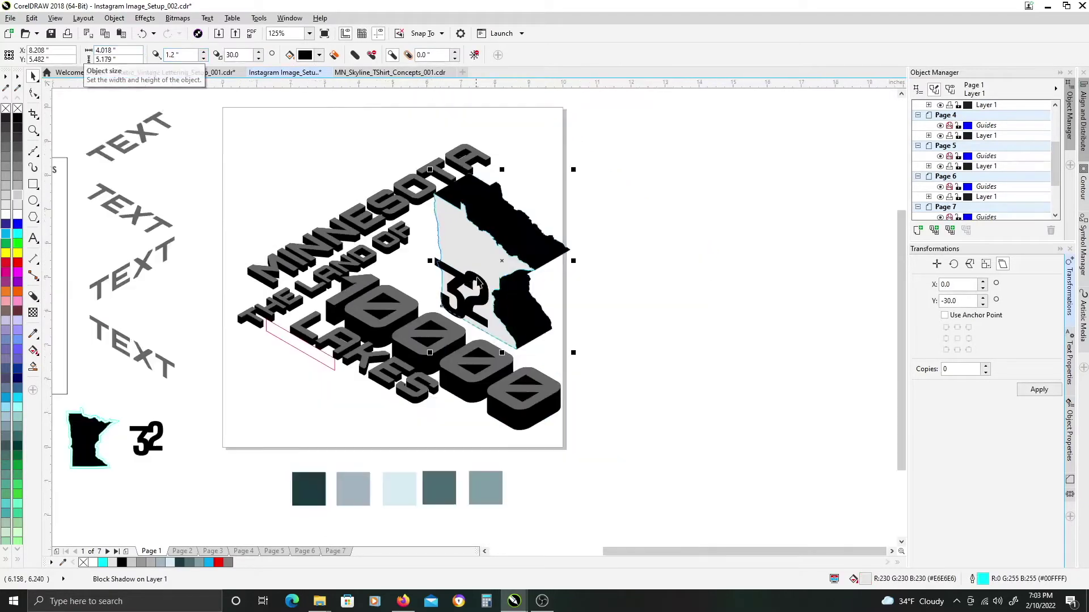
Break the block shadows of MINNESOTA, THE LAND OF, LAKES and 10000 apart from their text, and fill 10000's shadow with medium gray.
scroll(442, 286, "up", 2)
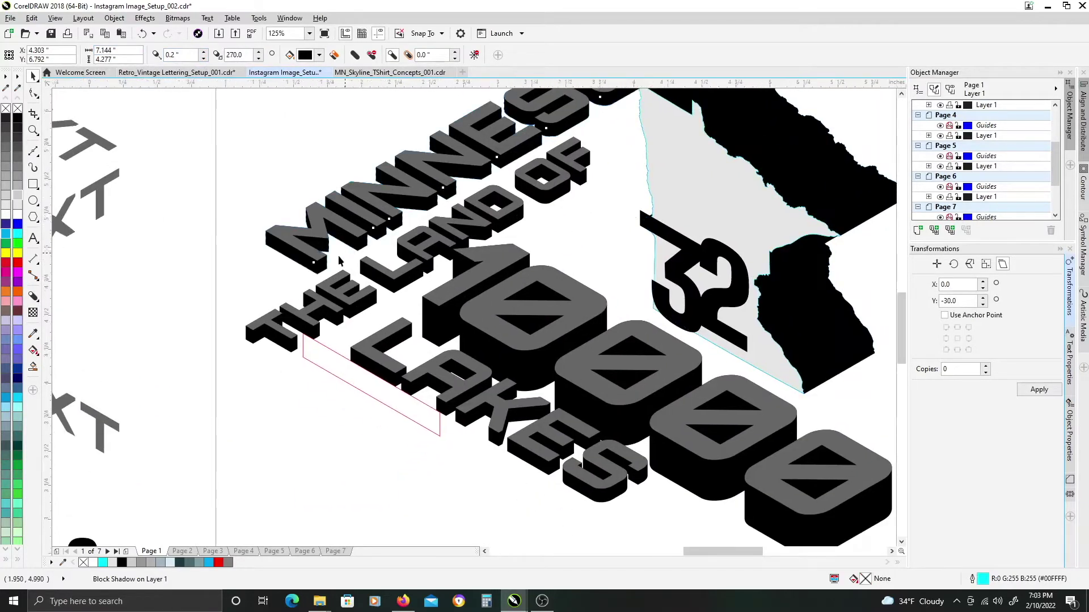
left_click(377, 262)
left_click_drag(256, 267, 249, 234)
left_click_drag(279, 277, 254, 232)
left_click(267, 255)
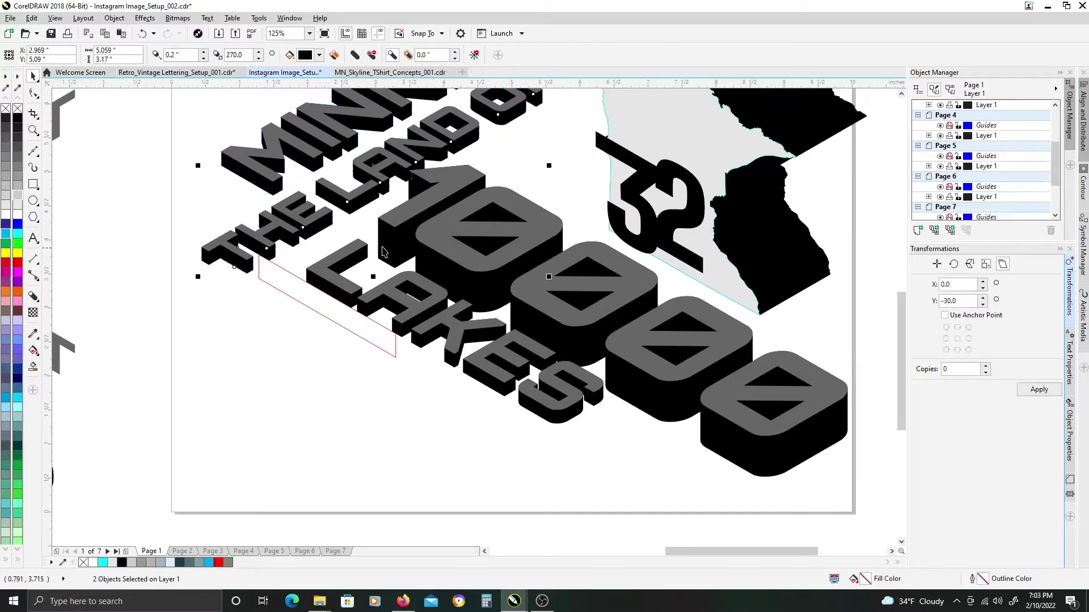
left_click(342, 295)
left_click(436, 266)
key("ctrl+k")
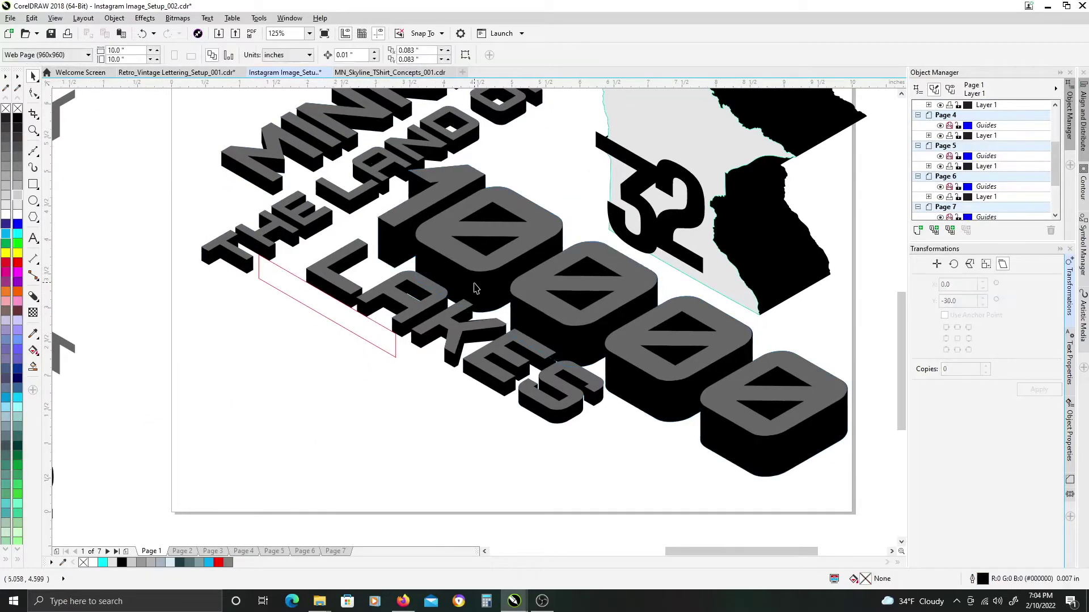
left_click(474, 286)
left_click(17, 167)
Add a 0.4 in block shadow at 270 degrees to 10000, break it apart and fill it with a lighter gray.
left_click(451, 231)
left_click_drag(491, 260, 510, 272)
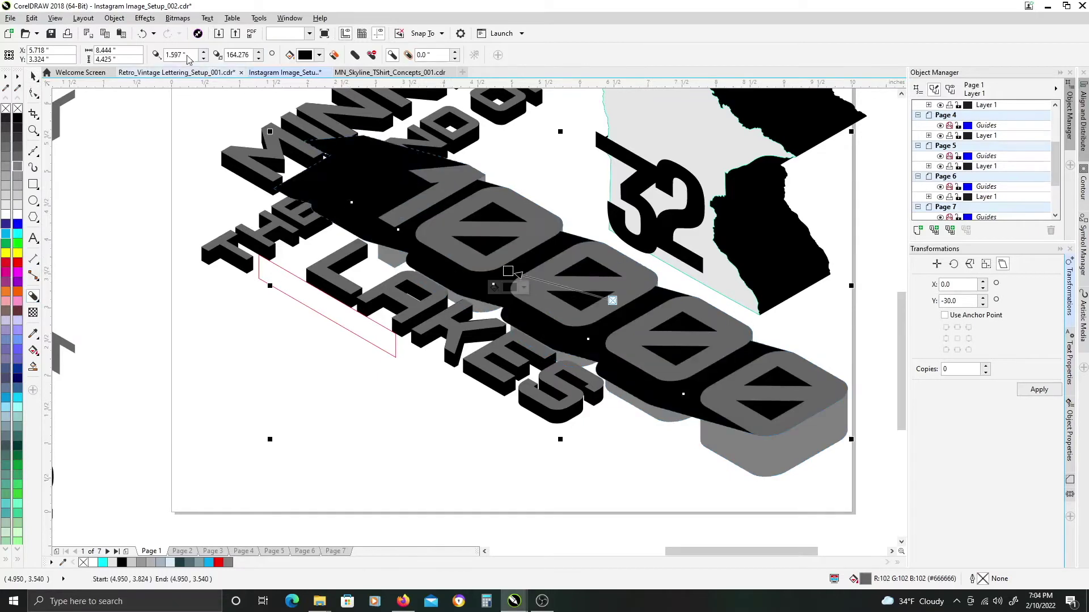
left_click_drag(190, 56, 165, 66)
type(".4")
key("Tab")
type("270")
key("Return")
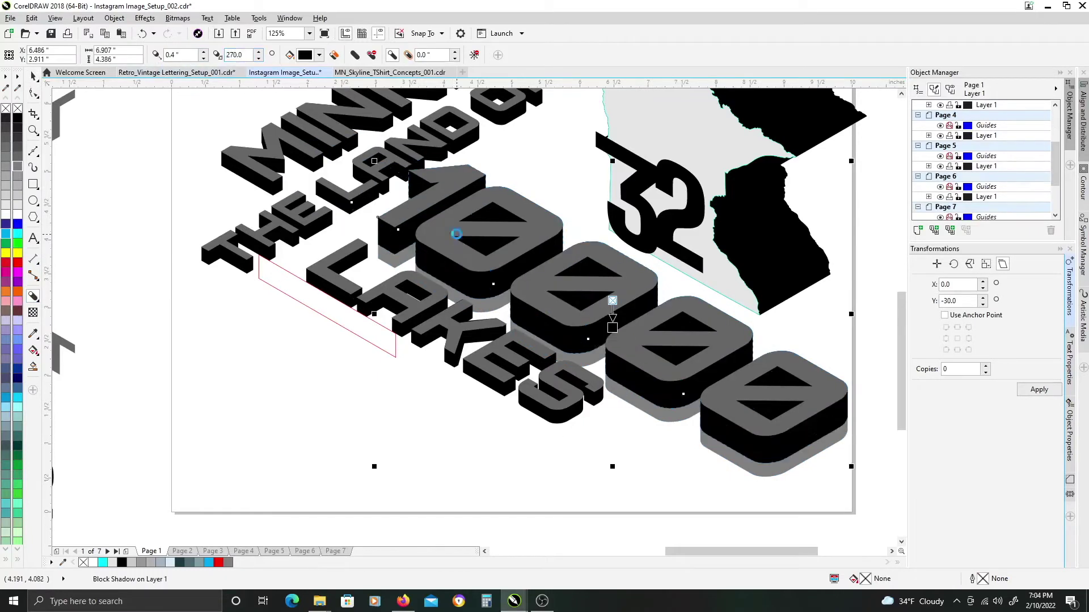
key("ctrl+k")
left_click(781, 440)
left_click(18, 185)
Add a third block shadow to 10000, 0.2 in deep at 270 degrees, and fill it with the lightest gray of the layers.
left_click(437, 238)
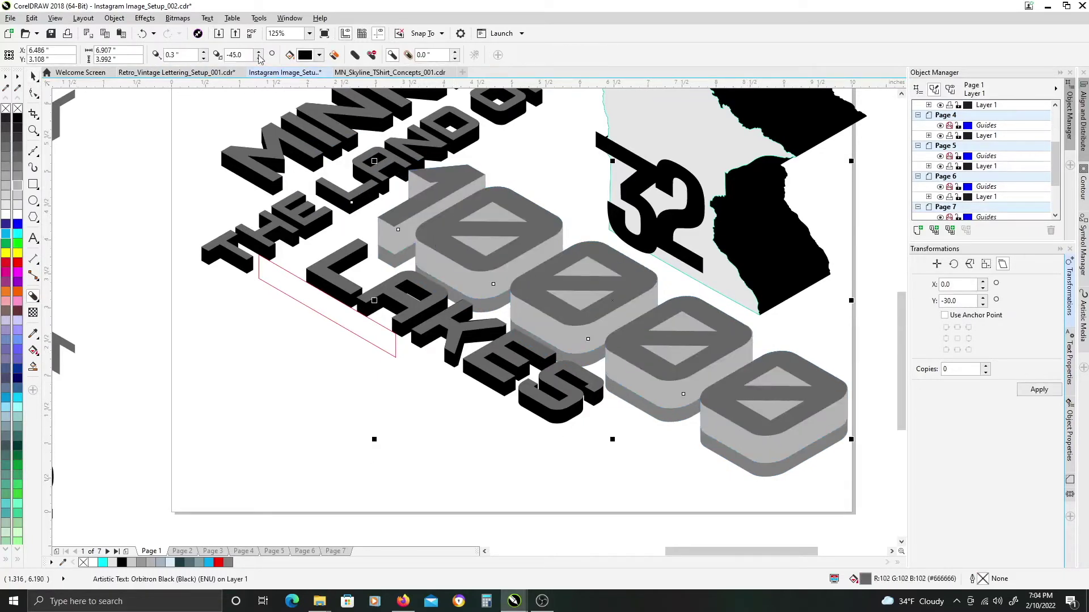
left_click_drag(192, 55, 136, 59)
type(".2")
key("Tab")
type("270")
key("Return")
left_click_drag(617, 318, 553, 340)
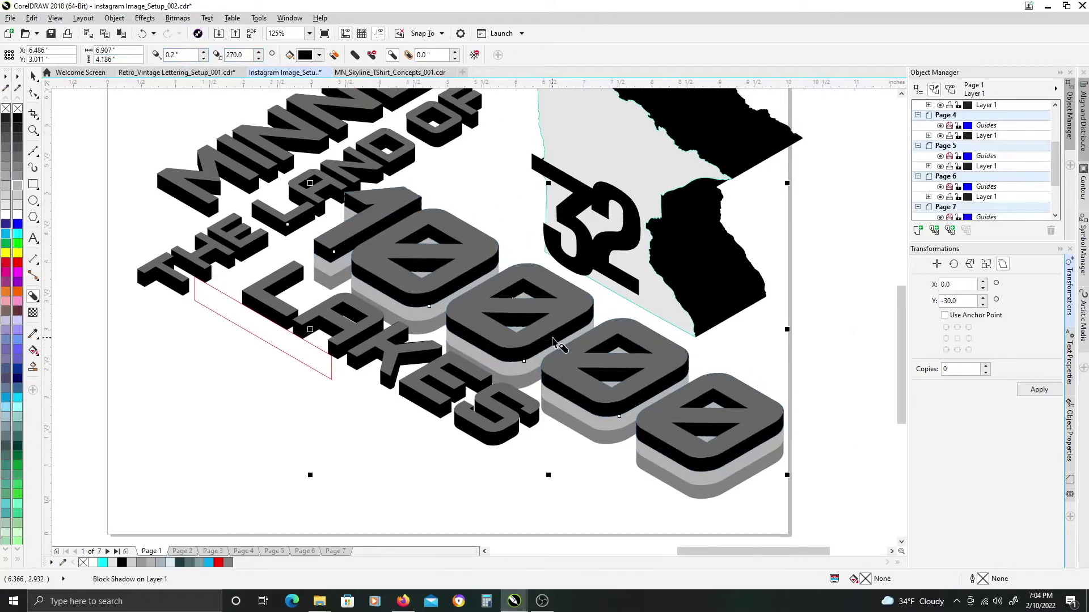
key("space")
left_click(752, 447)
left_click(17, 195)
Set the state outline's block shadow depth to 0.4 in, break it apart and fill it with light gray.
left_click_drag(604, 157, 506, 296)
left_click(507, 332)
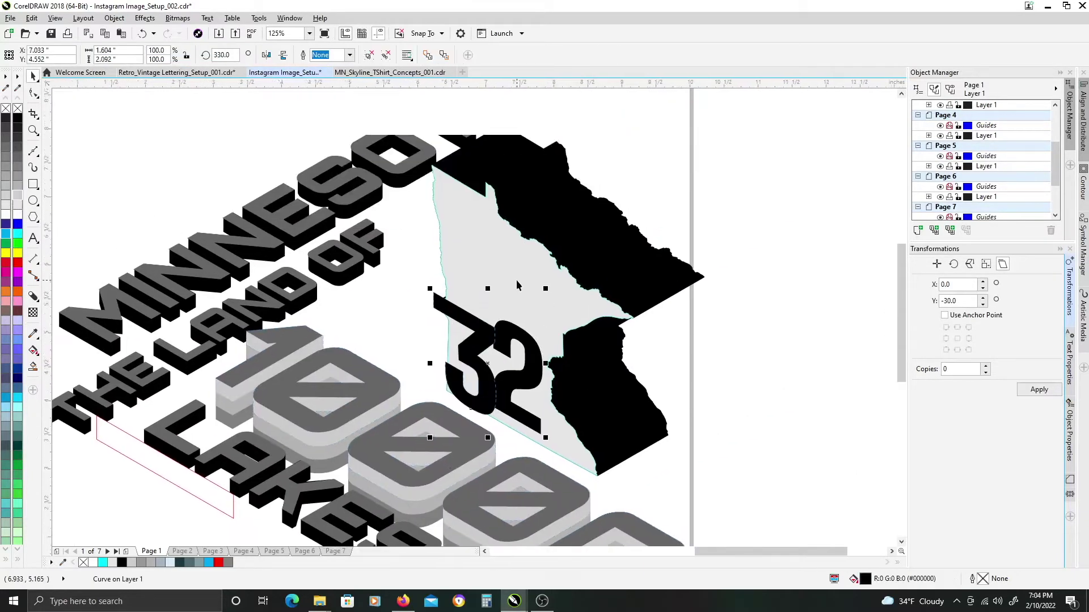
left_click(547, 220)
left_click_drag(192, 56, 149, 72)
type(".4")
key("Return")
key("ctrl+k")
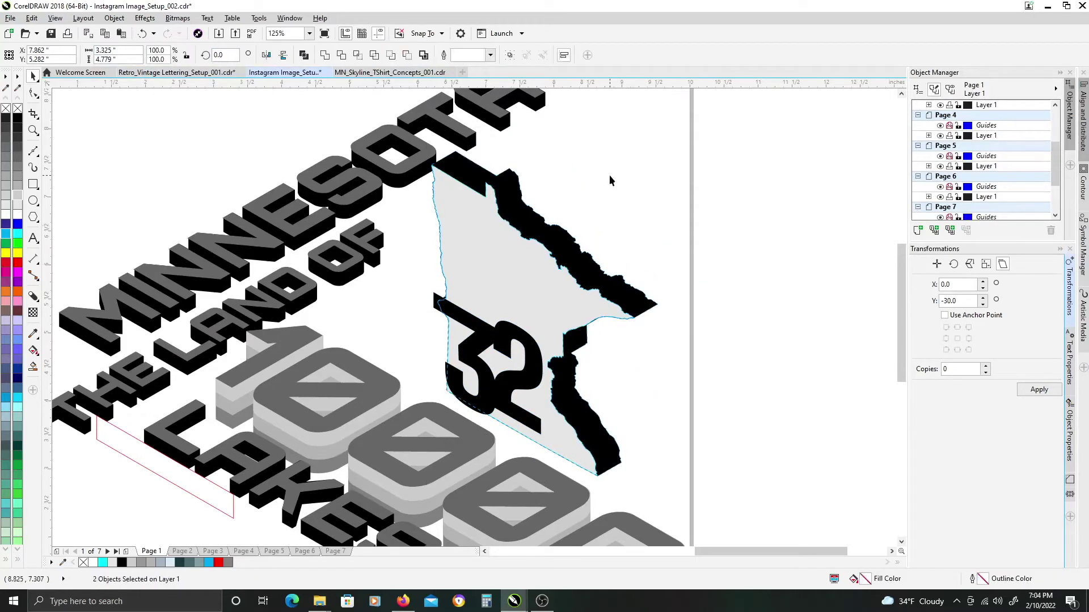
left_click(610, 180)
left_click(530, 218)
left_click(17, 204)
left_click(18, 186)
Add a 0.8 in block shadow at 30 degrees to the state outline, break it apart, send it to the back and fill it #999999.
left_click(482, 249)
left_click(34, 296)
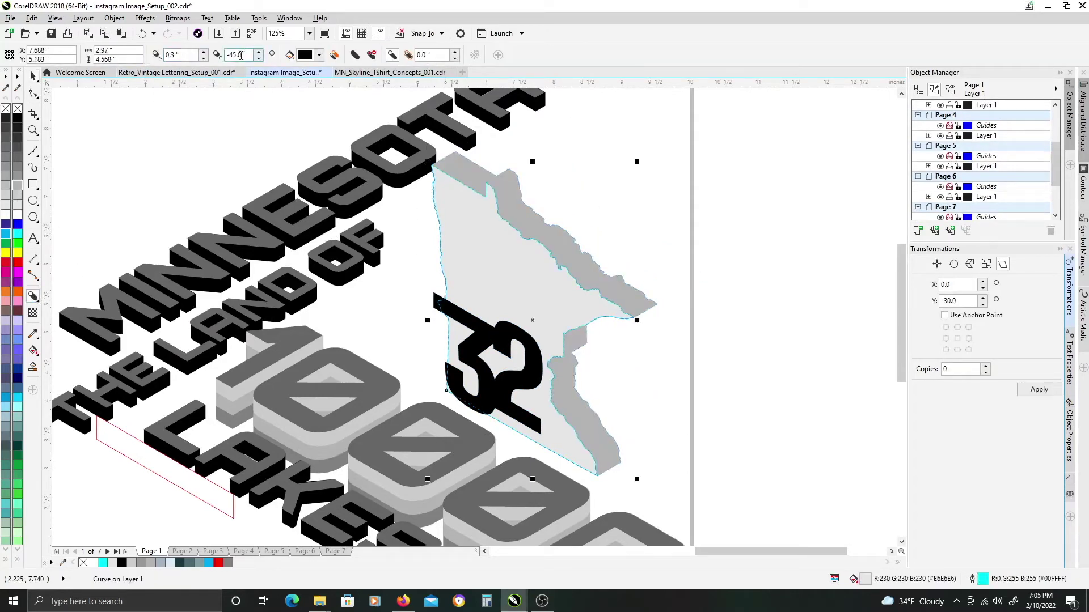
key("Tab")
type("30")
key("Return")
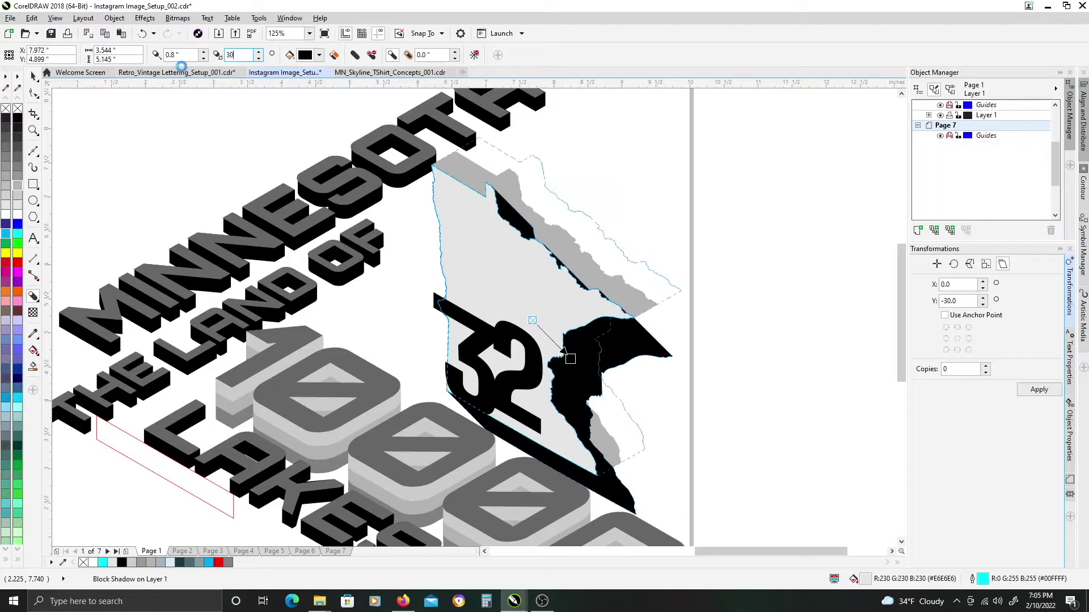
key("ctrl+k")
left_click(623, 264)
key("shift+Page_Down")
left_click(19, 176)
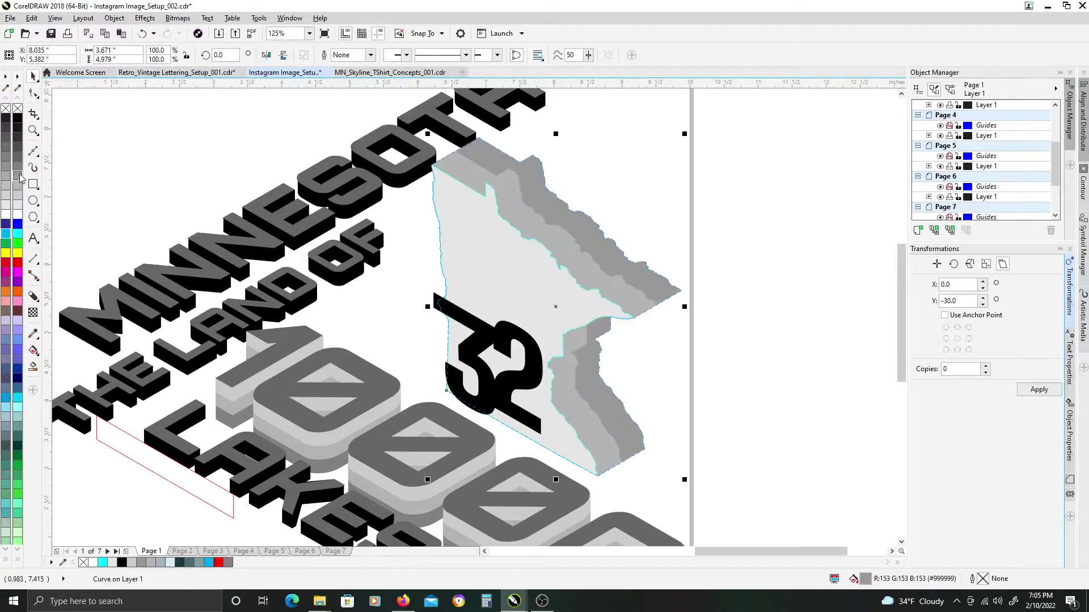
Add a 1.2 in block shadow at 30 degrees to the state outline, break it apart and send it to the back.
left_click(34, 296)
left_click_drag(532, 265, 588, 257)
left_click_drag(190, 55, 105, 50)
type("1.2")
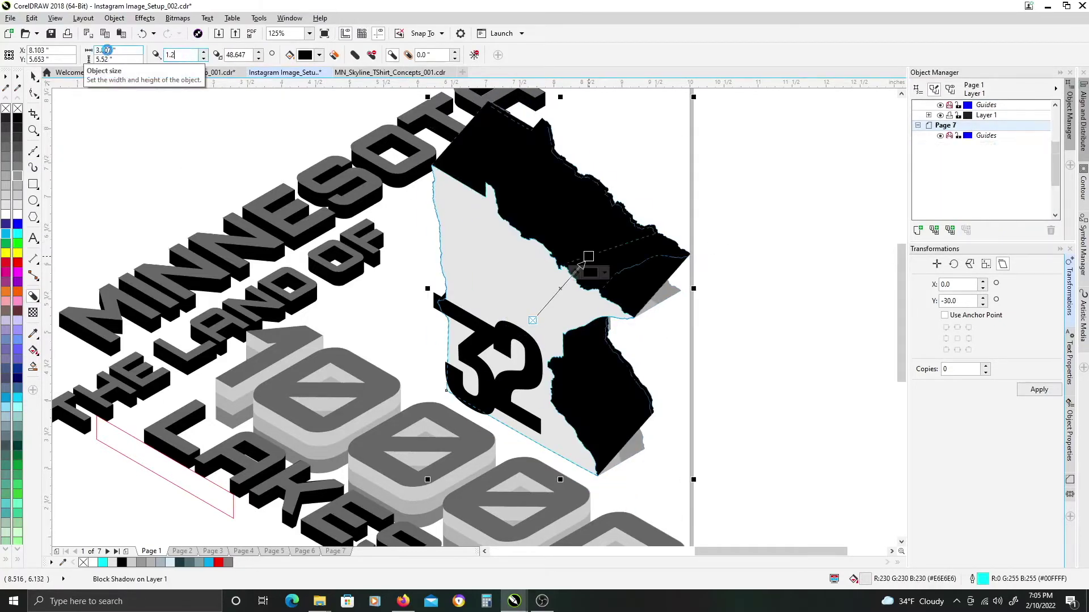
key("Tab")
type("30")
key("Return")
key("ctrl+k")
left_click(619, 228)
key("shift+Page_Down")
Move the red parallelogram guide off the page, below the small state outline.
left_click(712, 271)
scroll(712, 271, "down", 3)
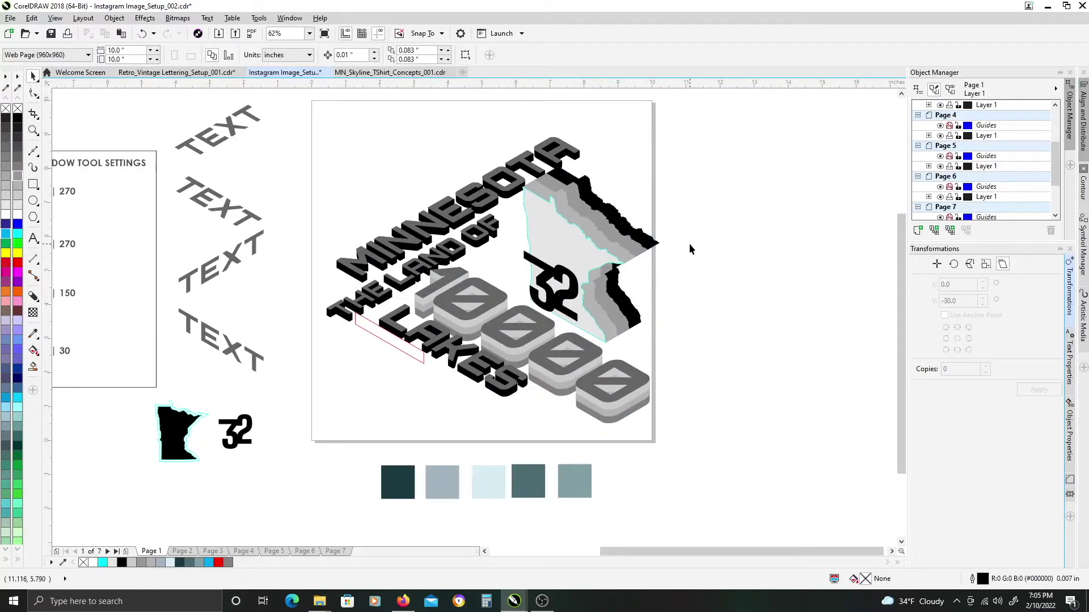
left_click_drag(373, 327, 195, 446)
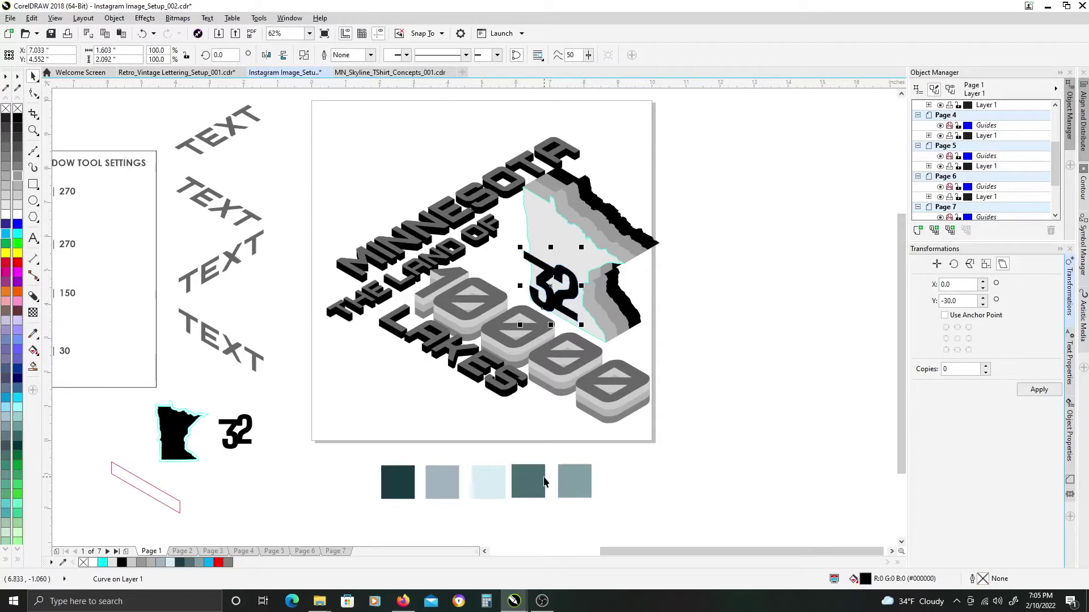
Recolor the shadows of MINNESOTA, THE LAND OF and LAKES with the blue-gray swatch color, R163 G180 B191.
left_click_drag(448, 485, 358, 279)
left_click(385, 316)
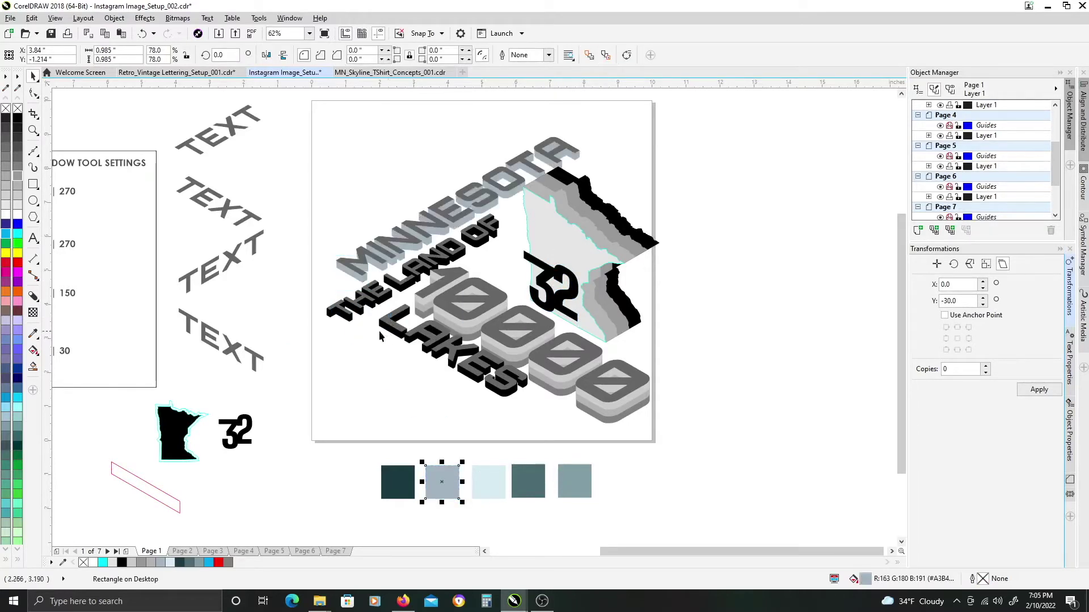
left_click(360, 313)
key("ctrl+r")
left_click(396, 335)
key("ctrl+r")
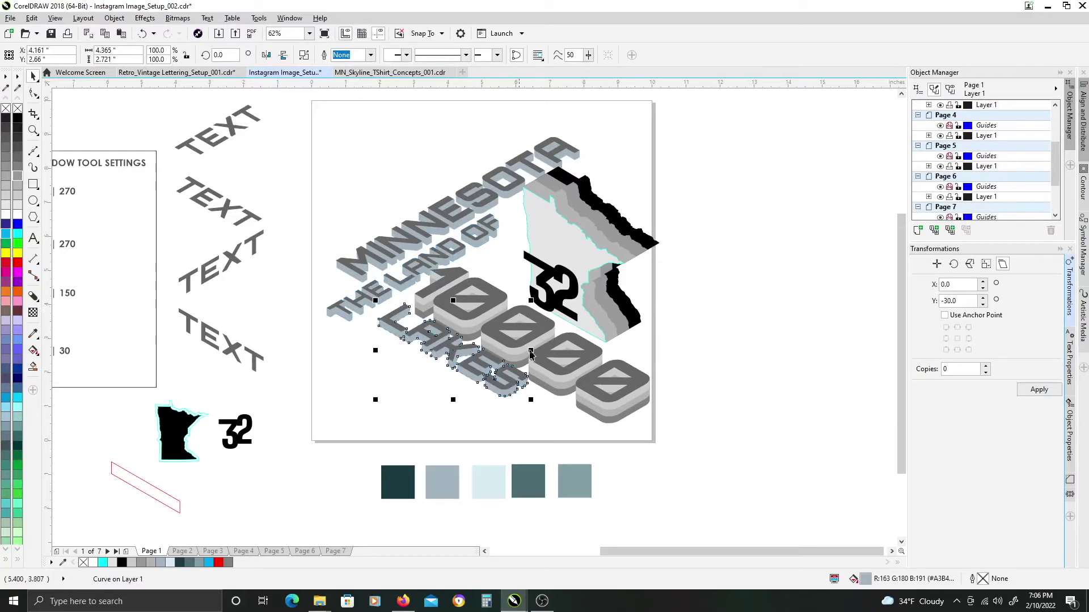
Fill the faces of MINNESOTA, THE LAND OF, 10000, LAKES and the state outline with white.
left_click(561, 244)
left_click(451, 278, "shift")
left_click(368, 291, "shift")
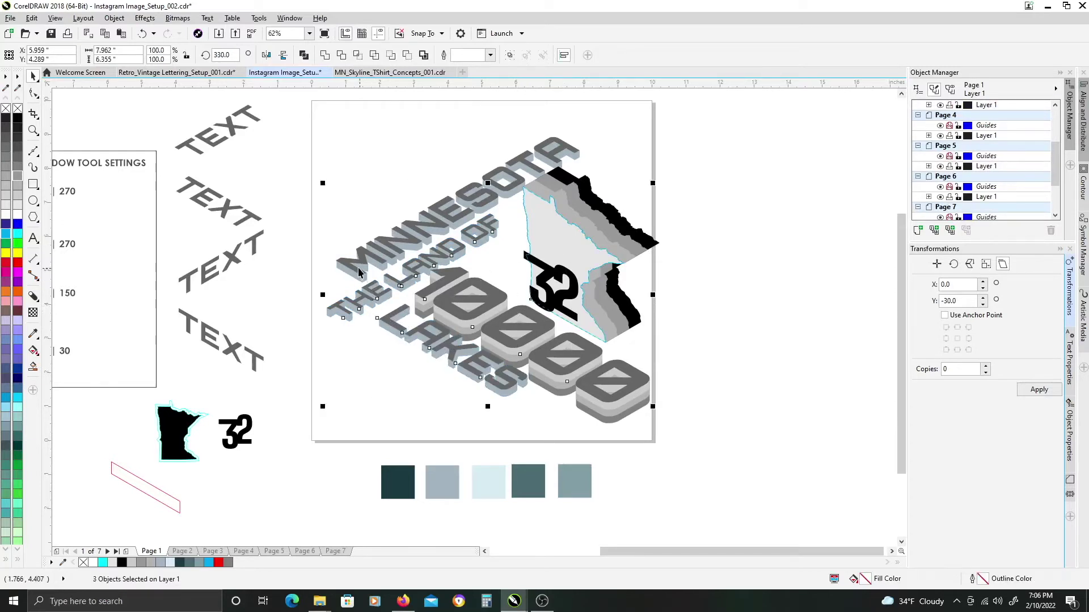
left_click(16, 219)
left_click(707, 257)
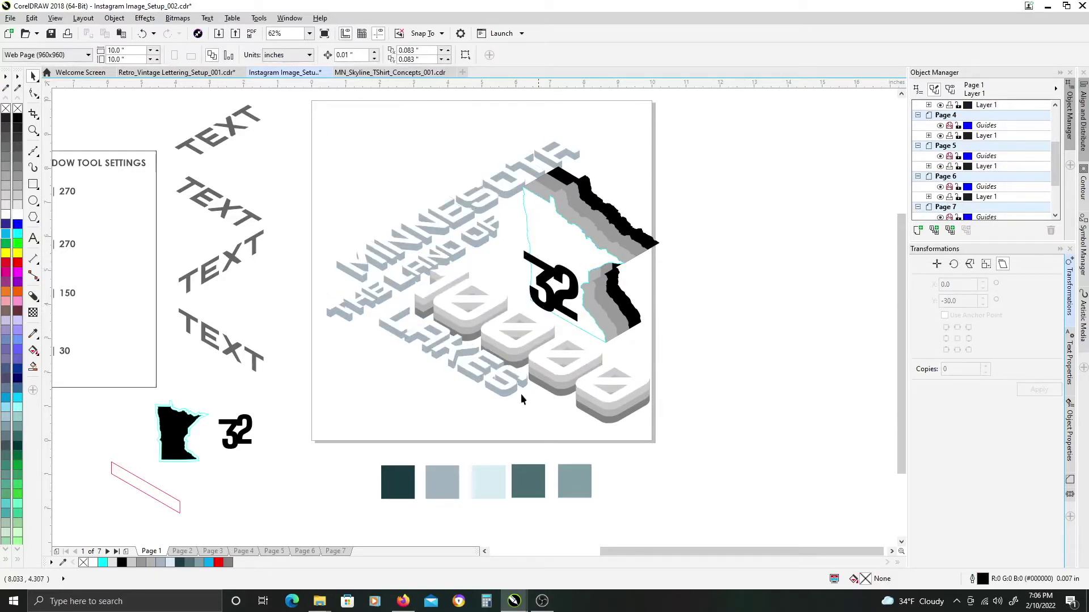
Make a 10 by 10 in background from a copy of the dark teal swatch, centered on the page behind the artwork.
left_click(577, 478)
left_click_drag(399, 481, 370, 374)
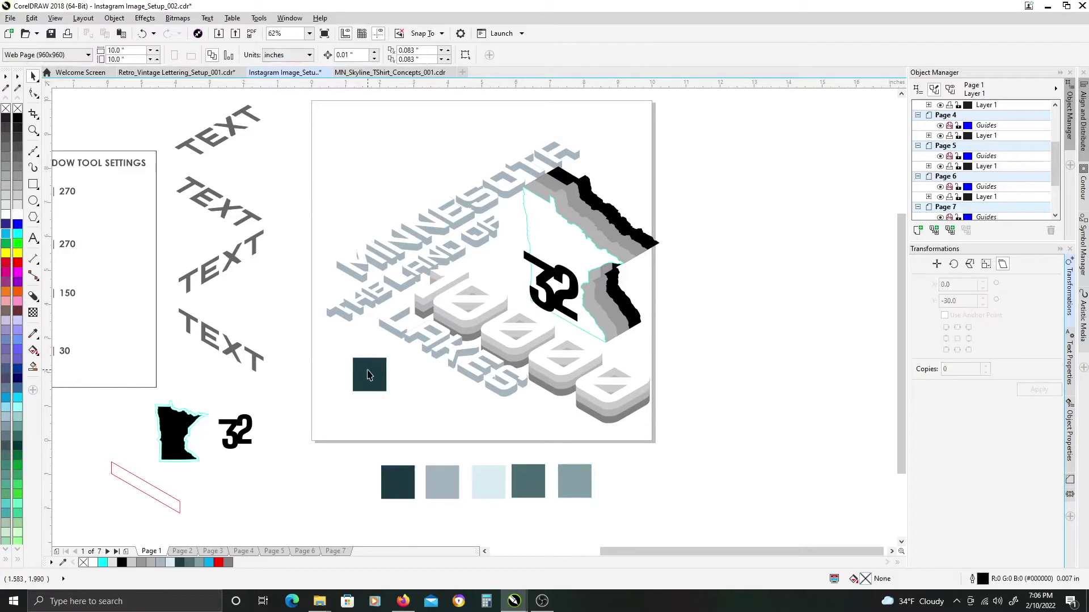
type("10")
key("Return")
key("p")
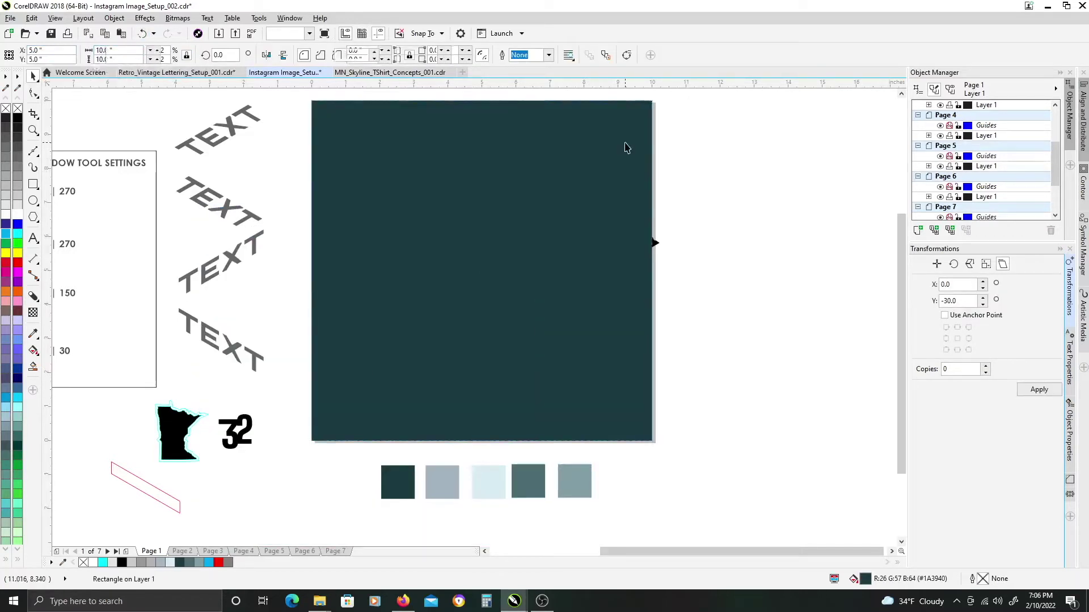
key("shift+Page_Down")
left_click(706, 154)
left_click_drag(725, 346, 675, 363)
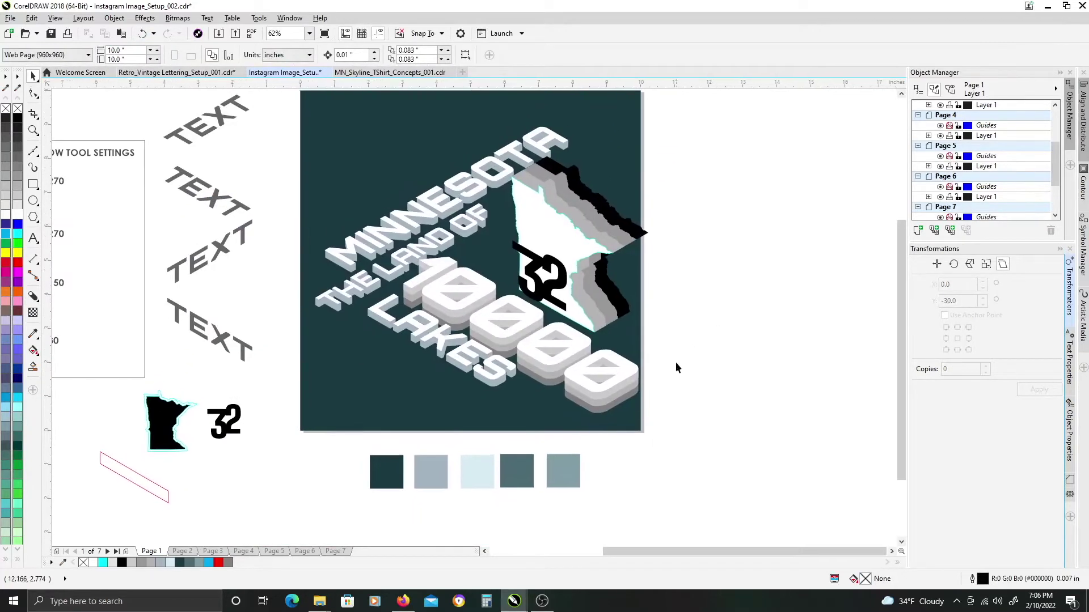
Recolor 10000's faces light blue, and grade its and the state's shadow layers from blue-gray through R129 G159 B166 to R76 G108 B115.
left_click(477, 472)
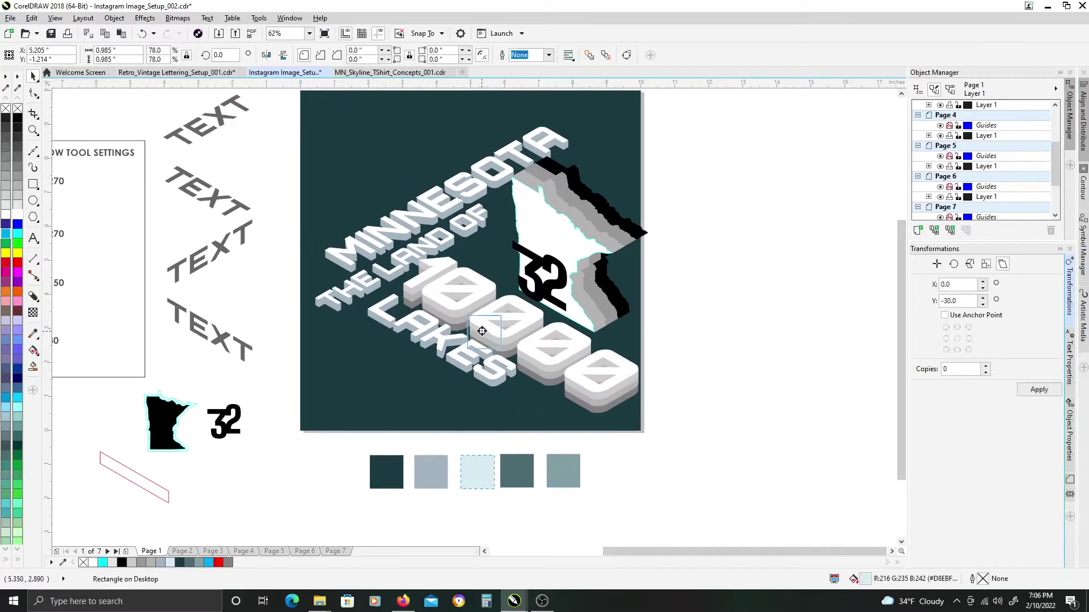
right_click(532, 380)
scroll(526, 428, "up", 2)
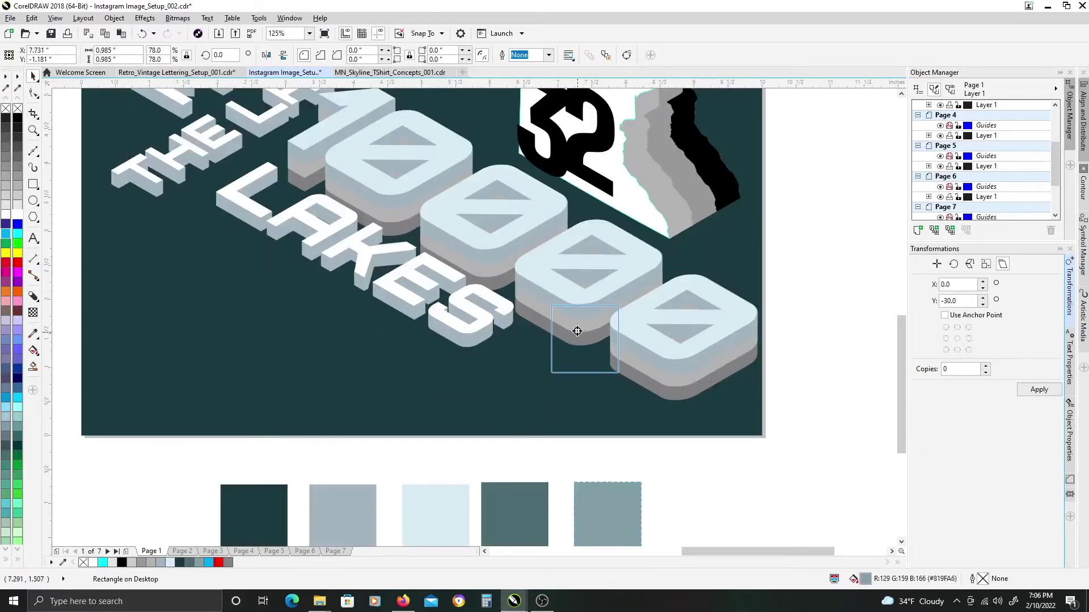
left_click_drag(577, 331, 578, 335)
scroll(607, 381, "down", 2)
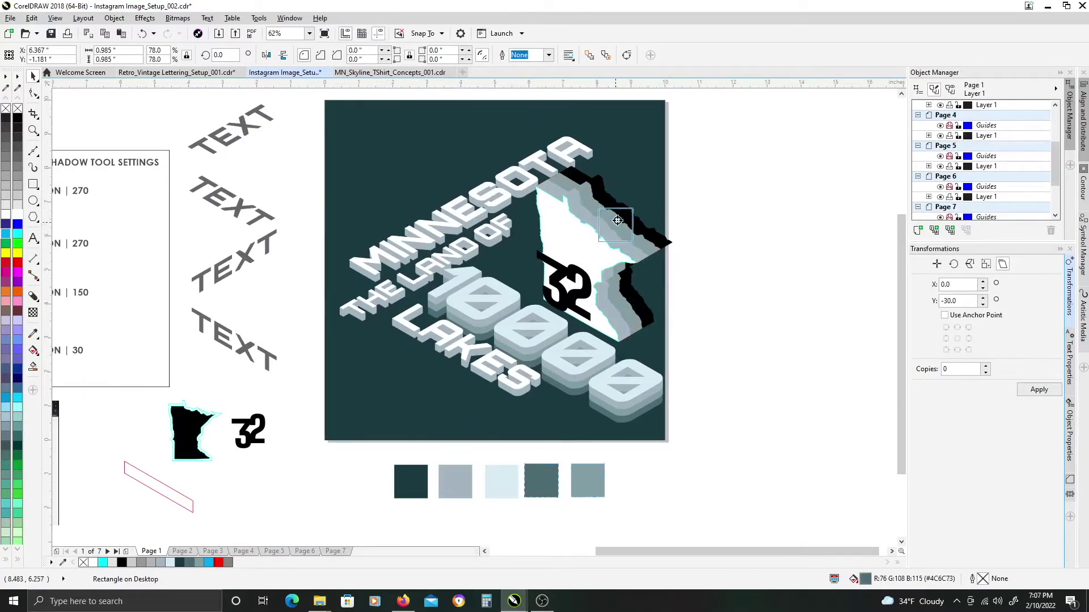
left_click_drag(617, 220, 658, 257)
Remove the outlines from all the artwork and fill the 32 on the state with the dark teal swatch color.
left_click_drag(337, 140, 336, 139)
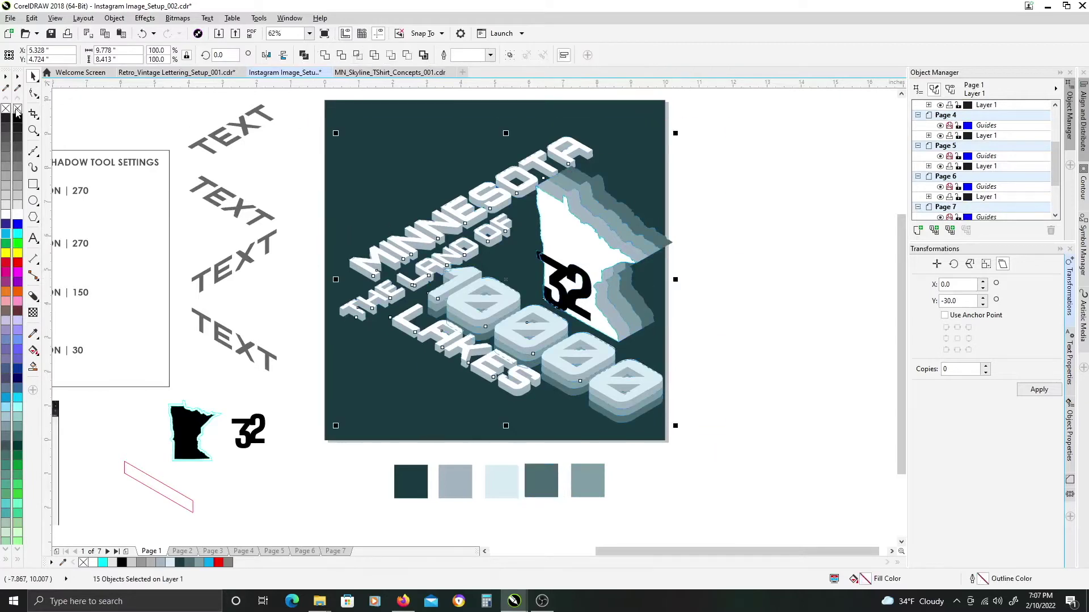
left_click(587, 282)
left_click_drag(417, 479, 544, 258)
left_click(573, 279)
left_click(749, 309)
Fill the faces of the 10000 lettering with white.
scroll(455, 276, "up", 1)
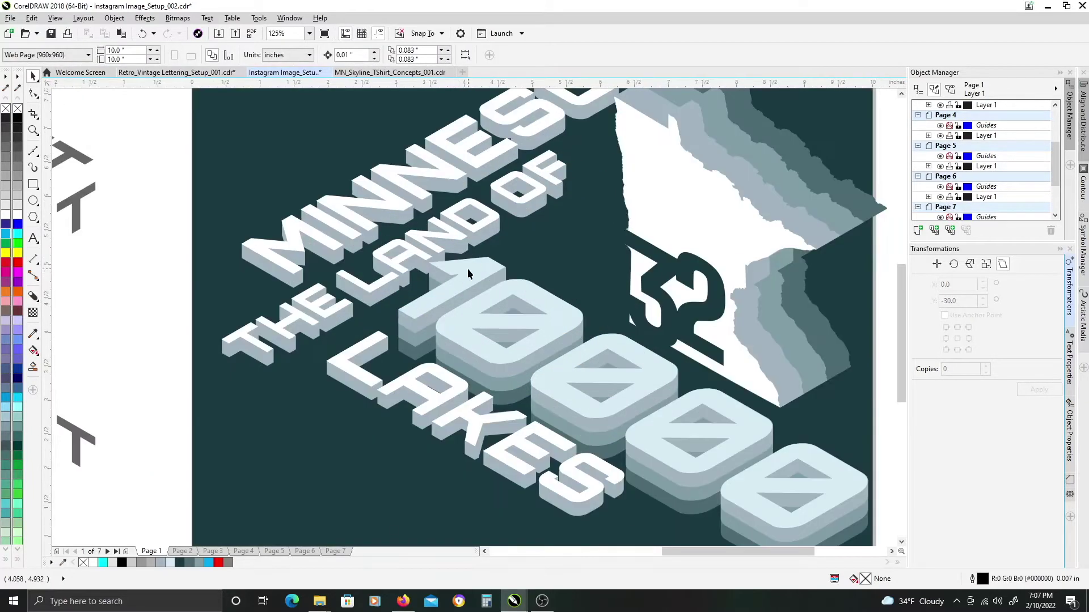
left_click(468, 269)
left_click(17, 215)
scroll(237, 256, "down", 1)
left_click(708, 273)
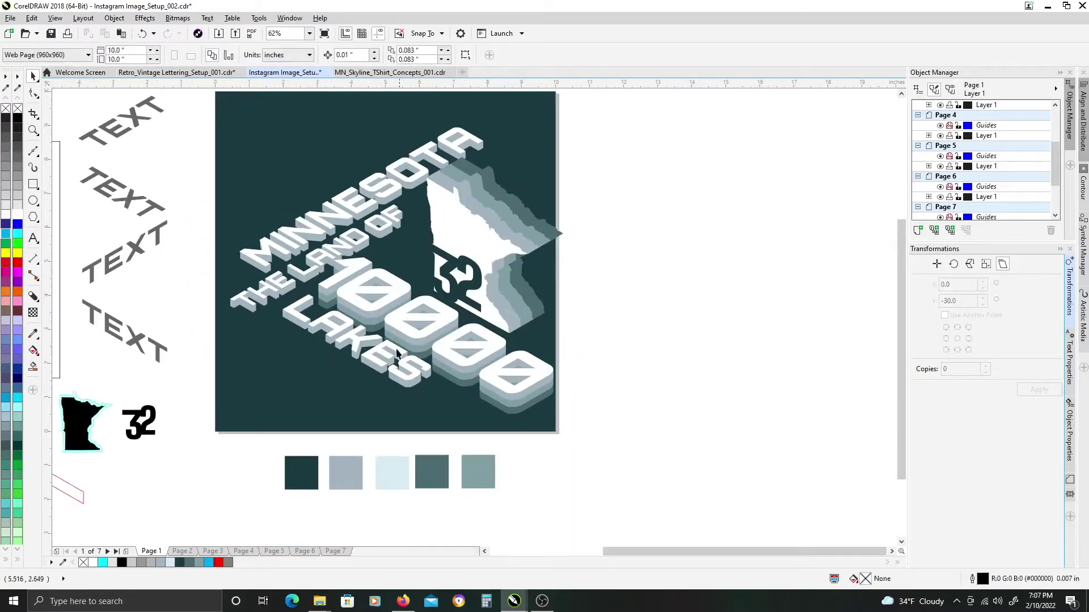
Try a reversed shading on 10000's shadow layers, with R76 G108 B115 on top and light blue at the bottom.
scroll(364, 422, "up", 1)
left_click_drag(364, 422, 363, 368)
left_click_drag(429, 457, 530, 325)
left_click(554, 281)
key("ctrl+z")
left_click(488, 519)
left_click(561, 364)
scroll(562, 367, "down", 1)
left_click(727, 297)
left_click_drag(713, 260, 730, 299)
left_click(597, 263)
Group all the artwork, center it on the page and scale it to about 8.6 by 7.4 in.
left_click_drag(756, 124, 330, 443)
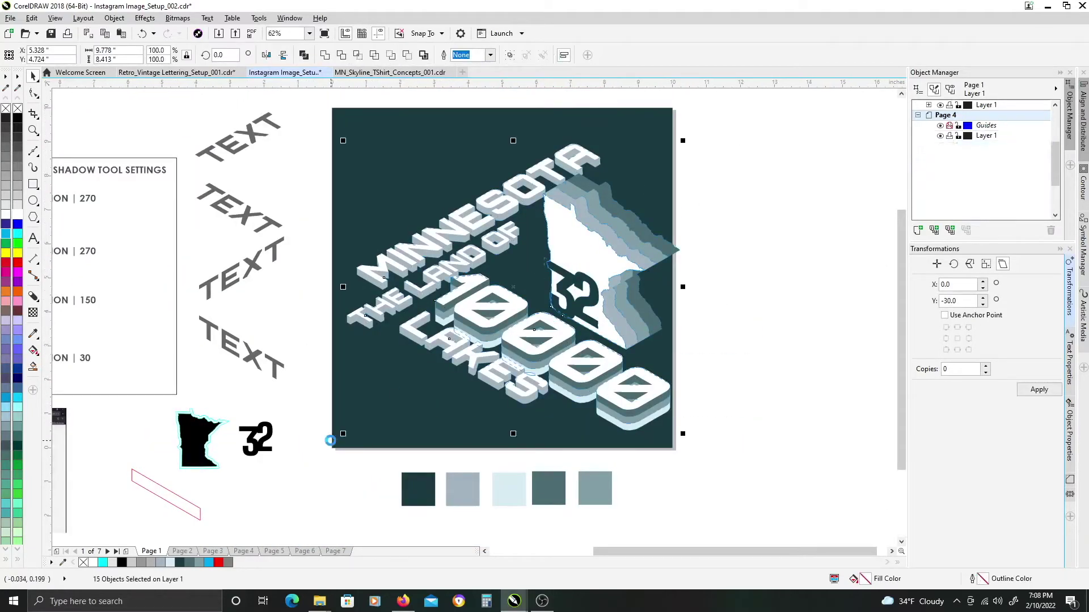
key("ctrl+g")
key("p")
left_click_drag(672, 132, 652, 147)
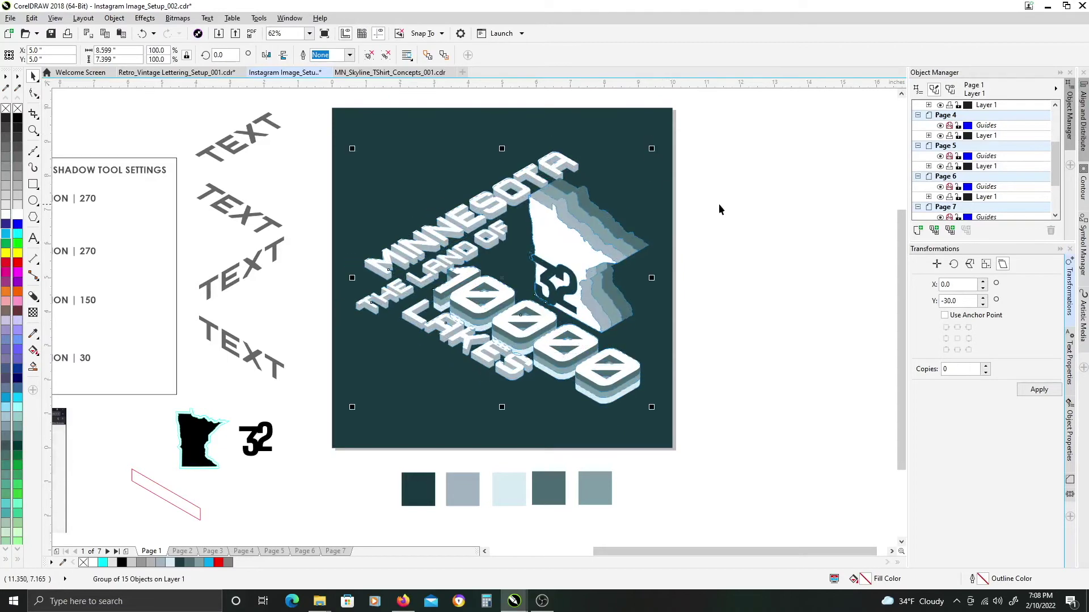
left_click(719, 204)
left_click(538, 348)
left_click(743, 277)
Recolor 10000's top shadow layer blue-gray and its bottom layer with the R76 G108 B115 swatch color.
scroll(548, 517, "up", 1)
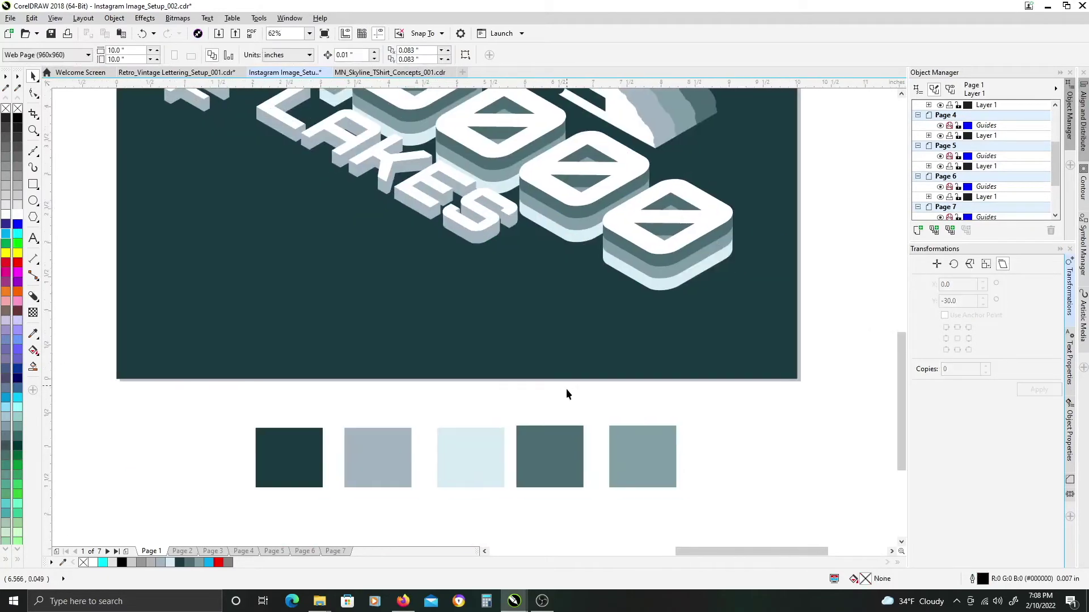
left_click_drag(556, 452, 598, 292)
left_click(596, 275)
left_click_drag(377, 465, 541, 197)
left_click(572, 234)
scroll(618, 299, "down", 1)
Recolor the block shadows of THE LAND OF and LAKES with the R129 G159 B166 swatch color.
left_click_drag(619, 300, 574, 382)
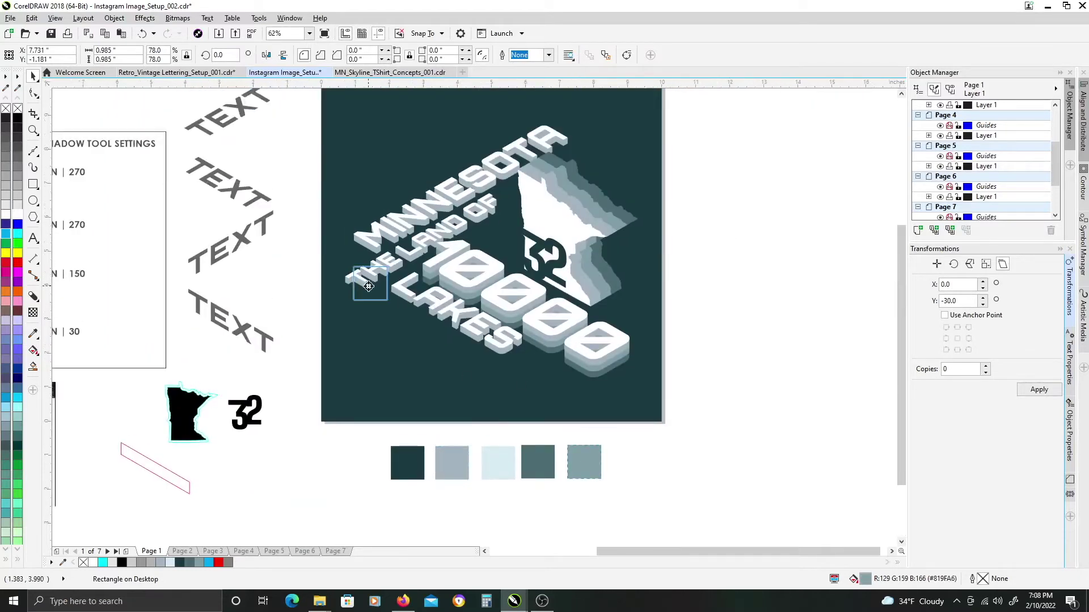
left_click_drag(368, 287, 367, 285)
left_click(401, 320)
left_click(436, 316)
left_click(683, 304)
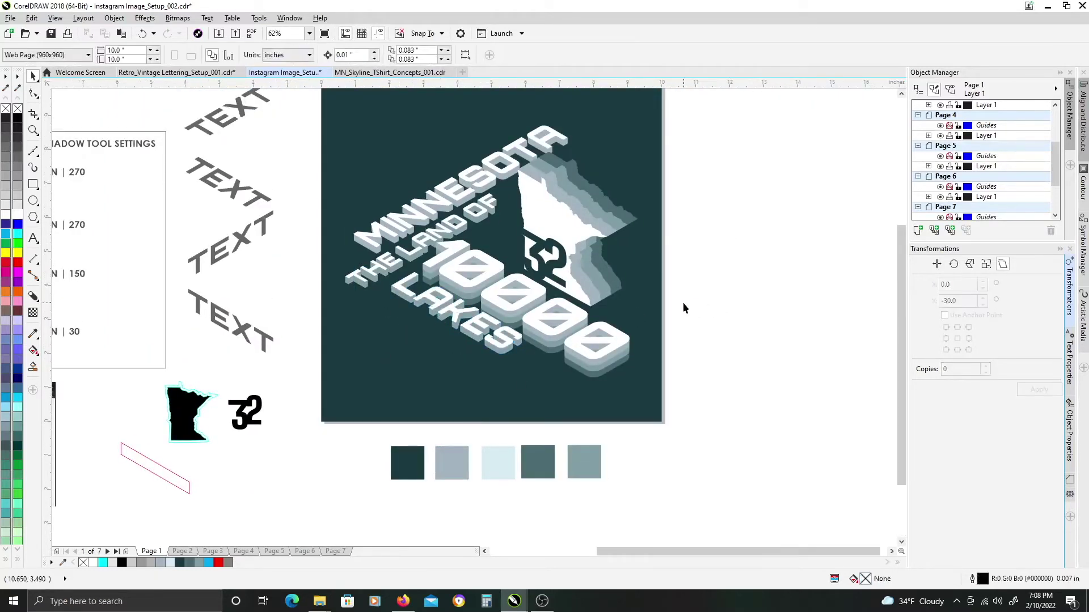
Make black copies of the four text lines, placed about 0.25 in lower and behind the block shadows.
scroll(587, 196, "up", 1)
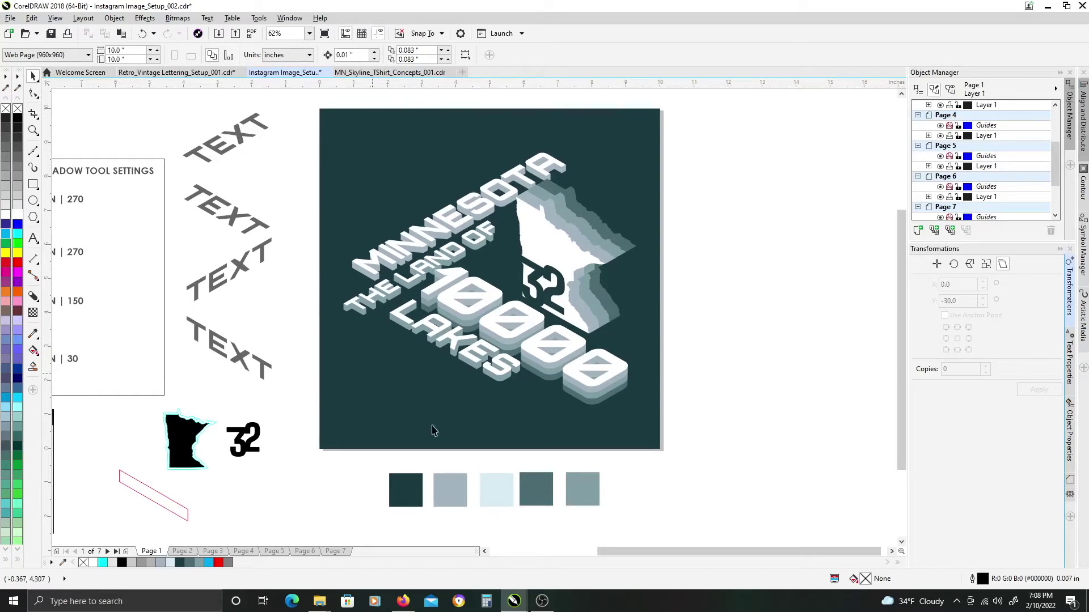
left_click(374, 261)
scroll(372, 264, "up", 1)
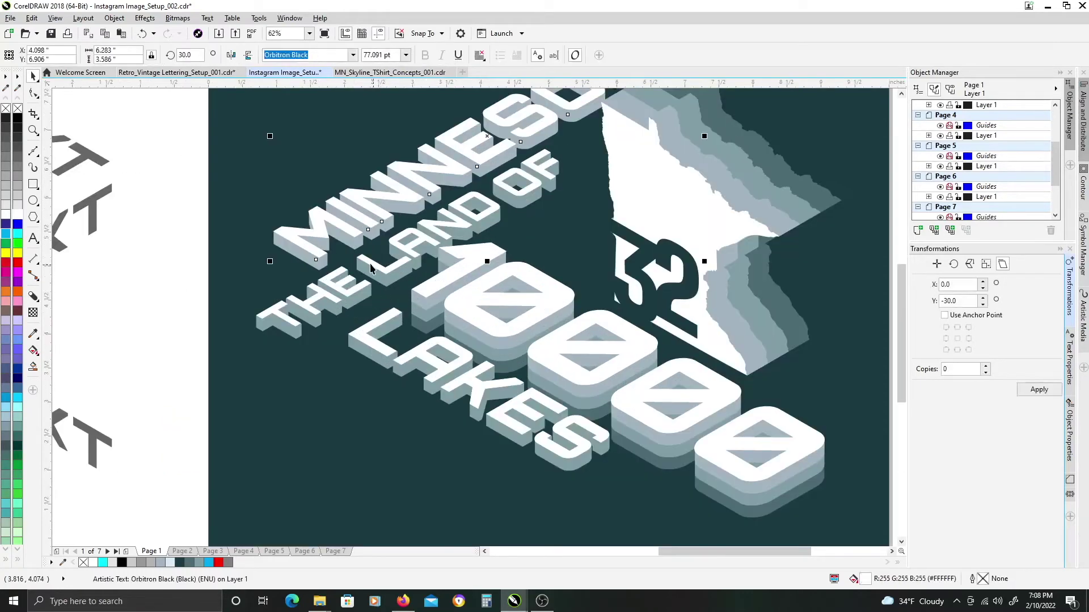
left_click(385, 317, "shift")
left_click_drag(539, 346, 569, 325)
left_click(17, 118)
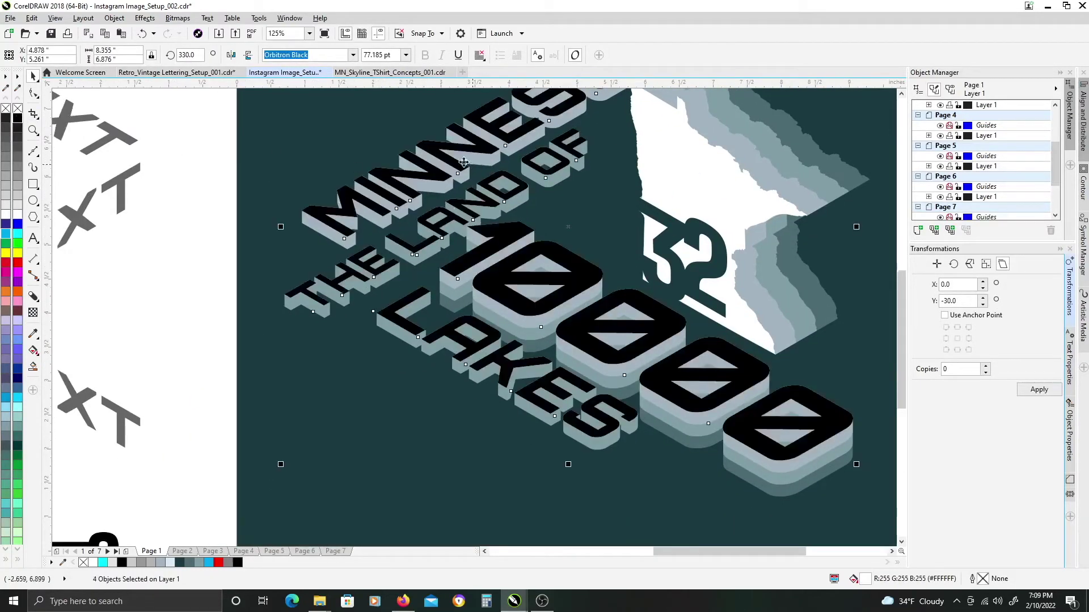
left_click_drag(502, 243, 502, 253)
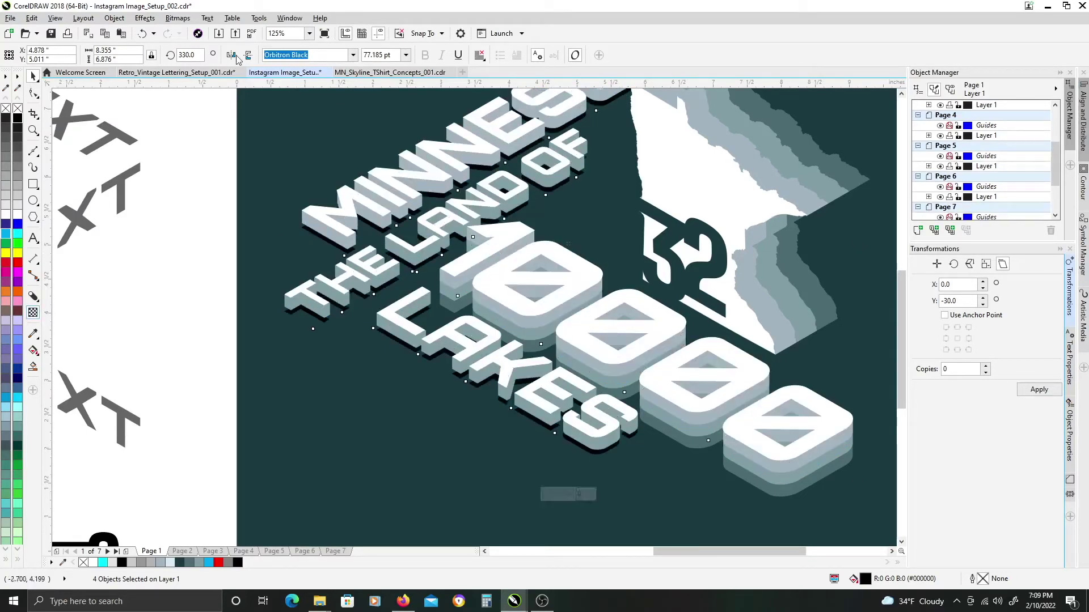
Set the black text copies to 75 transparency and move the 10000 copy lower, beneath its block shadow.
left_click(26, 55)
double_click(248, 55)
type("75")
key("Return")
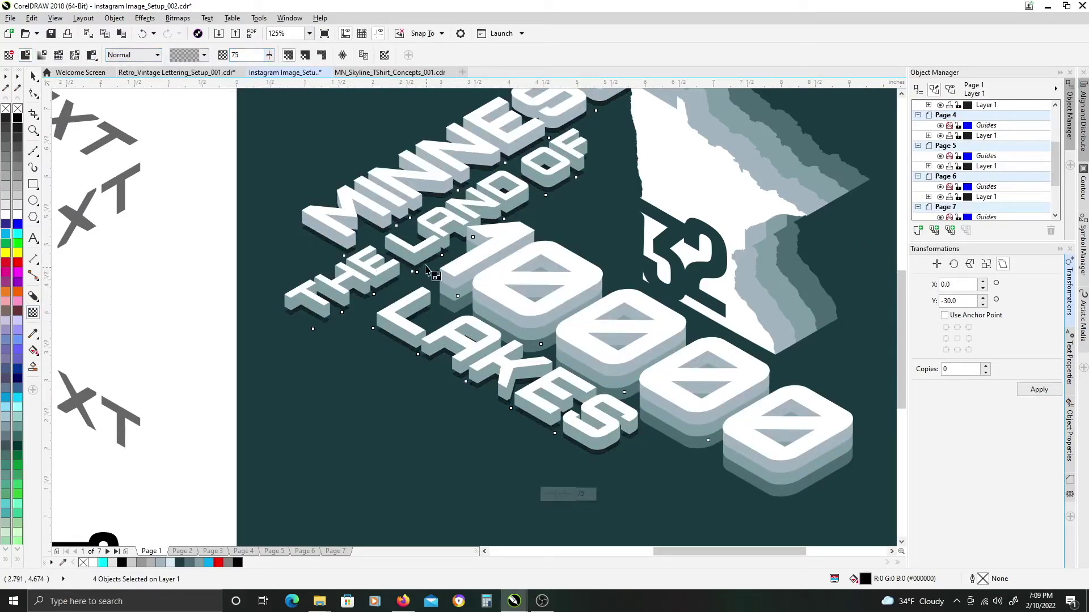
key("space")
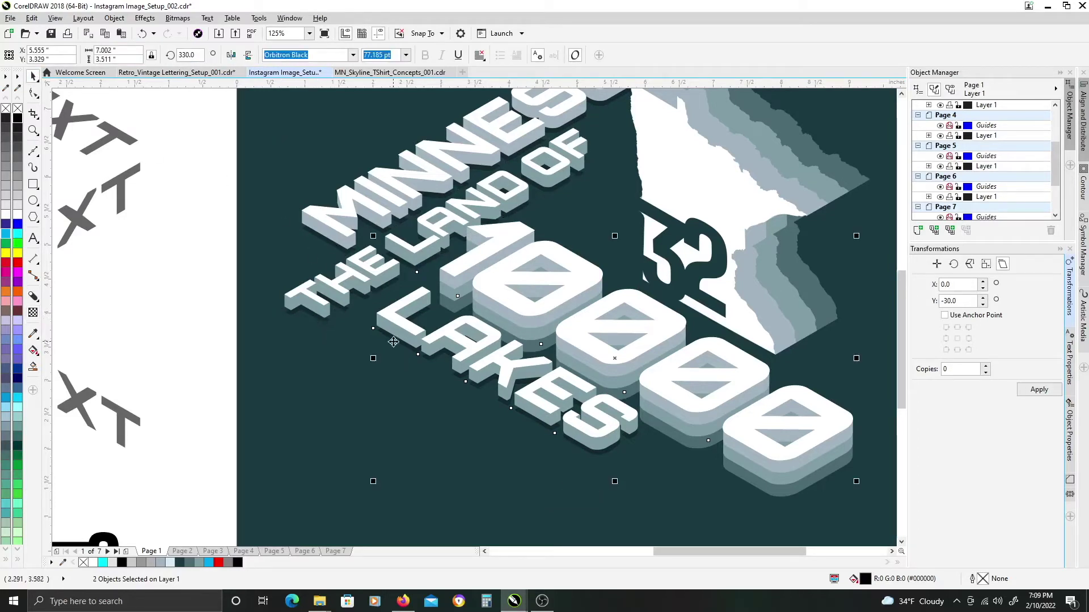
key("ctrl+z")
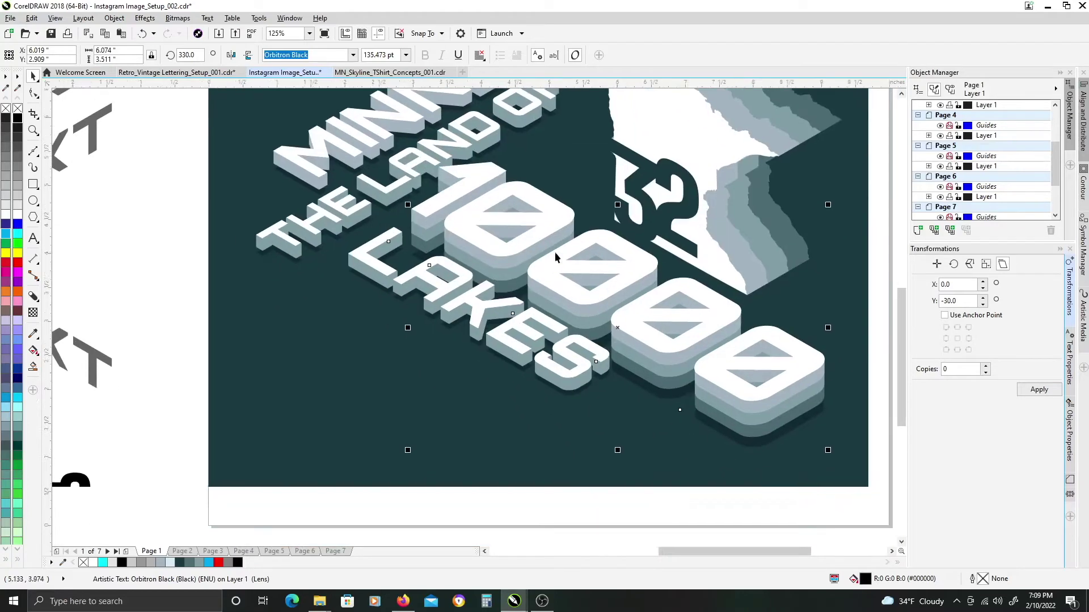
Move LAKES together with its block shadow and transparent shadow down along the lower edge of 10000.
scroll(453, 404, "down", 1)
left_click_drag(333, 472, 391, 458)
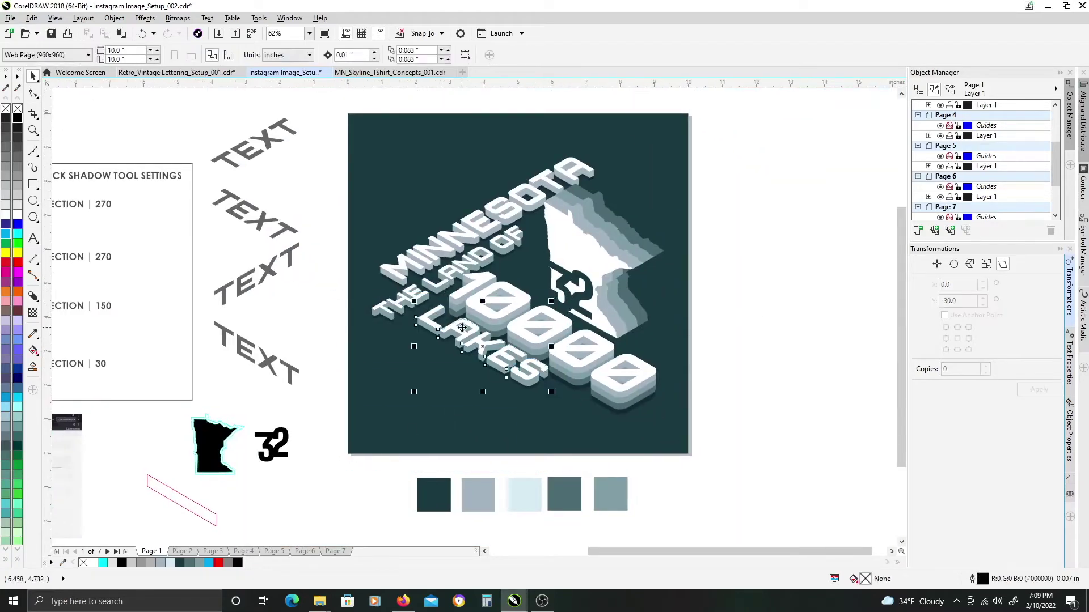
scroll(462, 327, "up", 3)
left_click_drag(462, 327, 605, 404)
scroll(606, 405, "down", 3)
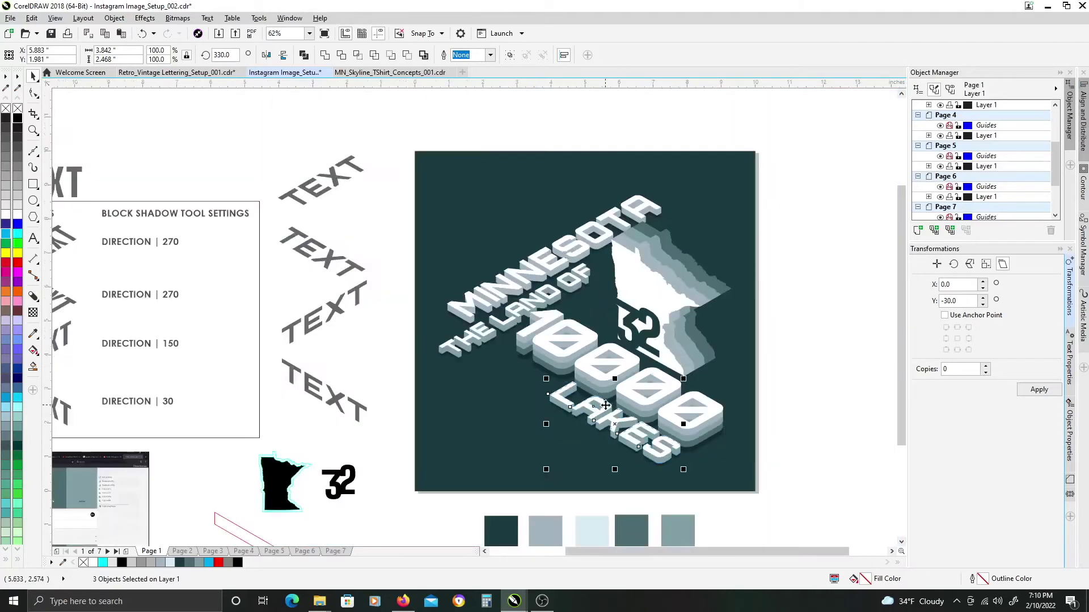
scroll(606, 405, "up", 3)
scroll(680, 398, "down", 3)
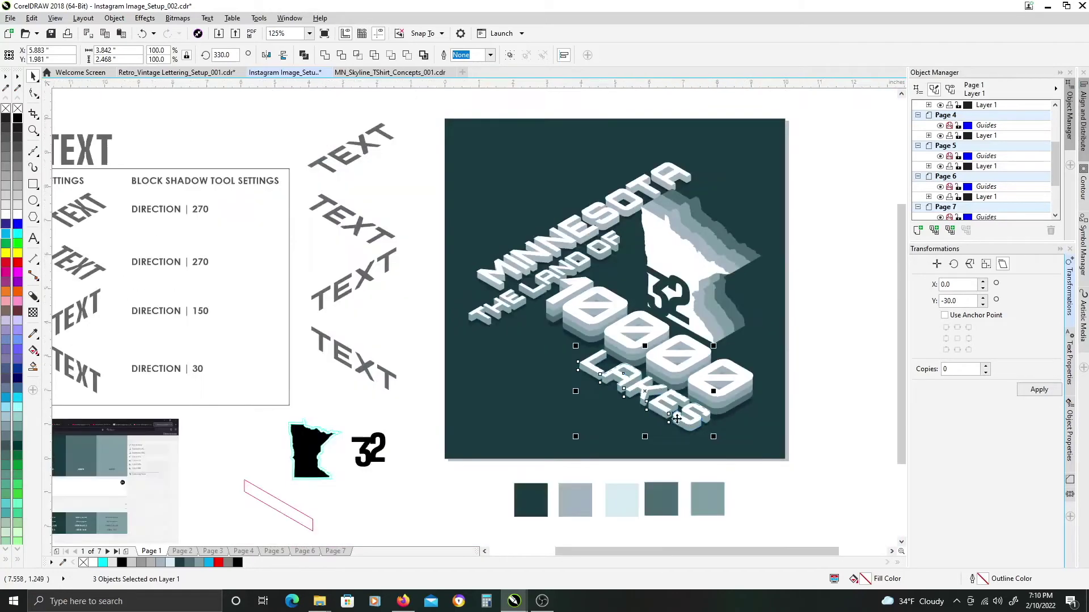
Place a mirrored copy of the red parallelogram guide against the lower right edge of the last zero in 10000.
left_click(299, 515)
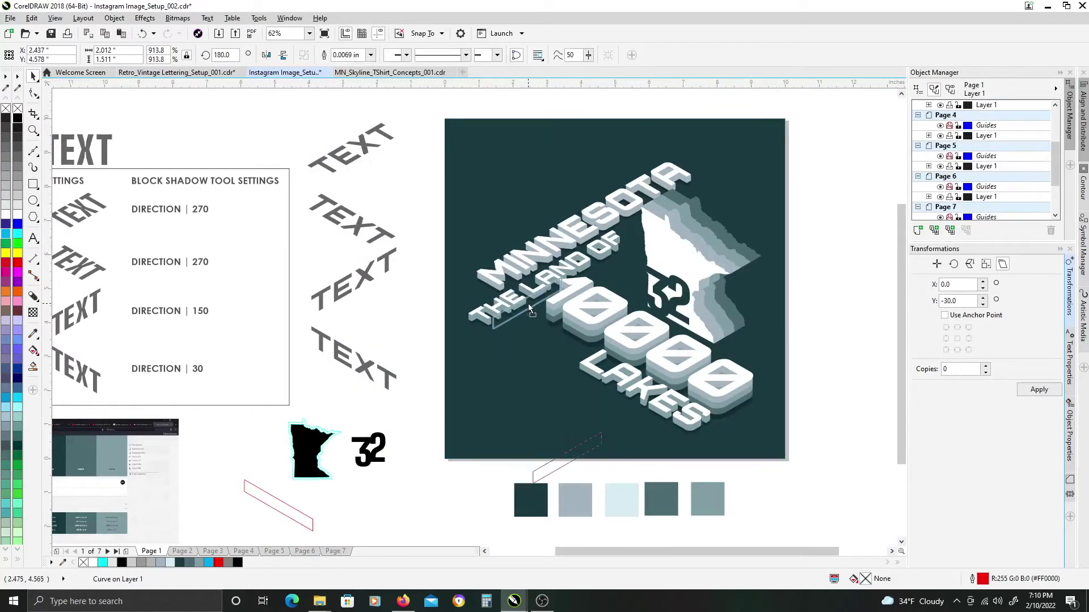
scroll(529, 304, "up", 6)
scroll(281, 195, "down", 3)
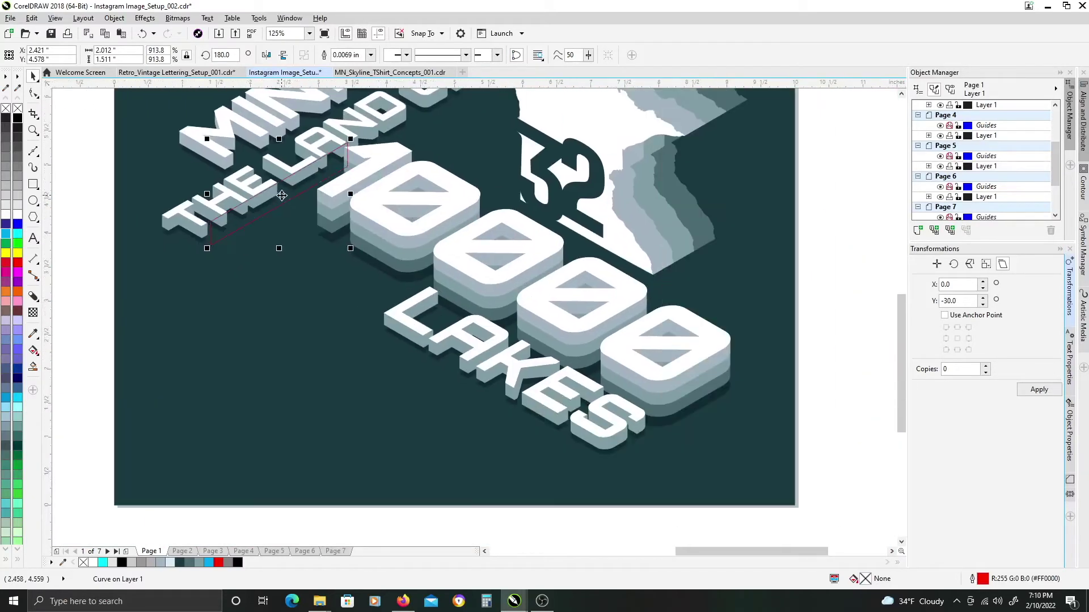
scroll(653, 449, "up", 3)
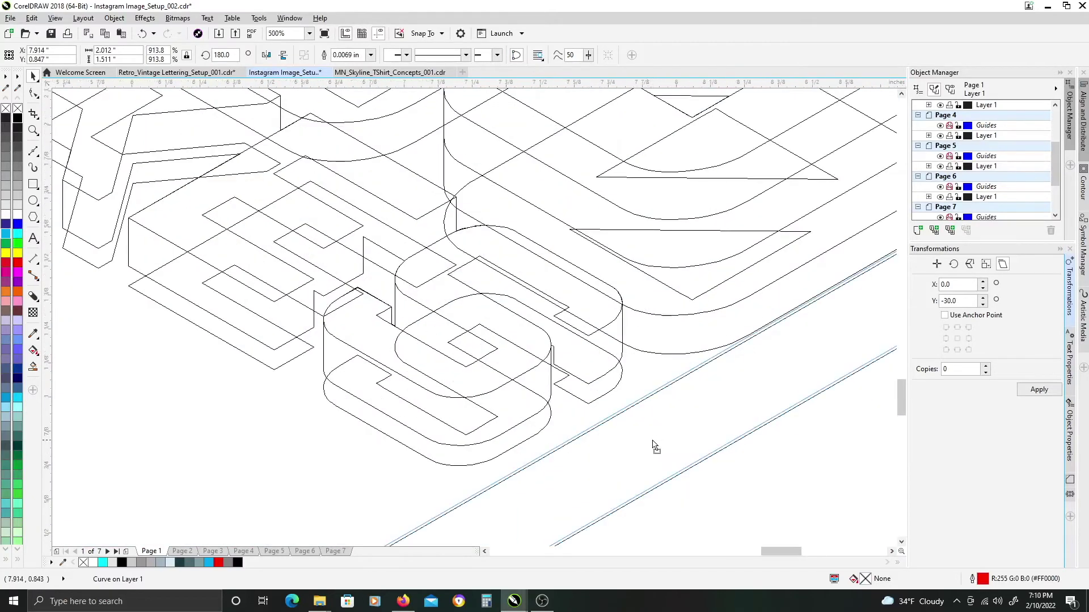
left_click_drag(649, 441, 649, 441)
scroll(647, 443, "down", 3)
Move LAKES and its shadows so the end of the S sits flush against the parallelogram guide.
scroll(658, 499, "up", 1)
left_click_drag(258, 465, 641, 206)
scroll(598, 366, "up", 1)
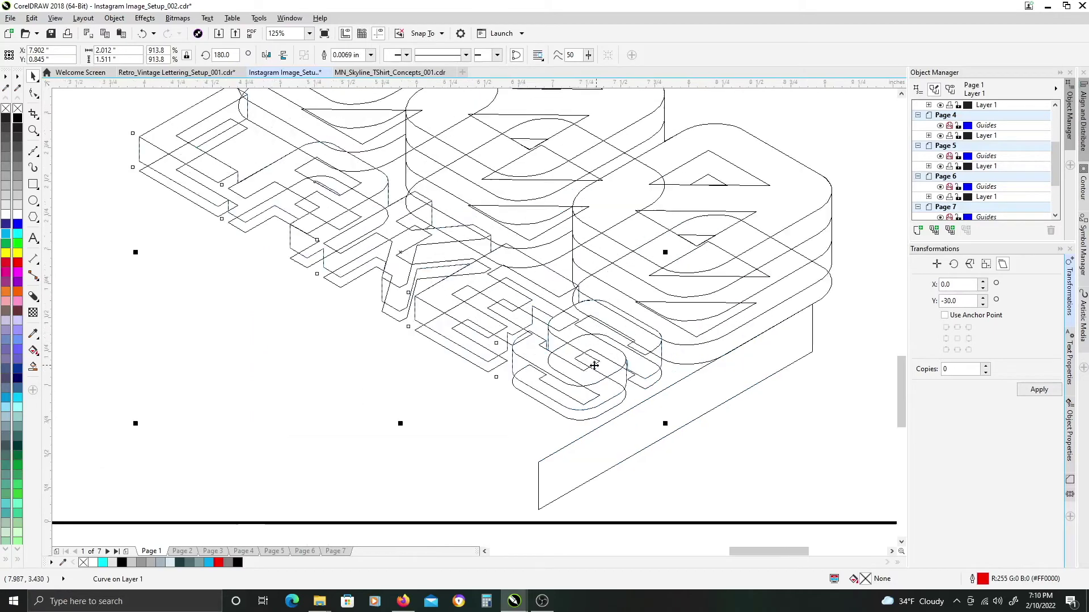
left_click_drag(402, 255, 406, 258)
scroll(656, 335, "up", 3)
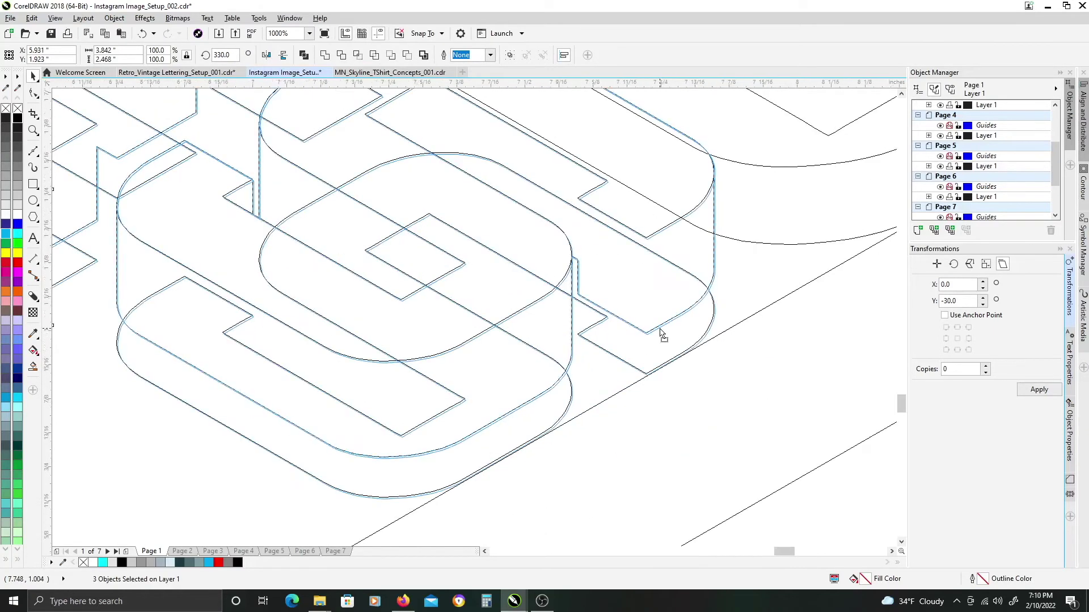
scroll(662, 336, "down", 3)
scroll(662, 361, "down", 1)
Scale LAKES and its shadows to about 4.05 by 2.6 in against the guide, and delete the guide copy.
left_click_drag(404, 201, 390, 189)
scroll(656, 364, "up", 4)
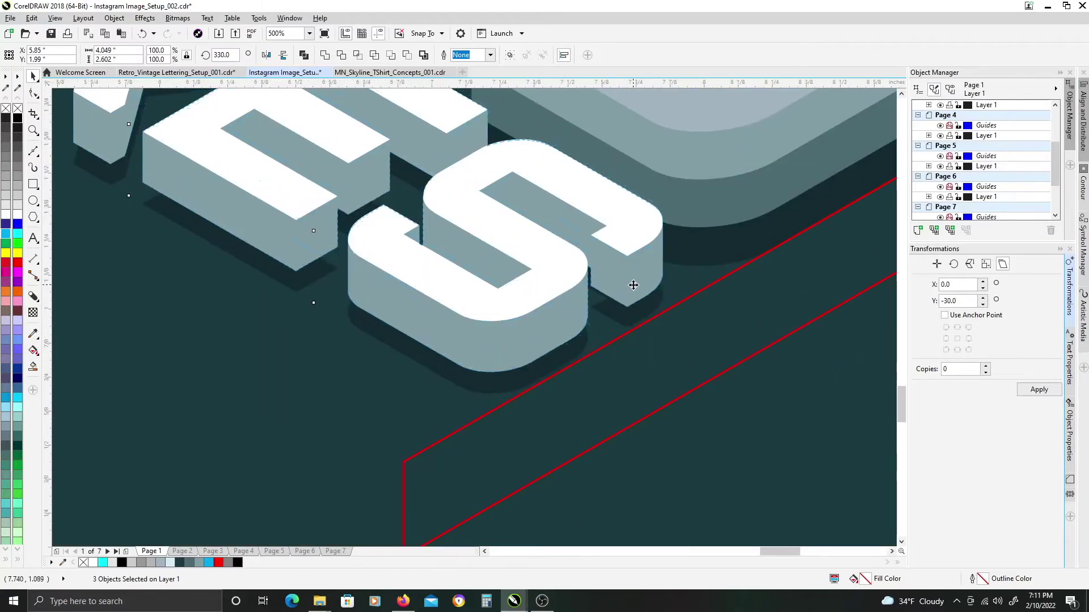
scroll(635, 301, "up", 2)
scroll(640, 311, "down", 6)
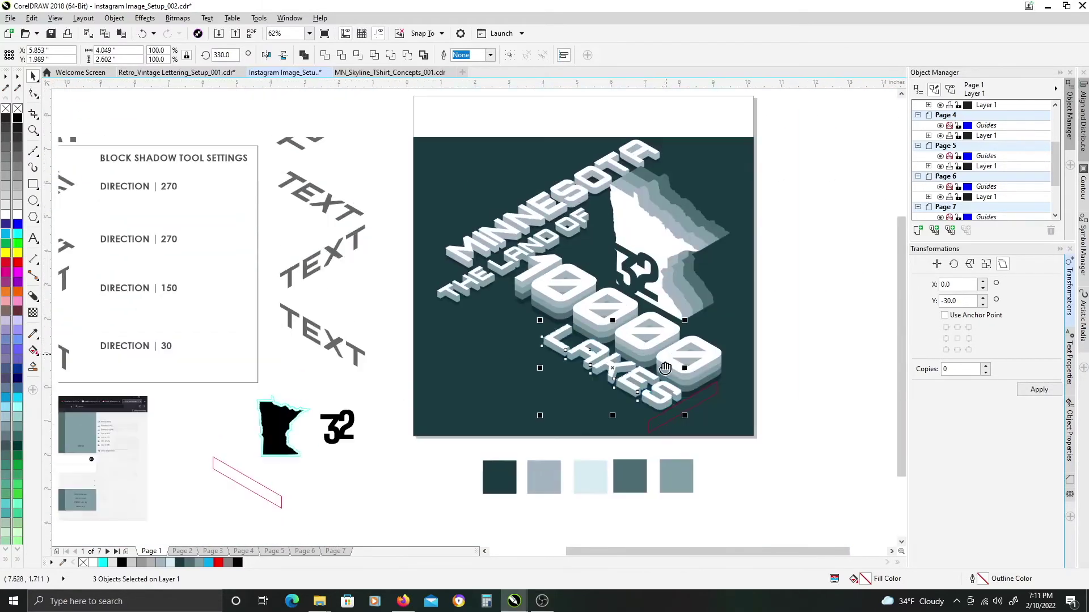
left_click(753, 354)
key("Delete")
Copy the TEXT sample for direction 30 onto the page below LAKES and change its wording to LAKES.
left_click_drag(282, 318, 457, 355)
key("ctrl+shift+t")
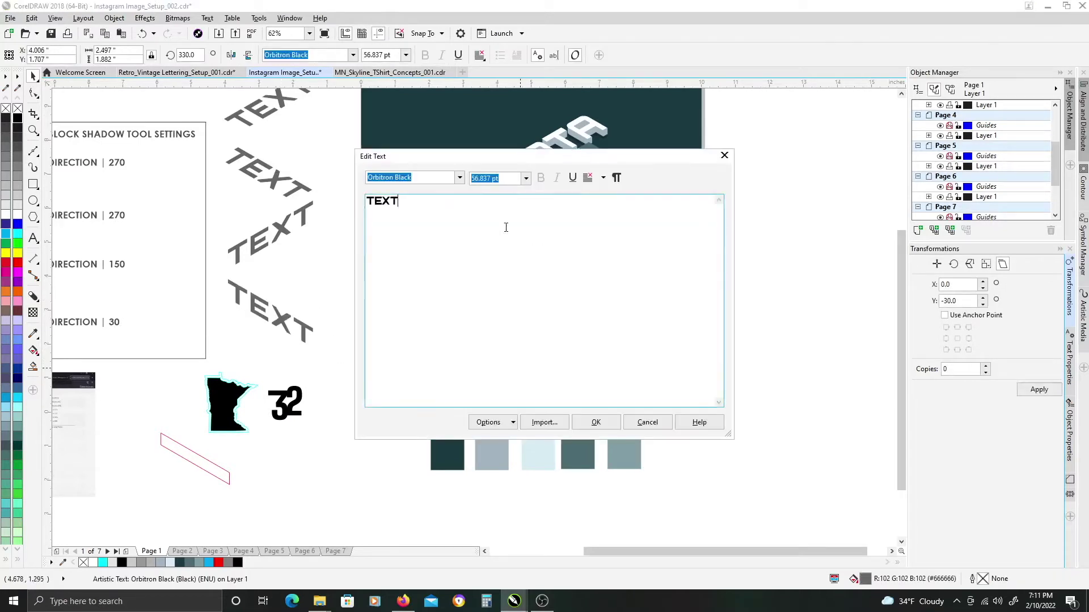
type("LAKES")
left_click(601, 421)
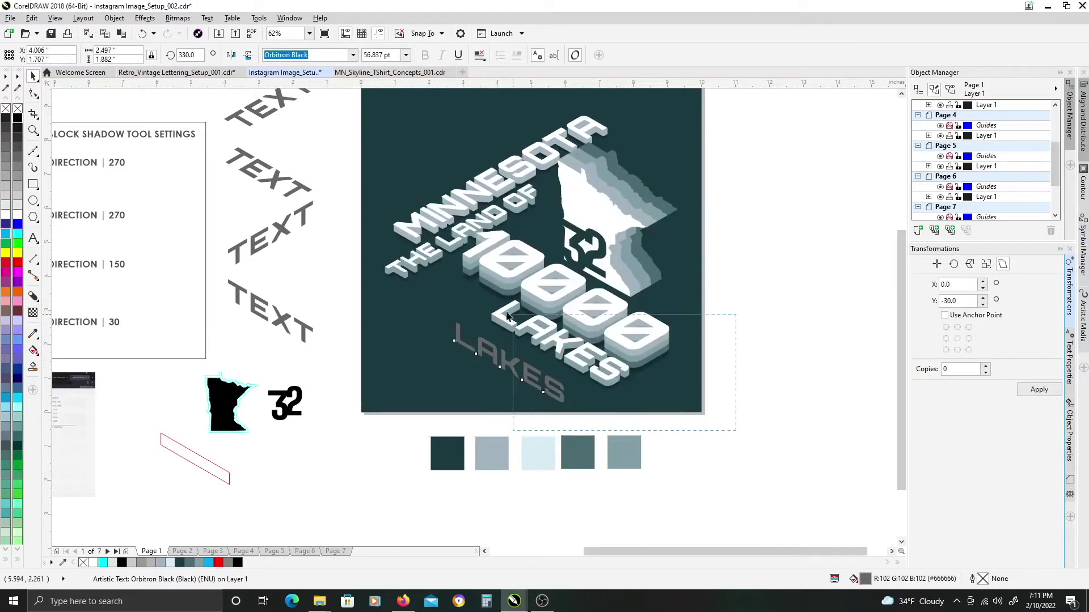
Move the original LAKES and its shadows 5 in horizontally off the page, with the number of copies set to 0.
left_click_drag(736, 430, 507, 315)
type("5")
key("Return")
key("ctrl+z")
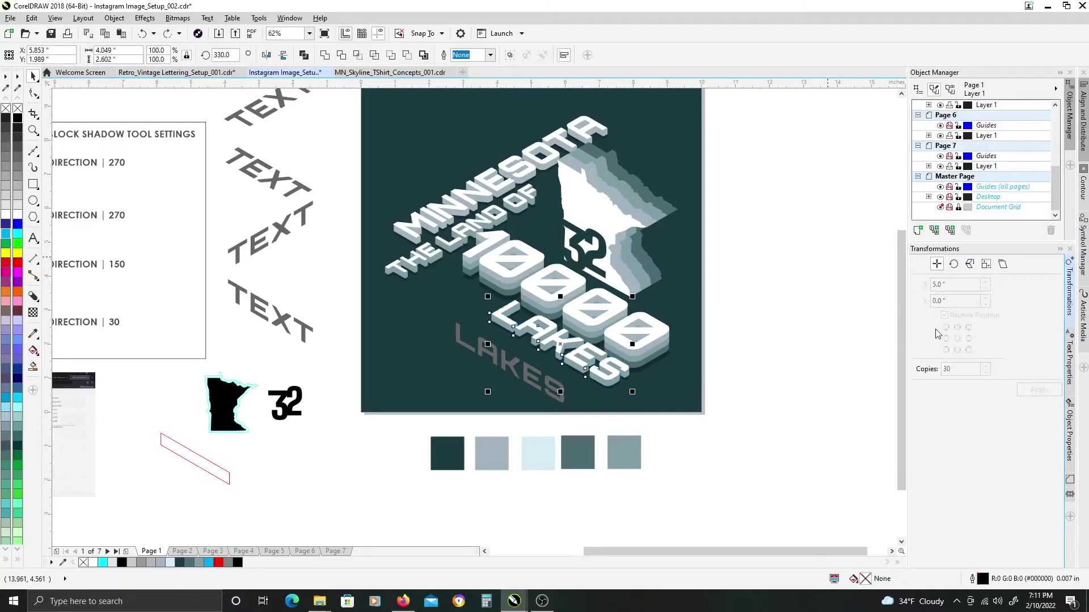
double_click(952, 369)
type("0")
key("Return")
left_click(1029, 390)
Place the new LAKES text beneath 10000 and give it a 0.2 in block shadow with direction 30.
left_click_drag(540, 373, 569, 353)
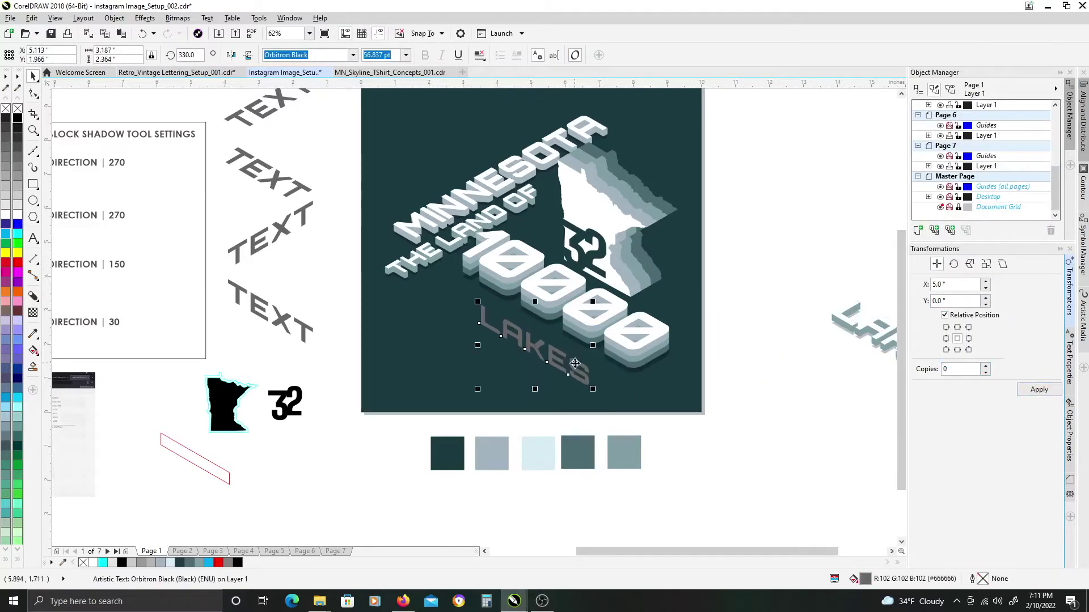
left_click_drag(155, 294, 218, 309)
left_click_drag(591, 356, 603, 356)
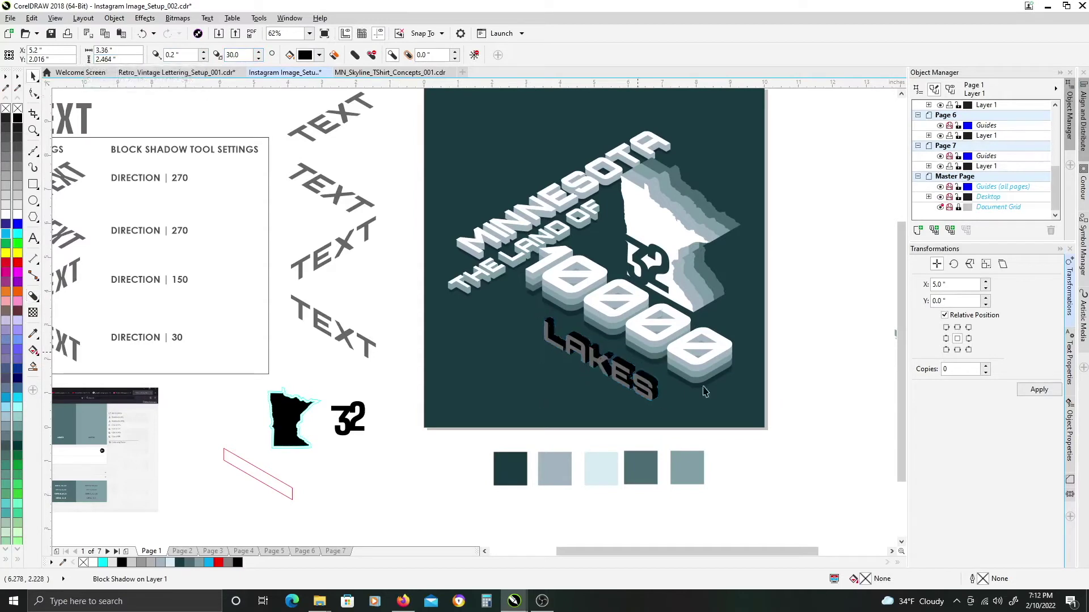
Fill the new LAKES white, color its block shadow R129 G159 B166, and move both closer beneath the last zeros of 10000.
key("space")
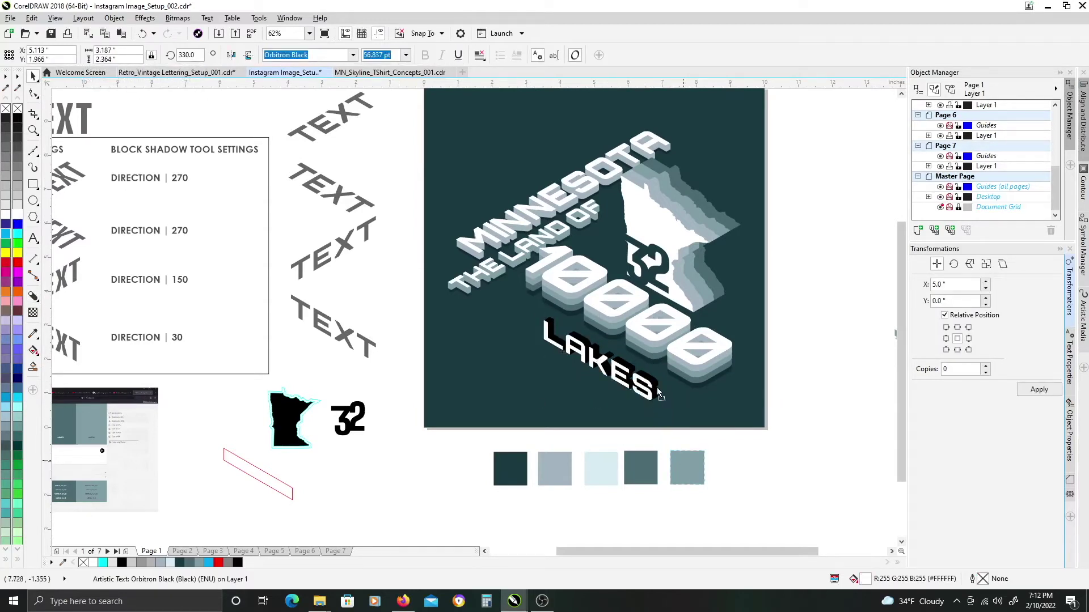
left_click(686, 412)
mouse_move(658, 392)
left_mouse_down()
mouse_move(654, 382)
mouse_move(667, 386)
left_mouse_up()
left_click(645, 384, "shift")
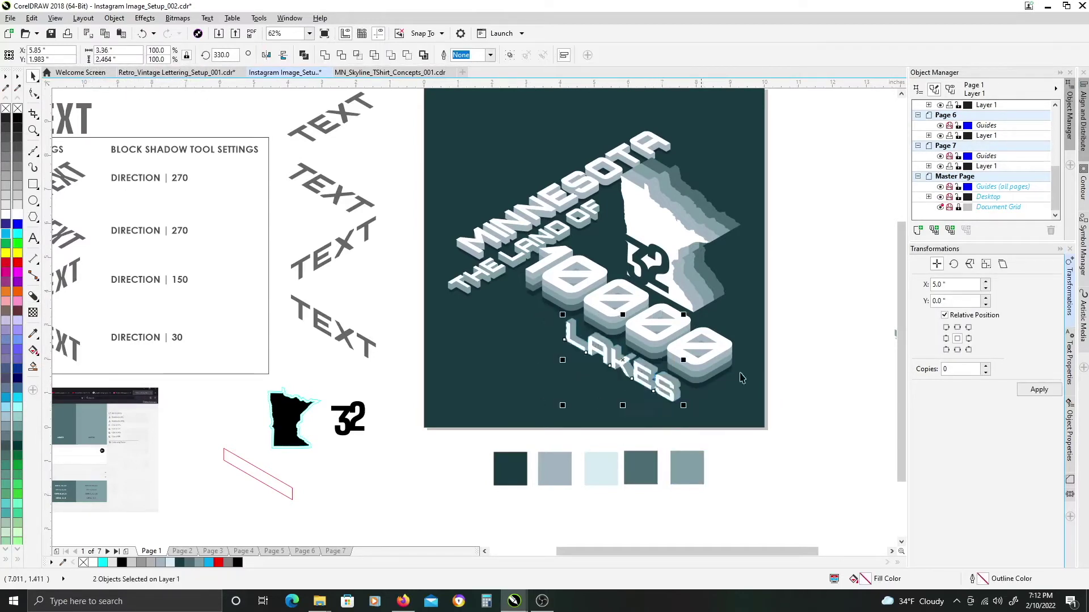
Duplicate the LAKES block shadow slightly lower behind the lettering and fill the duplicate black.
left_click(826, 321)
left_click_drag(827, 321, 653, 349)
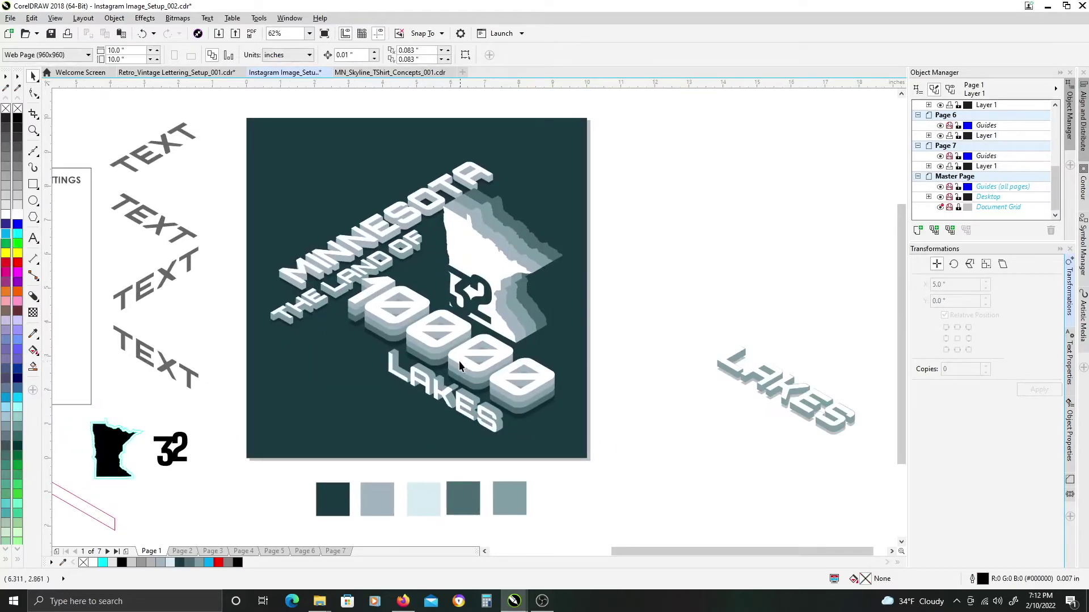
scroll(394, 424, "up", 1)
left_click_drag(395, 423, 482, 324)
left_click(796, 307)
left_click(618, 404)
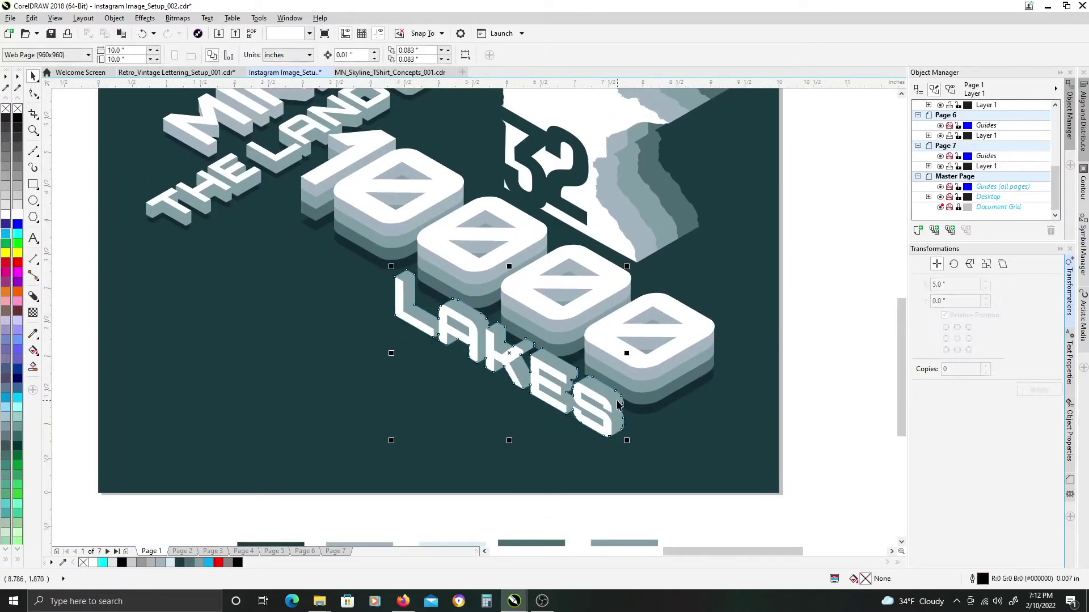
left_click(16, 121)
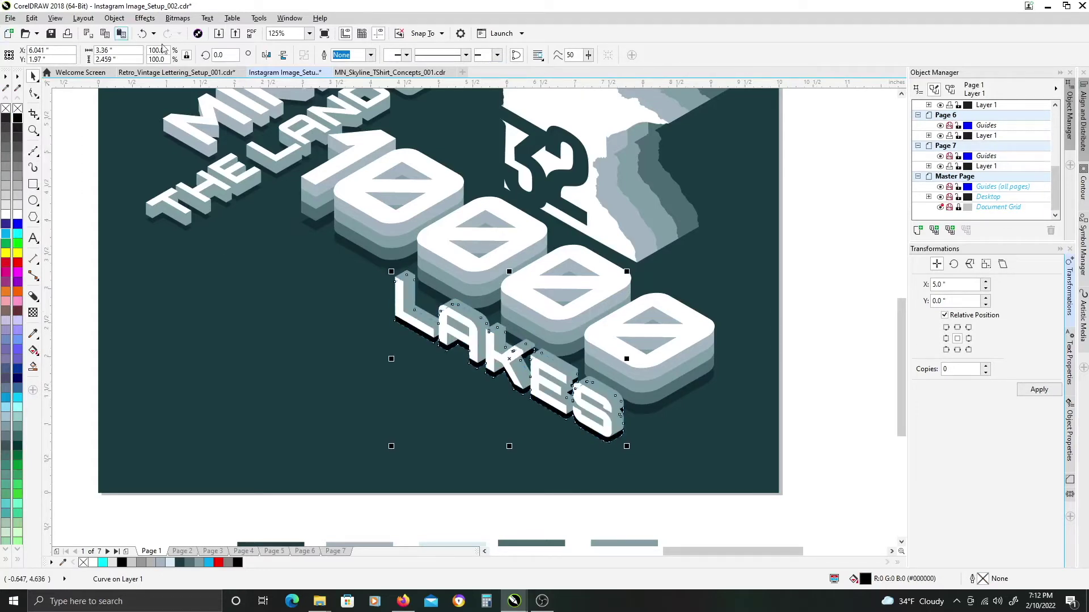
Apply a uniform transparency of 75 to the black shadow shape beneath LAKES.
left_click(33, 312)
type("70")
key("Return")
key("space")
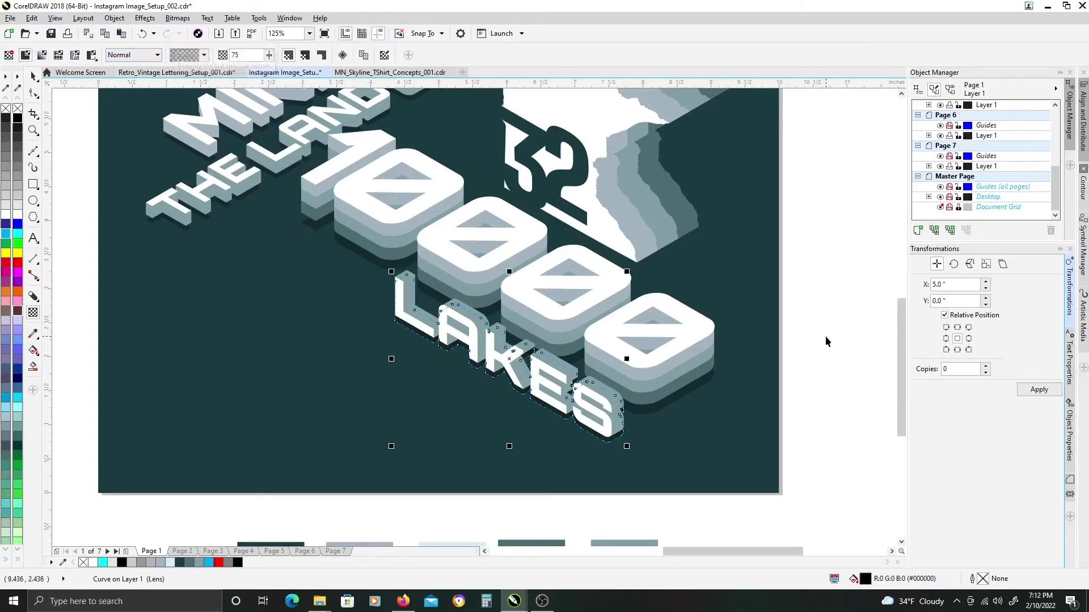
left_click(824, 336)
scroll(758, 315, "down", 1)
scroll(682, 328, "up", 1)
scroll(691, 336, "down", 1)
scroll(726, 411, "up", 1)
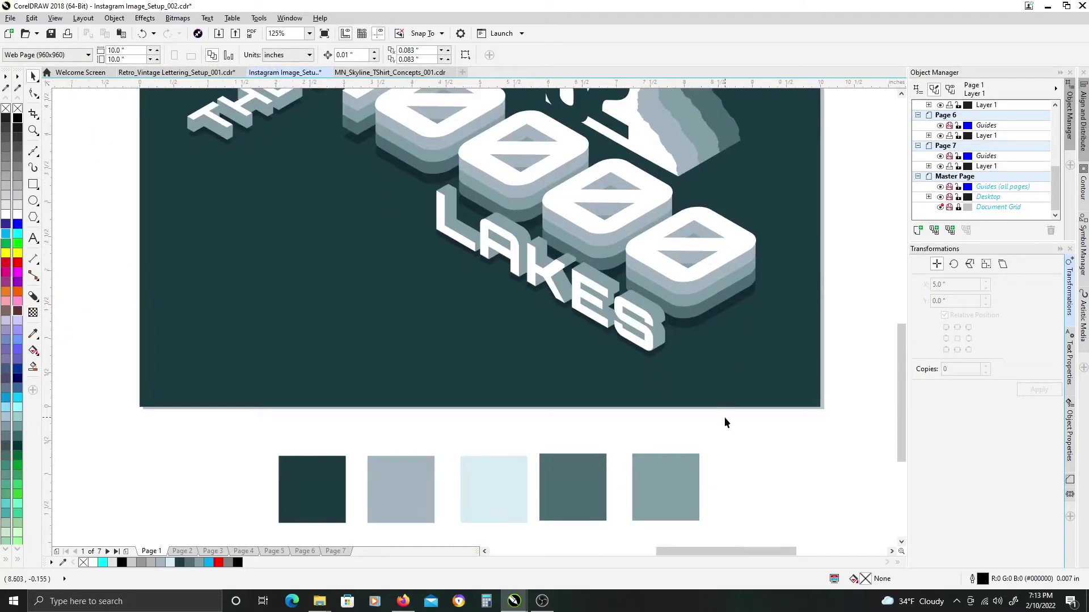
Place a mirrored copy of the red parallelogram guide along the lower right edge of the last zero's shadow.
left_click_drag(613, 354, 406, 172)
scroll(556, 265, "down", 1)
left_click_drag(659, 251, 602, 325)
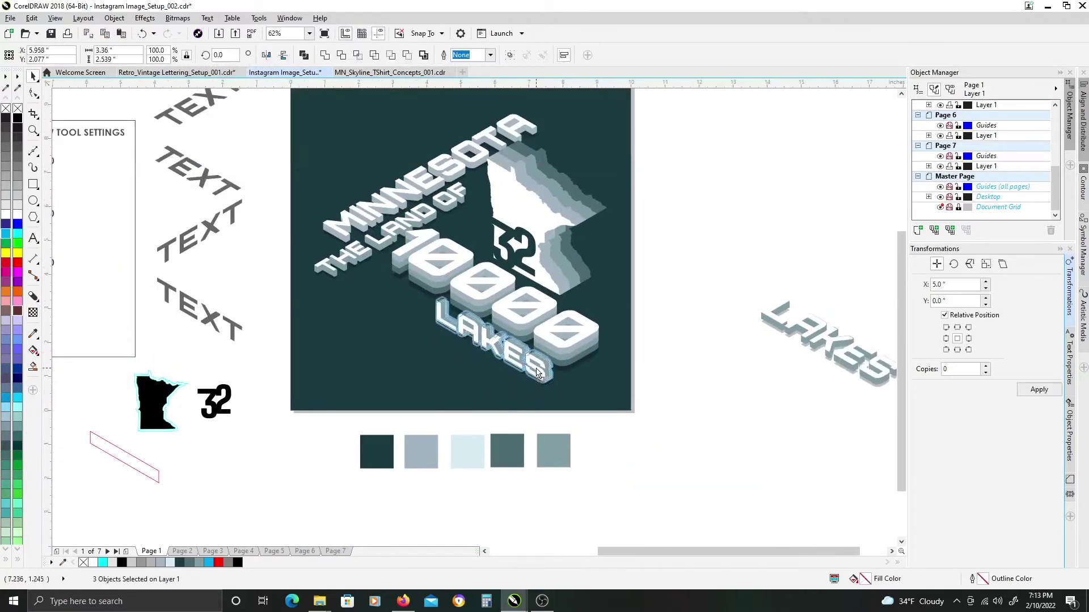
key("shift+F9")
left_click_drag(201, 348, 259, 370)
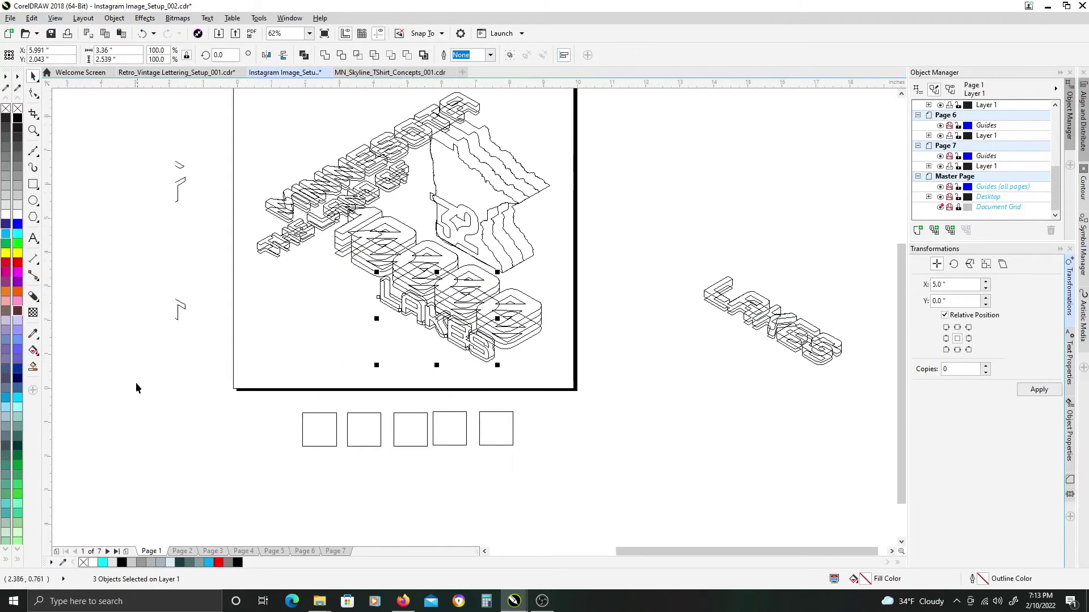
left_click(475, 365)
scroll(475, 365, "up", 4)
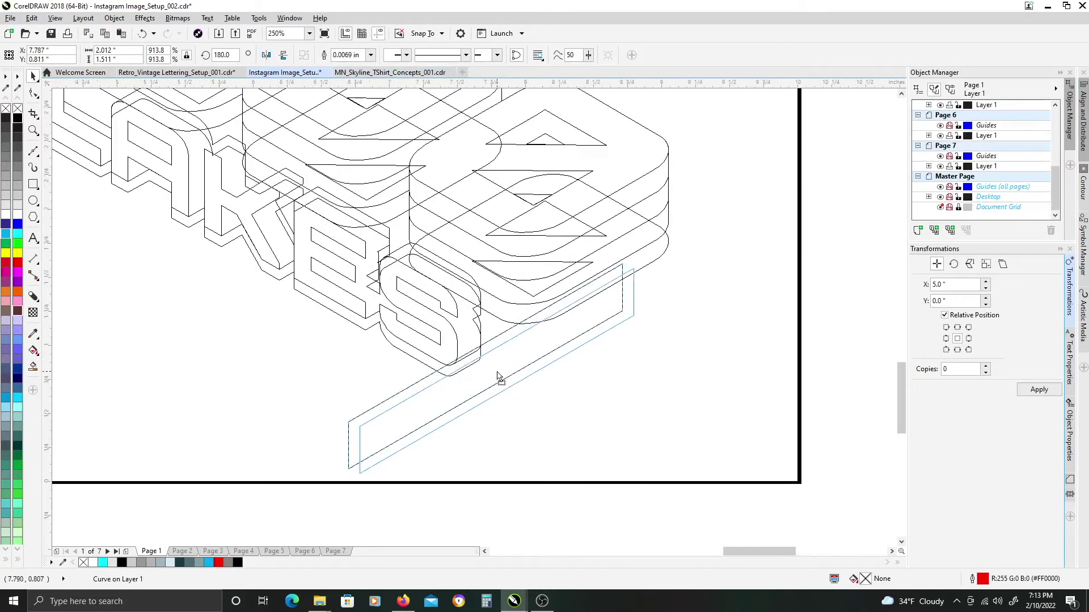
scroll(475, 364, "down", 2)
Move LAKES and its shadows so the lower corner of the S shadow meets the red guide.
key("shift+F9")
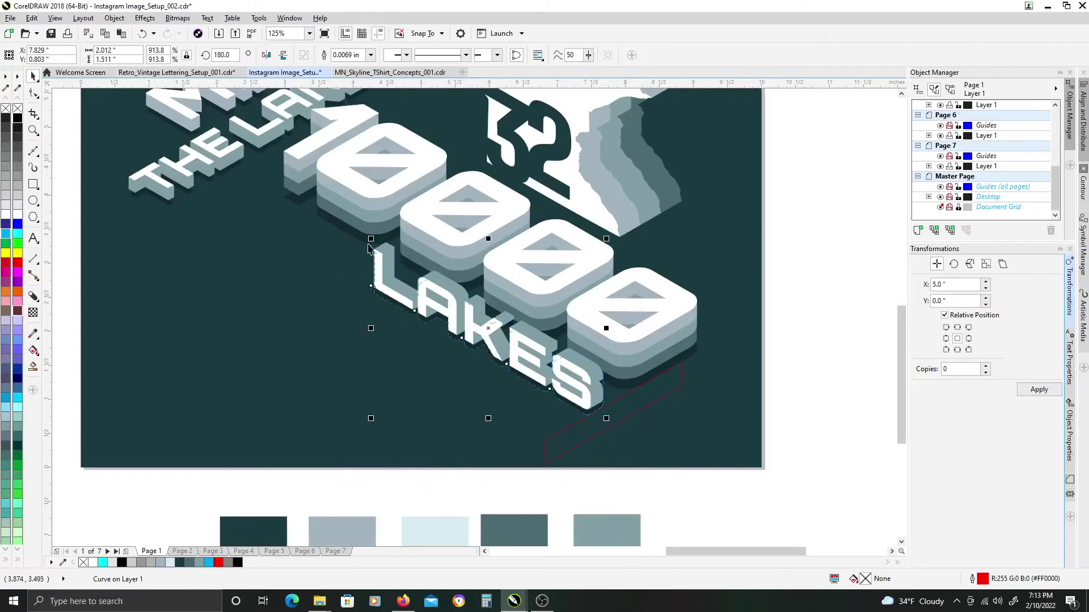
scroll(510, 357, "up", 2)
key("ctrl+k")
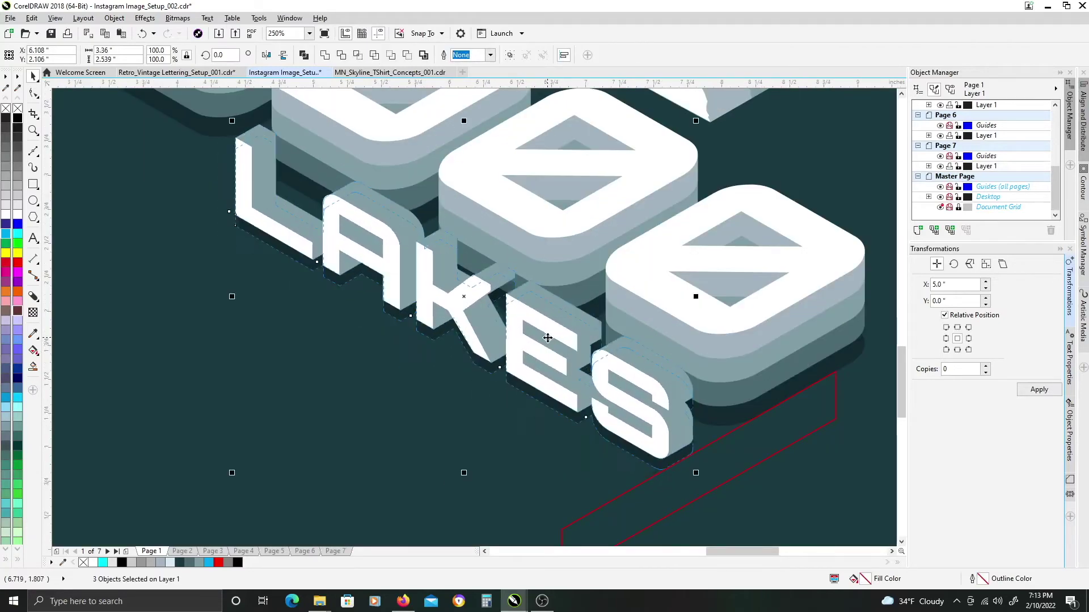
left_click_drag(547, 338, 542, 344)
scroll(624, 416, "up", 2)
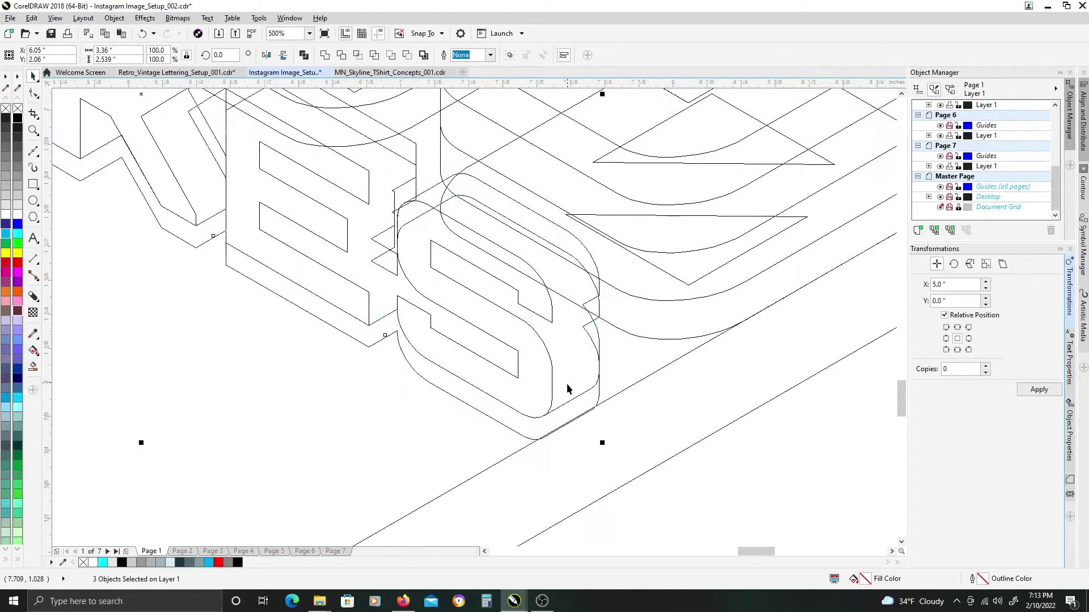
scroll(537, 382, "down", 4)
Move the mirrored red guide off the artwork to below the page, beside the color swatches.
left_click(778, 366)
left_click_drag(778, 366, 634, 376)
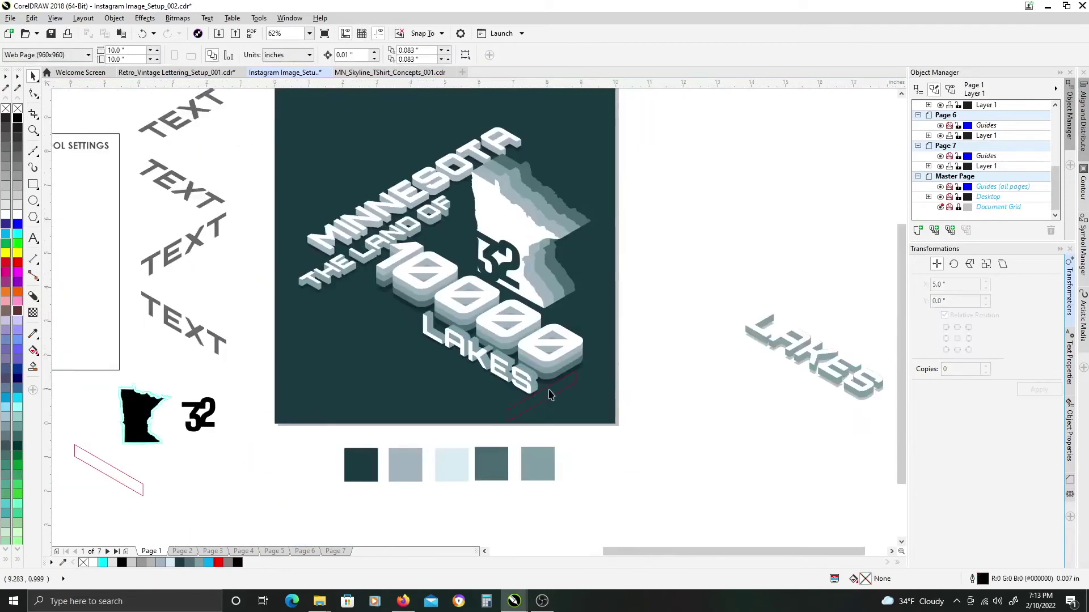
left_click(555, 395)
left_click_drag(558, 395, 610, 479)
left_click_drag(625, 307, 637, 379)
left_click(675, 284)
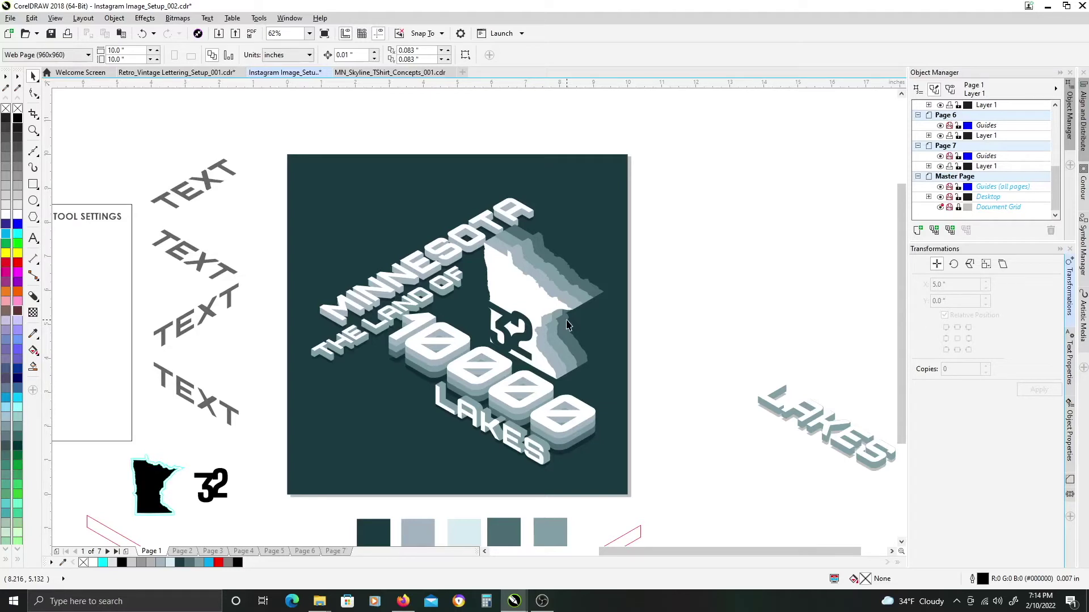
Duplicate page 1 together with its contents.
left_click_drag(637, 389, 641, 479)
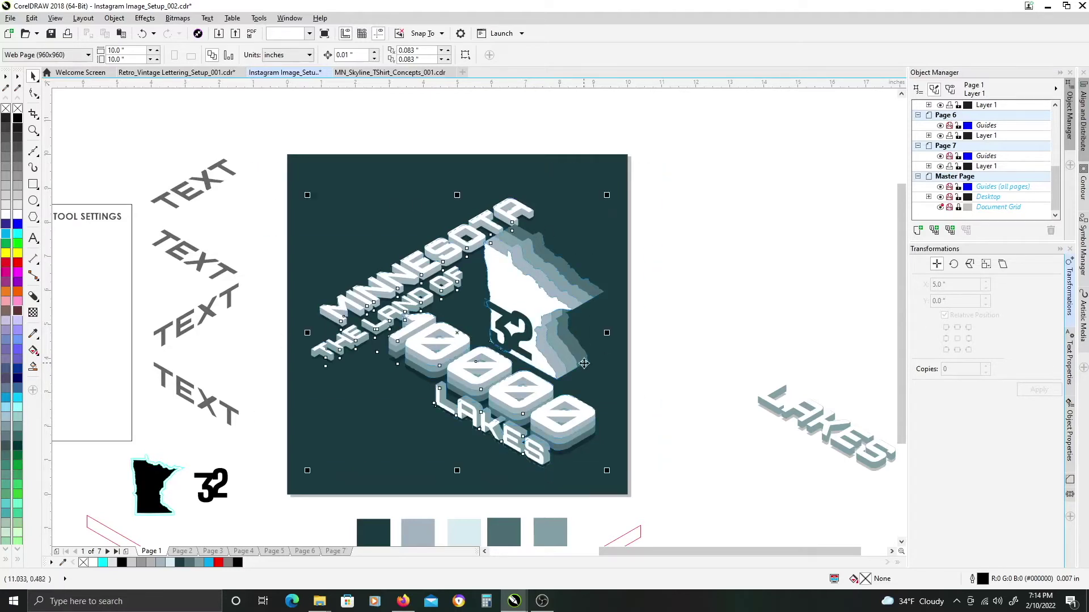
right_click(151, 552)
left_click(193, 522)
left_click(538, 327)
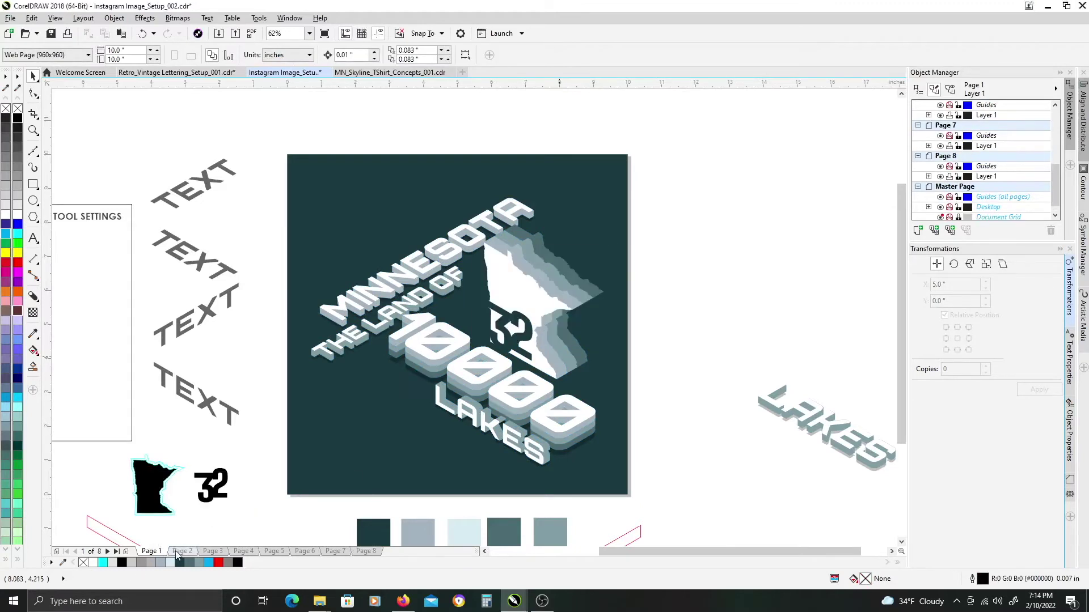
Delete the new LAKES lettering and its shadows from page 1.
left_click_drag(571, 473, 560, 421)
left_click_drag(664, 448, 417, 324)
key("Delete")
Move the original LAKES and its shadows back onto page 1 with a horizontal offset of -5 in.
left_click_drag(606, 306, 794, 434)
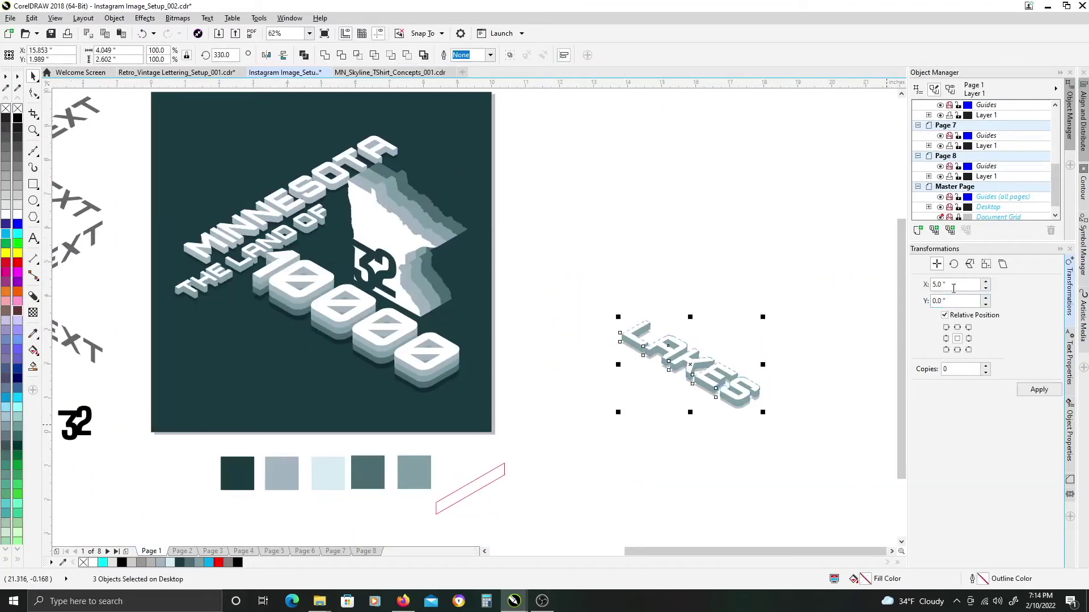
left_click(933, 285)
type("-")
key("Return")
On page 2, scale LAKES and its shadows to 124.2% and nudge them down and left beneath 10000.
key("Page_Down")
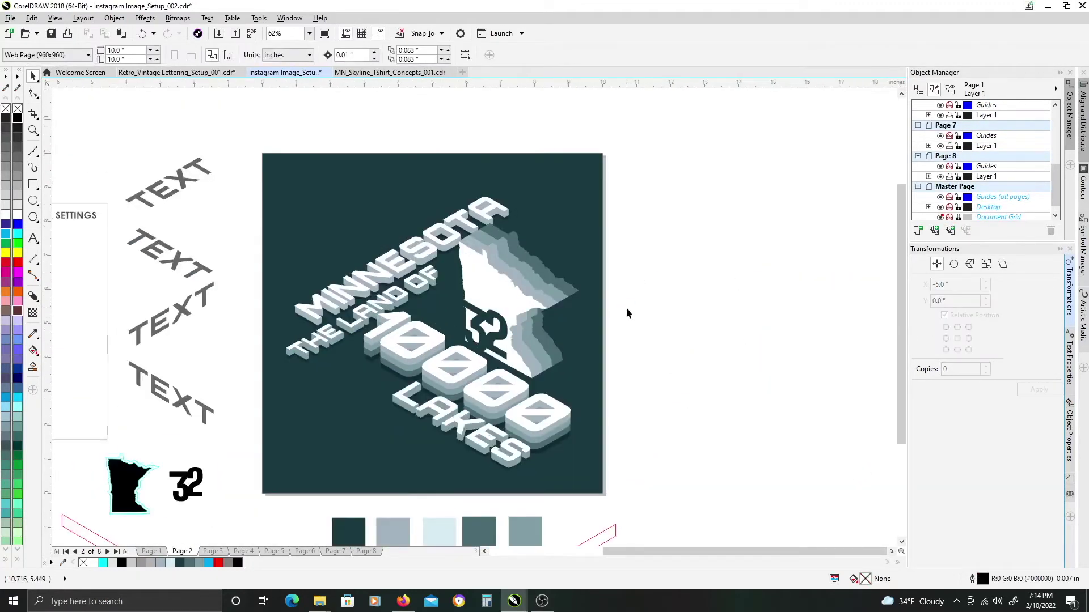
key("Page_Up")
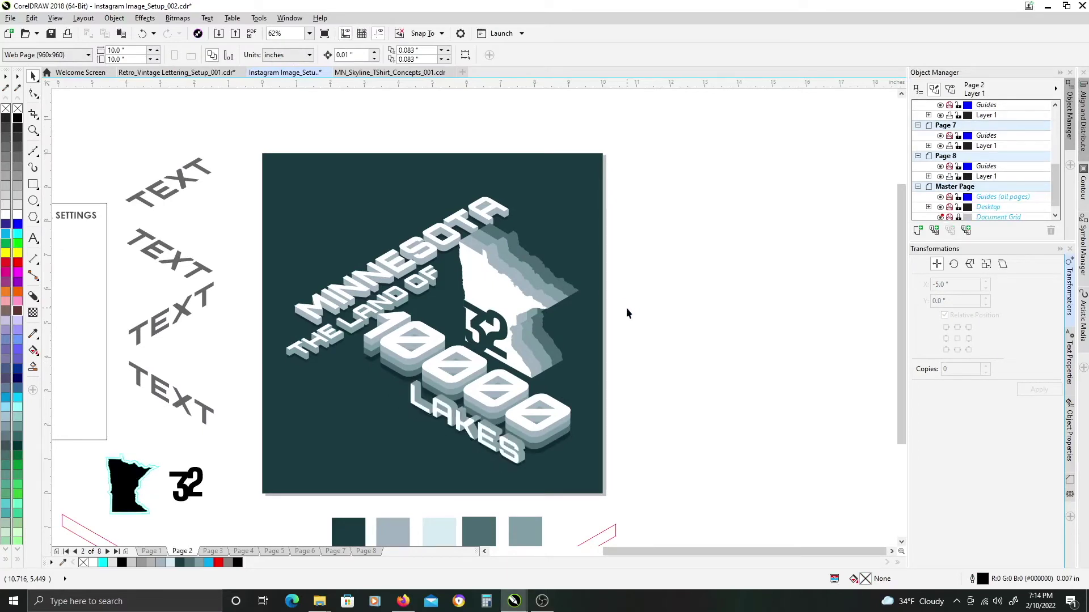
key("Page_Up")
left_click_drag(635, 406, 632, 364)
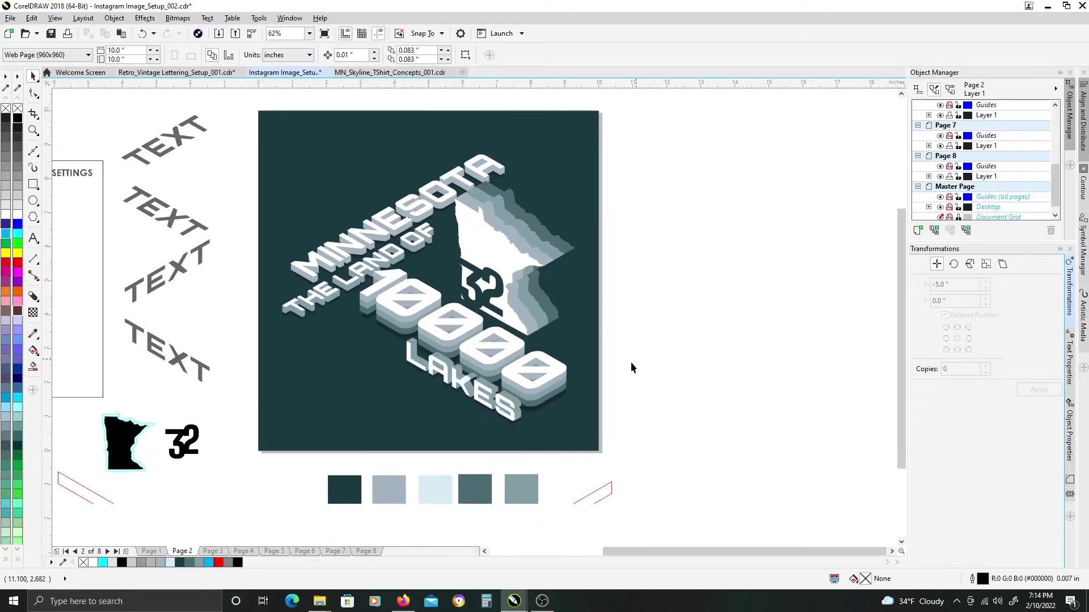
left_click_drag(553, 465, 374, 310)
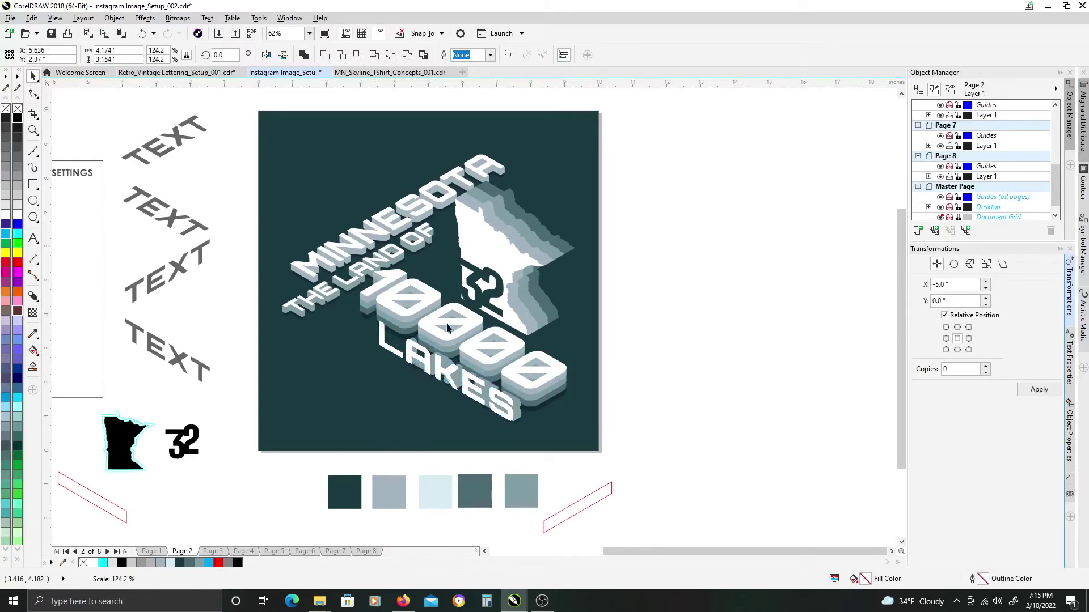
key("Left")
key("Down")
key("Down")
key("Down")
key("Left")
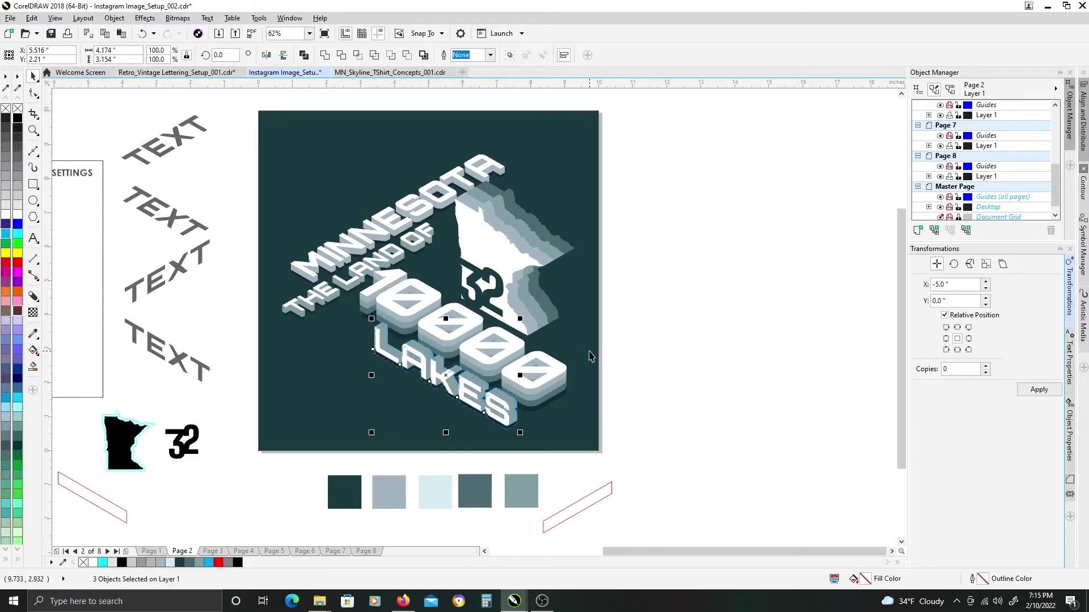
Place a copy of the red guide along the last zero's shadow and shift the page 2 LAKES group to line up with it.
left_click_drag(575, 501, 545, 411)
scroll(533, 420, "up", 3)
key("shift+F9")
left_click(410, 403)
left_click_drag(410, 403, 403, 398)
scroll(455, 434, "down", 2)
key("shift+F9")
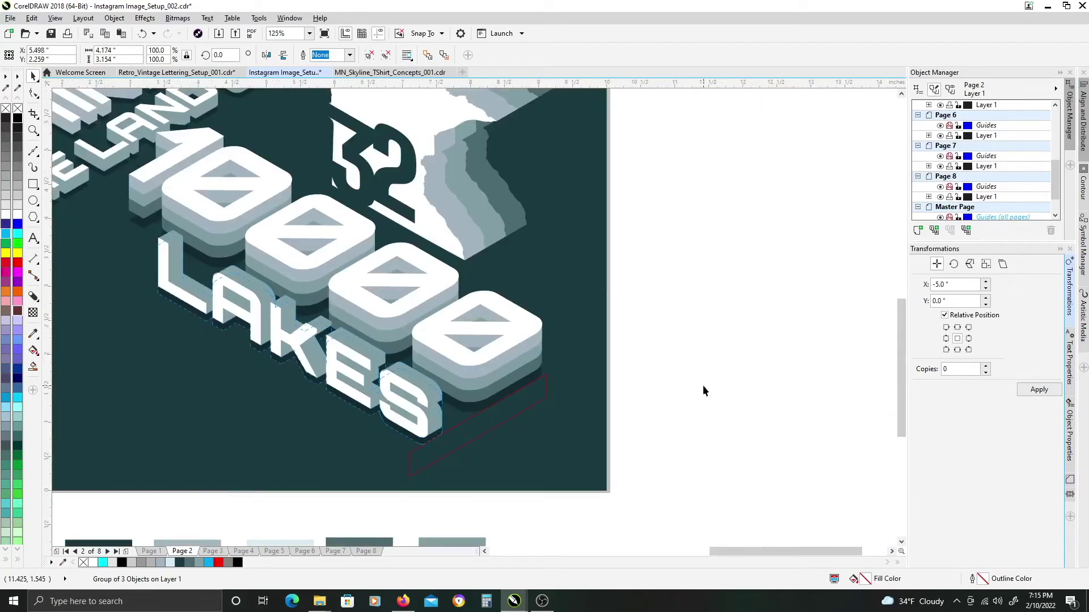
Delete the red guide copy placed beside LAKES on page 2.
left_click(703, 386)
scroll(337, 363, "up", 1)
left_click(266, 388)
scroll(623, 420, "down", 6)
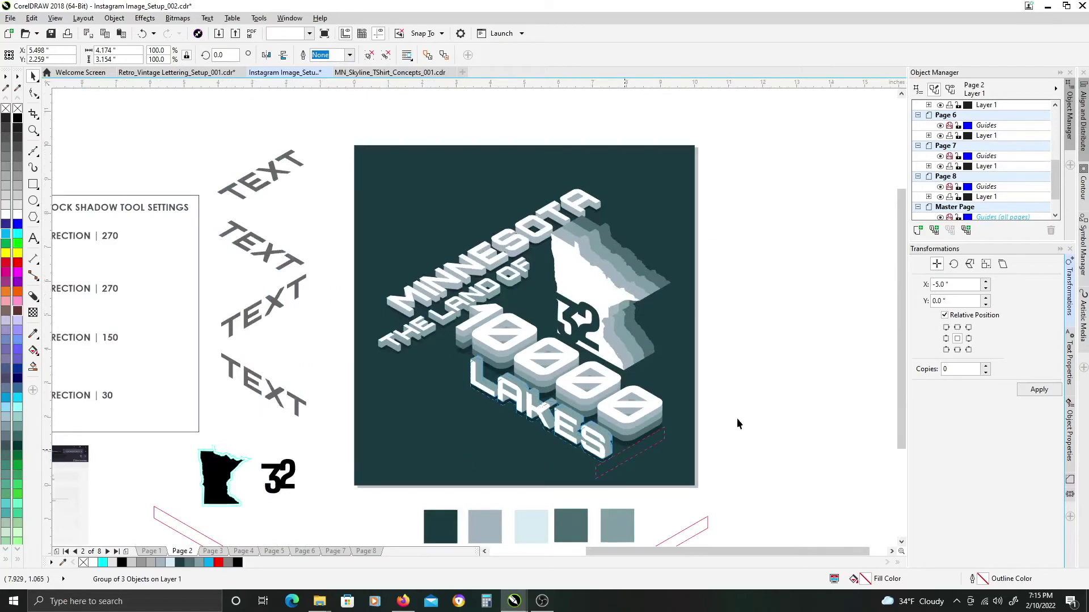
left_click_drag(738, 420, 697, 300)
key("Delete")
left_click_drag(709, 224, 722, 314)
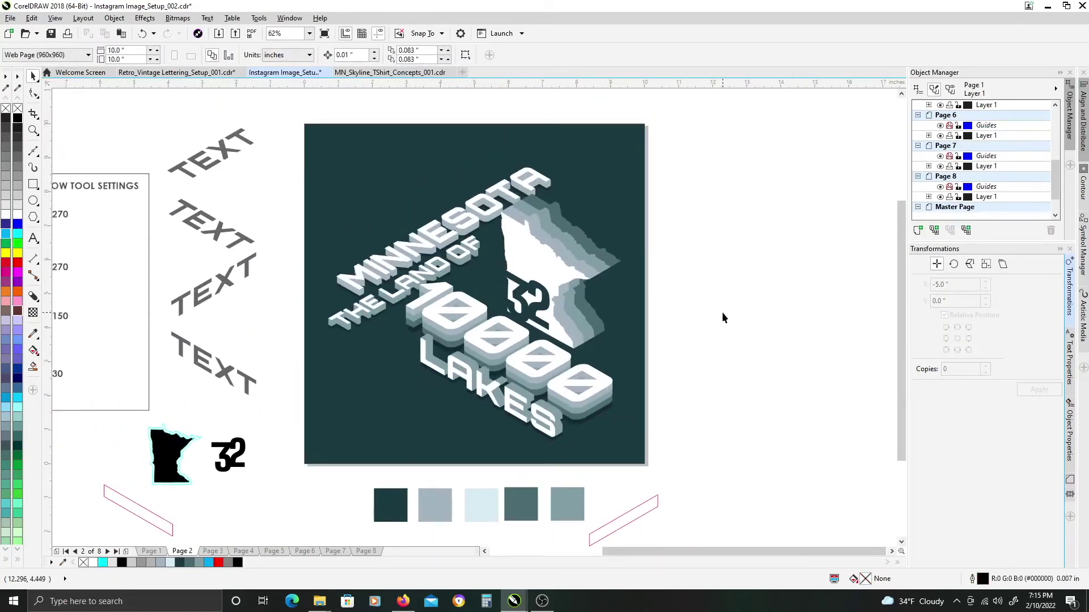
Compare the two LAKES orientations by switching repeatedly between page 1 and page 2.
key("Page_Up")
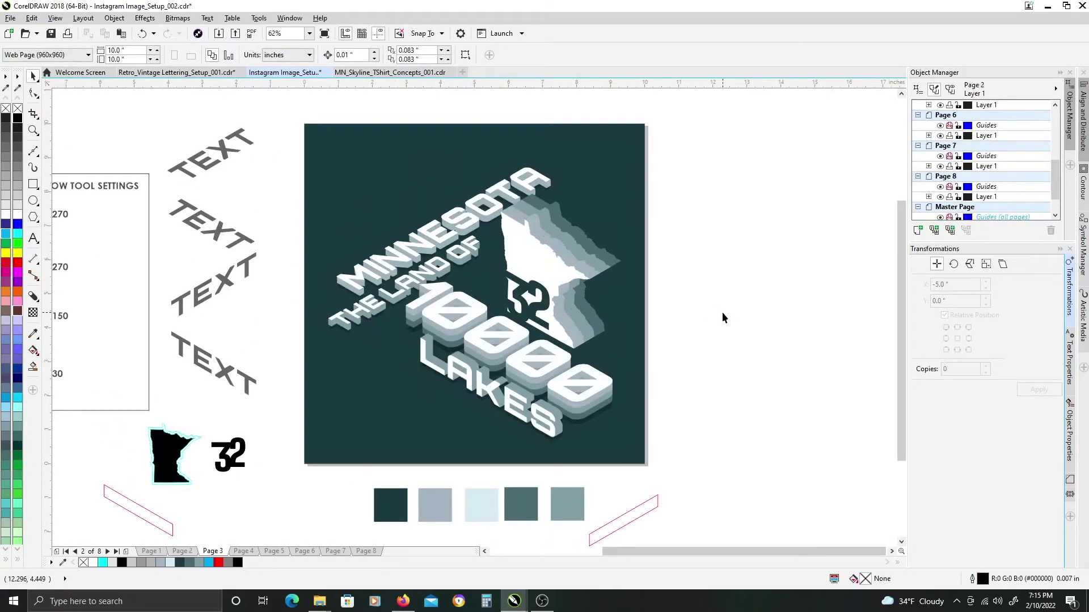
key("Page_Up")
key("Page_Down")
key("Page_Up")
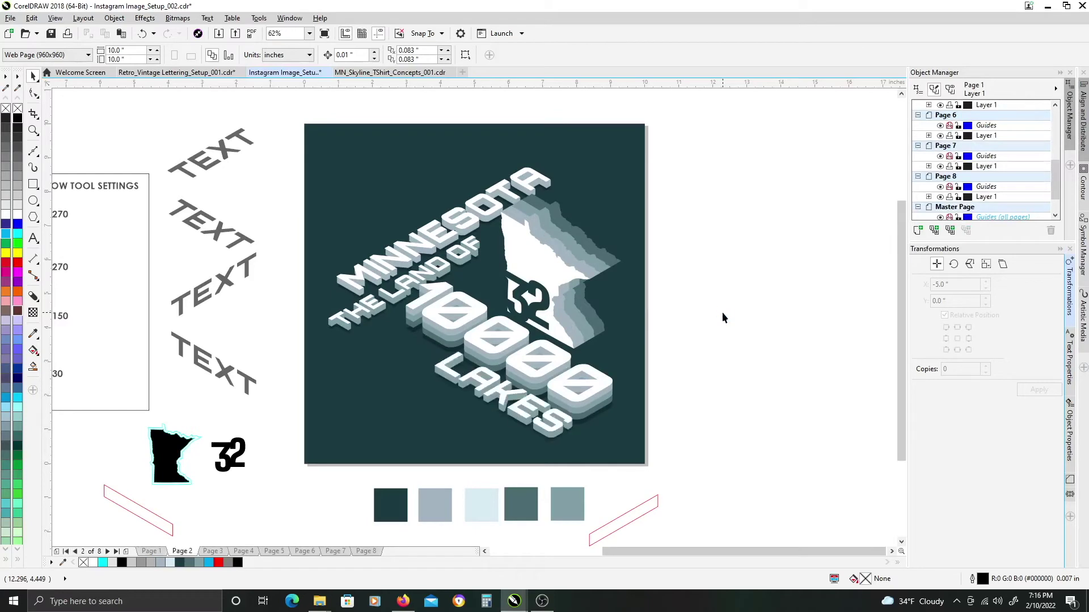
key("Page_Down")
key("Page_Up")
key("Page_Down")
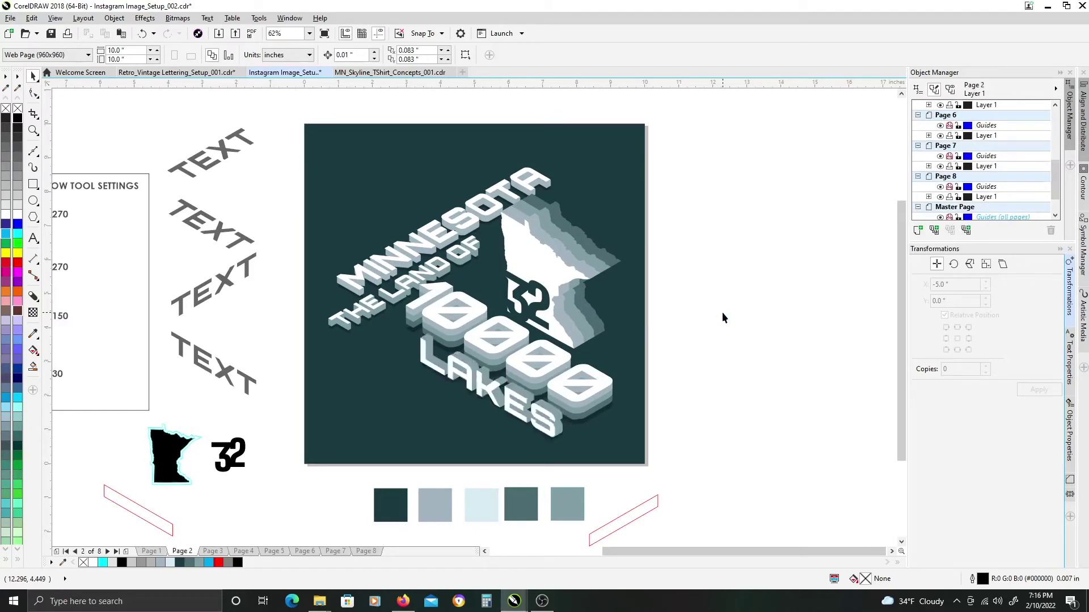
key("Page_Up")
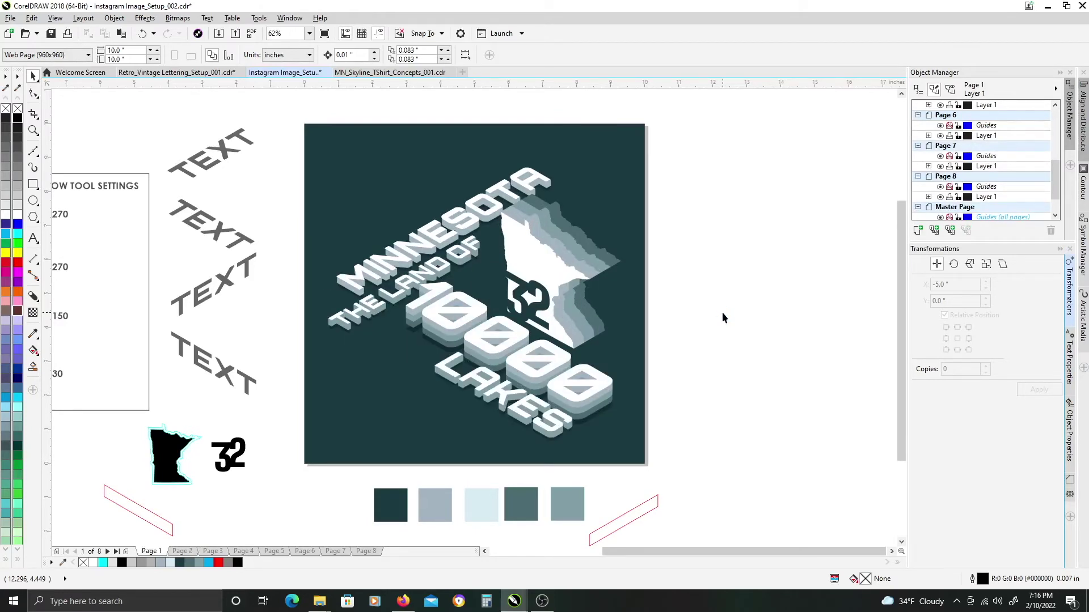
key("Page_Down")
key("Page_Down")
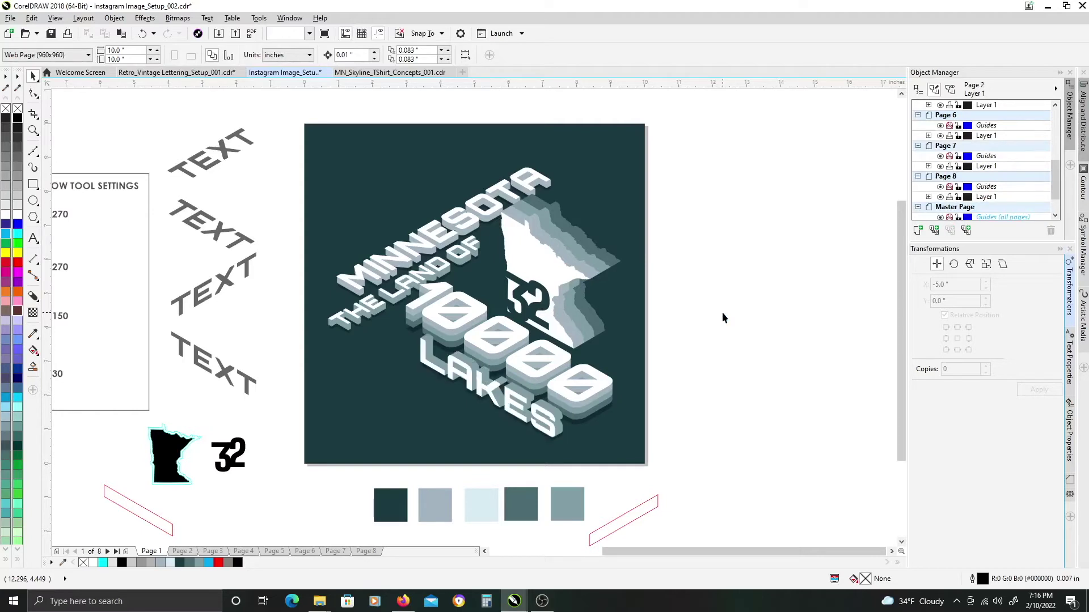
key("Page_Up")
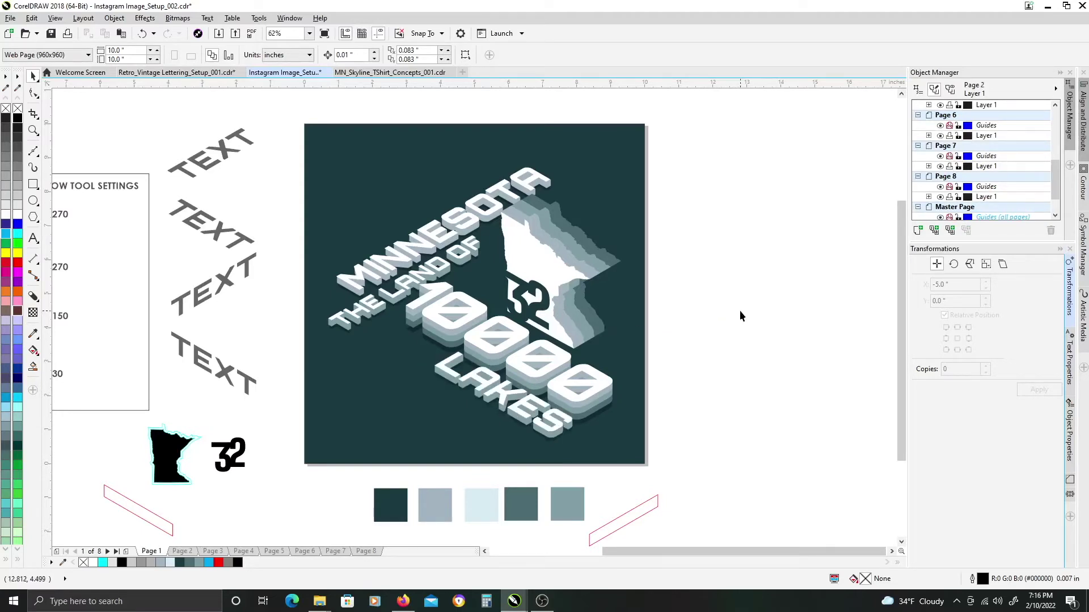
key("Page_Down")
key("Page_Up")
key("Page_Down")
key("Page_Up")
key("Page_Down")
key("Page_Up")
key("Page_Down")
key("Page_Up")
key("Page_Down")
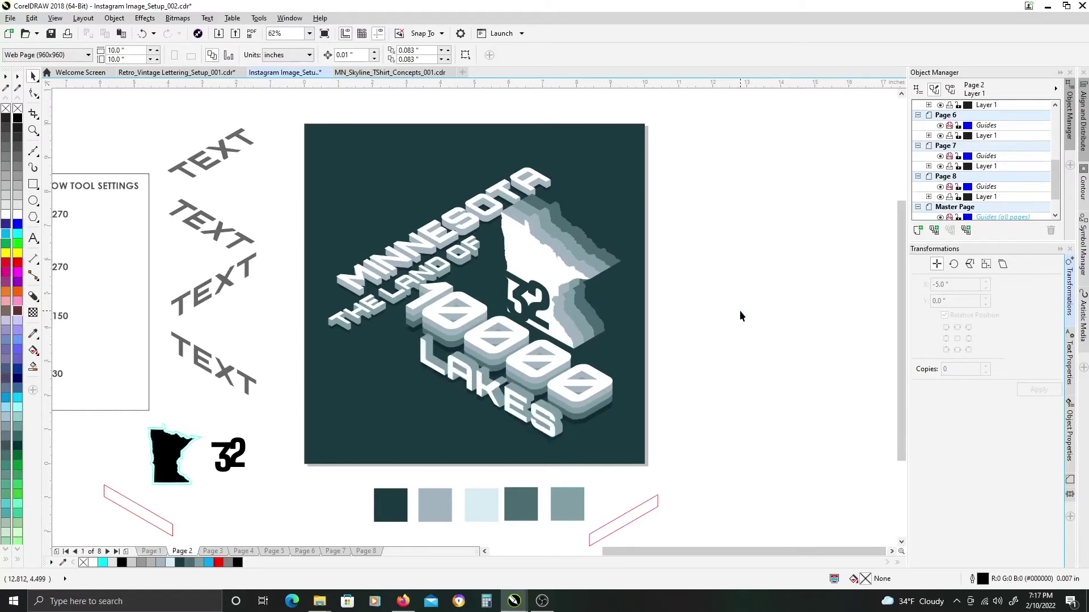
key("Page_Down")
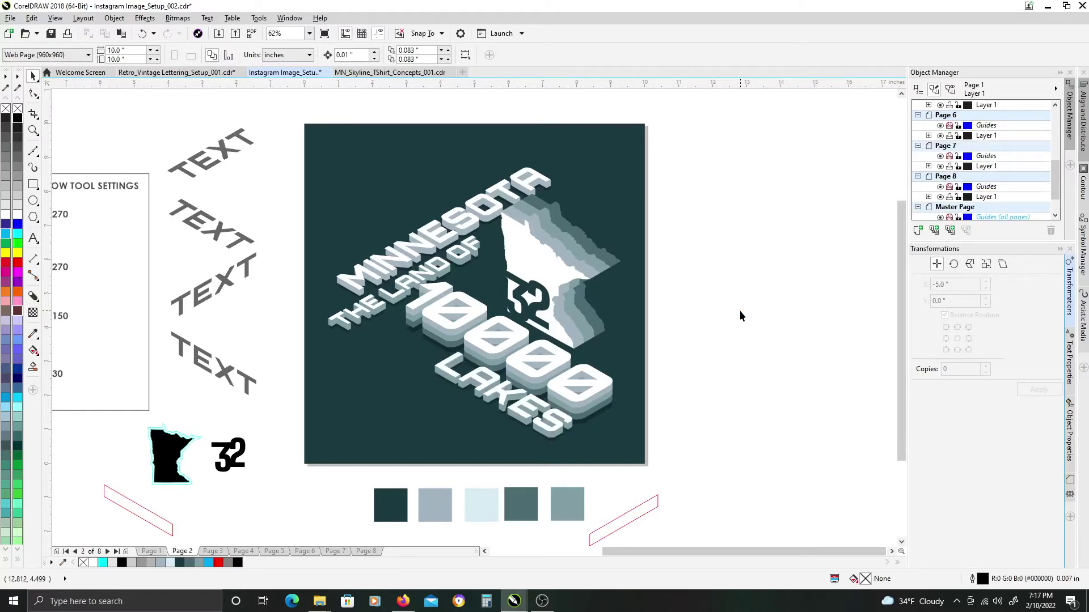
key("Page_Down")
key("Page_Up")
scroll(564, 334, "up", 1)
scroll(583, 249, "up", 1)
left_click(612, 342)
key("F5")
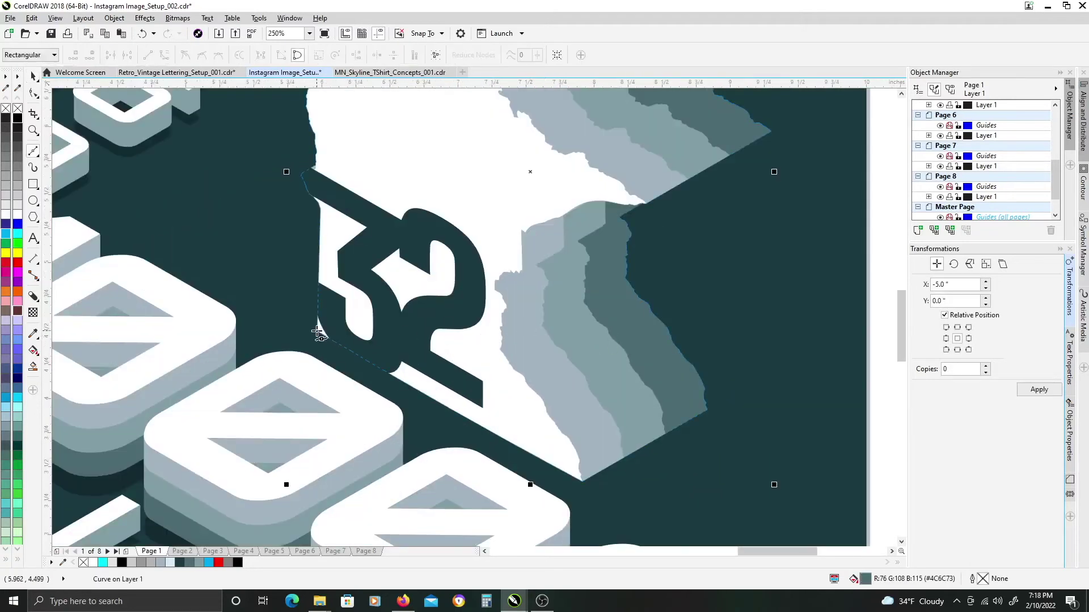
left_click(584, 480)
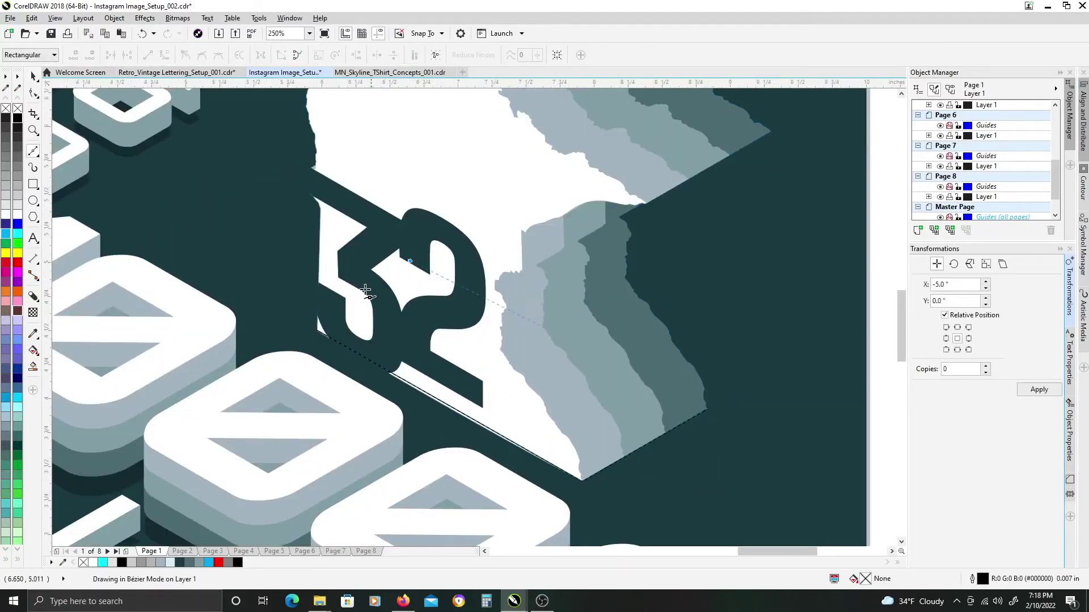
key("space")
scroll(580, 394, "down", 2)
key("Delete")
left_click_drag(580, 393, 657, 260)
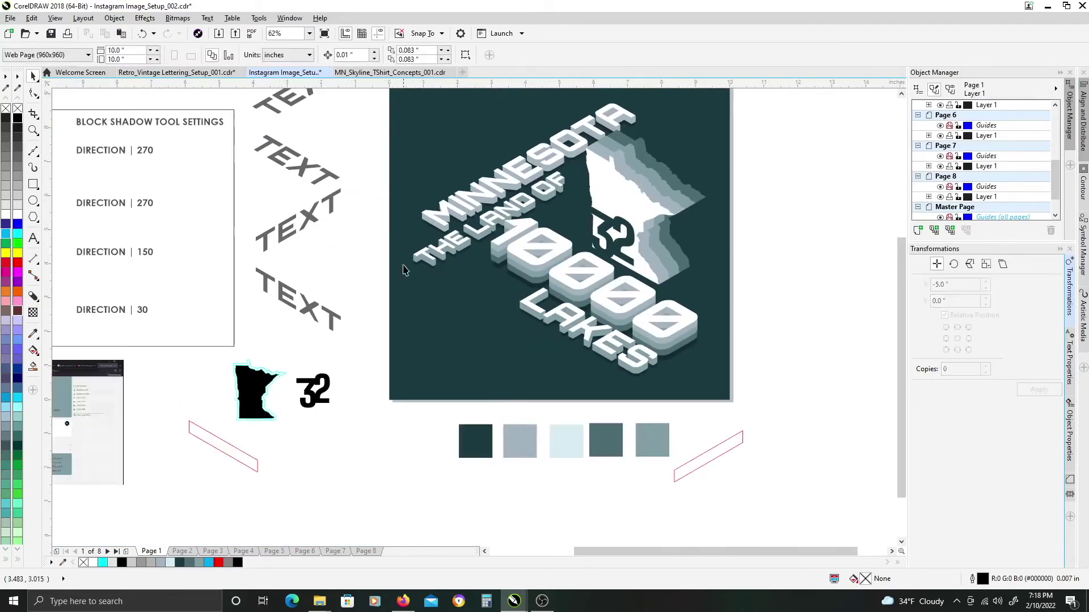
Draw a cyan-filled rectangle about 2.63 by 0.88 inches over the state's lower part and skew it horizontally by -30 degrees.
left_click_drag(334, 343, 427, 382)
key("F6")
key("space")
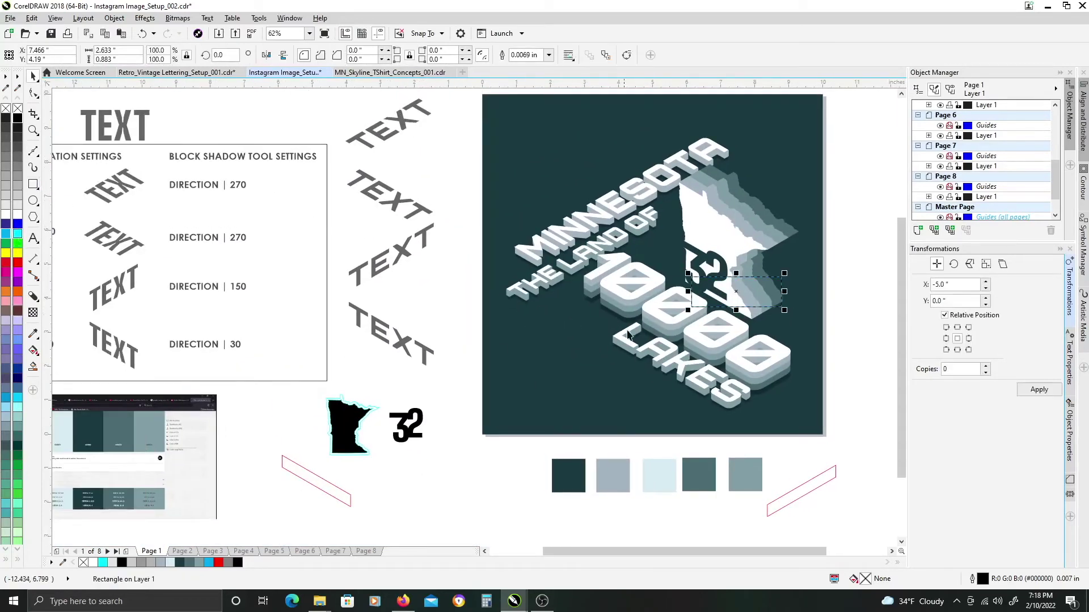
left_click(16, 234)
left_click_drag(583, 359, 669, 371)
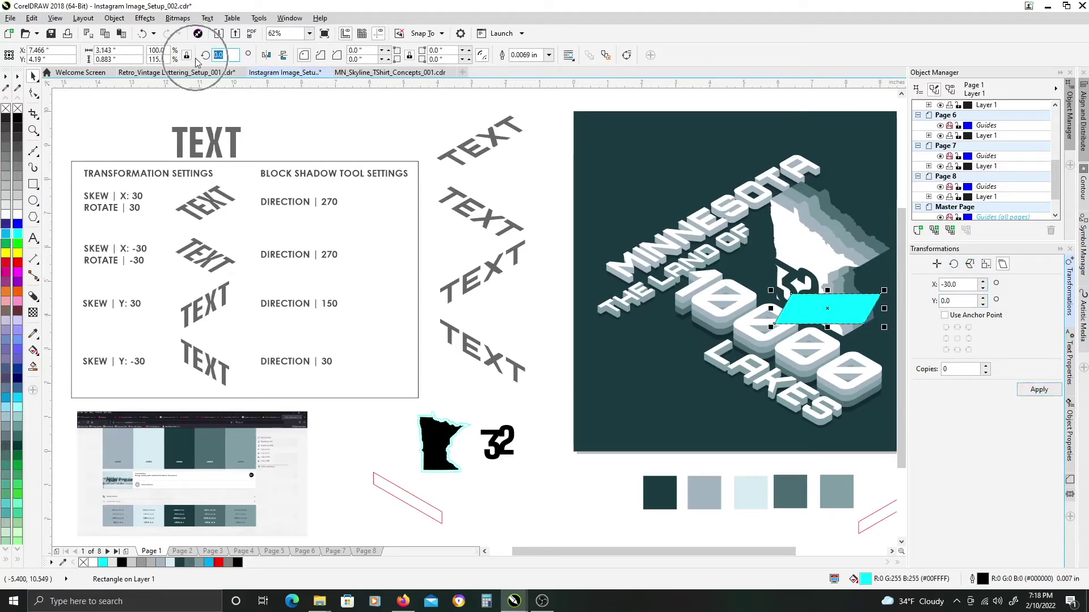
Rotate the skewed cyan shape by -30 degrees.
type("30")
key("Return")
key("ctrl+z")
type("-30")
key("Return")
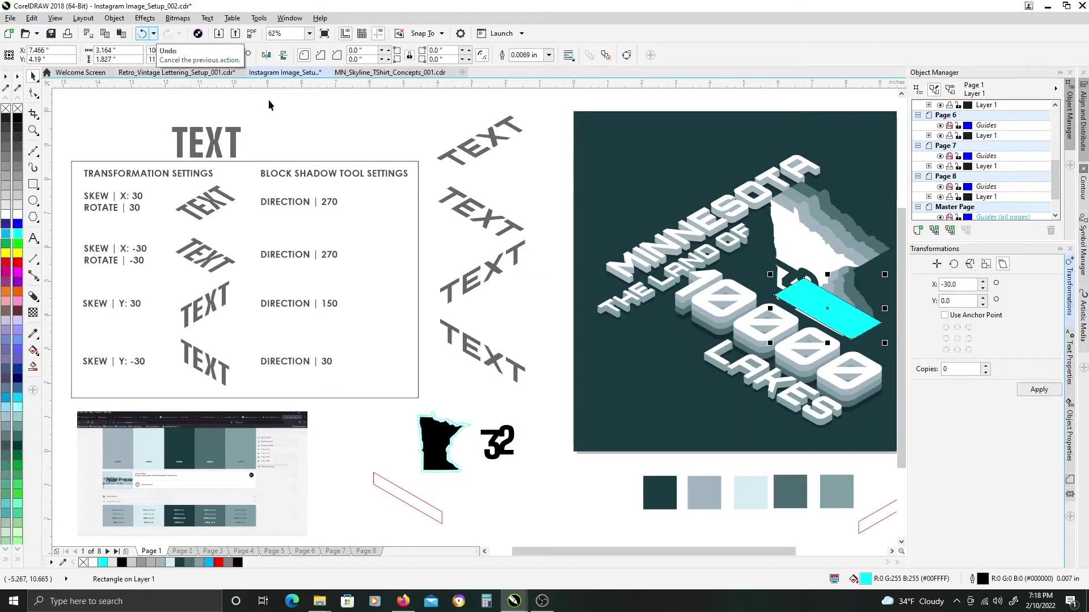
Fit the cyan parallelogram to the state's lower edge and shadow corner at about 3.26 by 1.88 inches, and remove its fill.
scroll(743, 279, "up", 2)
left_click_drag(817, 292, 190, 248)
left_click_drag(524, 343, 484, 326)
left_click_drag(650, 209, 663, 202)
left_click_drag(509, 333, 507, 333)
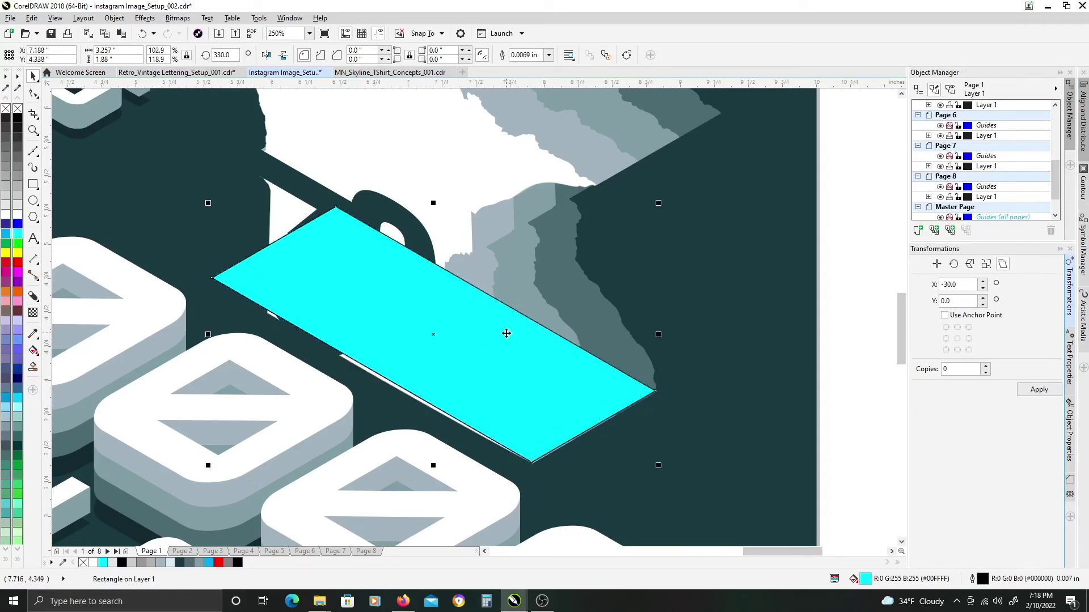
left_click(18, 108)
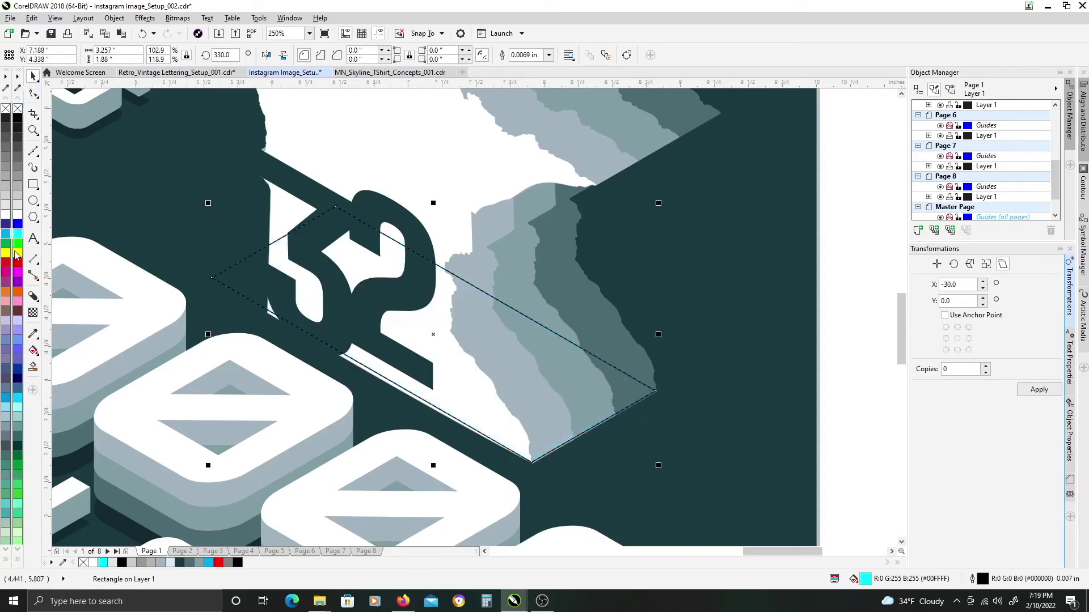
Outline the parallelogram in red and place an enlarged copy of it, about 4.66 by 2.69 inches, beside the state's lower-left edge.
left_click_drag(366, 282, 485, 314)
left_click_drag(552, 367, 357, 265)
right_click(358, 265)
scroll(555, 204, "down", 1)
left_click_drag(569, 168, 662, 136)
scroll(506, 244, "up", 1)
left_click_drag(409, 222, 264, 134)
Trim the base parallelogram with the enlarged copy and delete the copy.
left_click(414, 248, "shift")
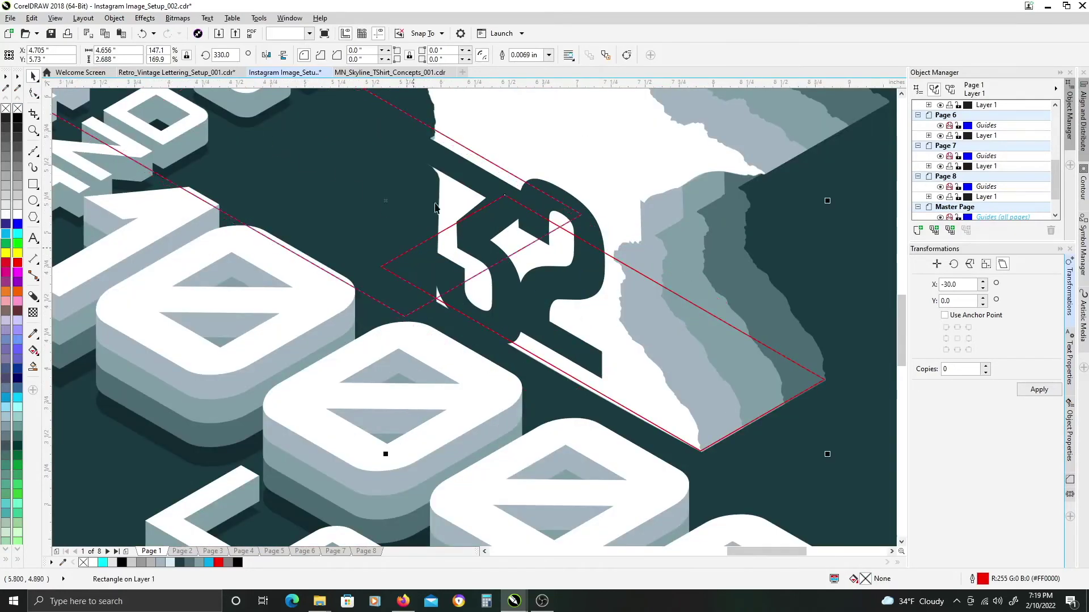
left_click(341, 55)
left_click(442, 295)
key("Delete")
left_click(442, 295)
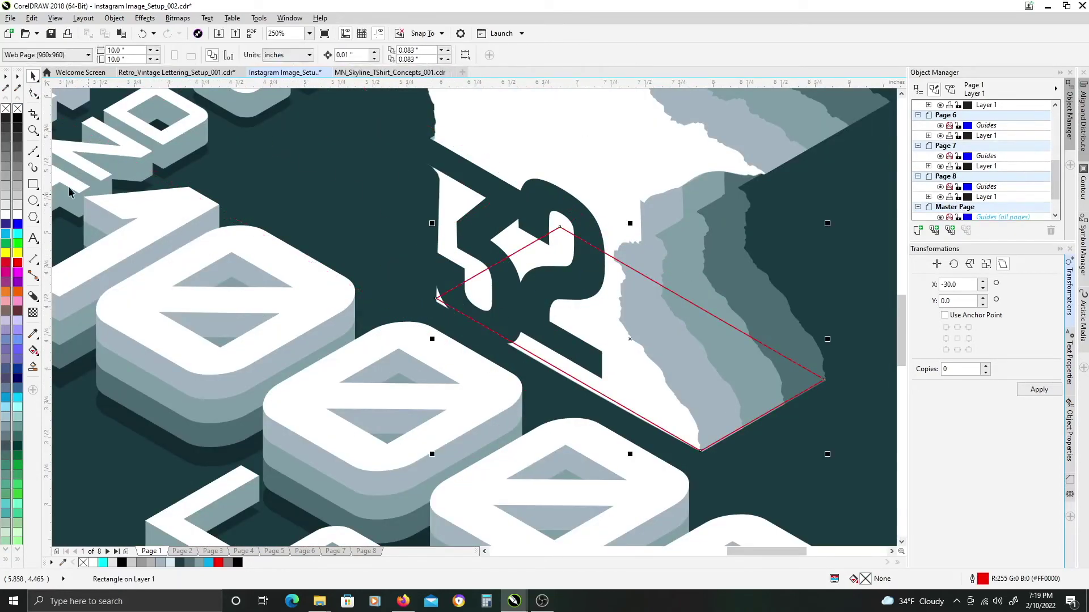
Fill the trimmed parallelogram black without an outline and place it slightly below and behind the state's bottom edge.
left_click(17, 118)
left_click_drag(626, 340, 631, 365)
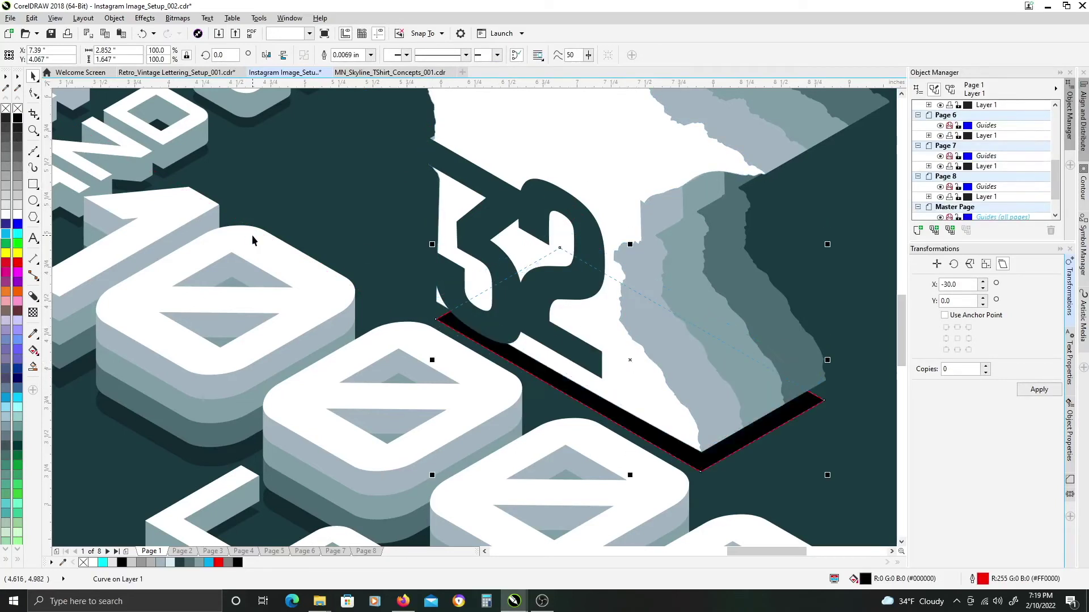
right_click(18, 109)
Apply a uniform transparency of 75 to the black ground shadow beneath the state.
left_click(33, 312)
left_click(26, 55)
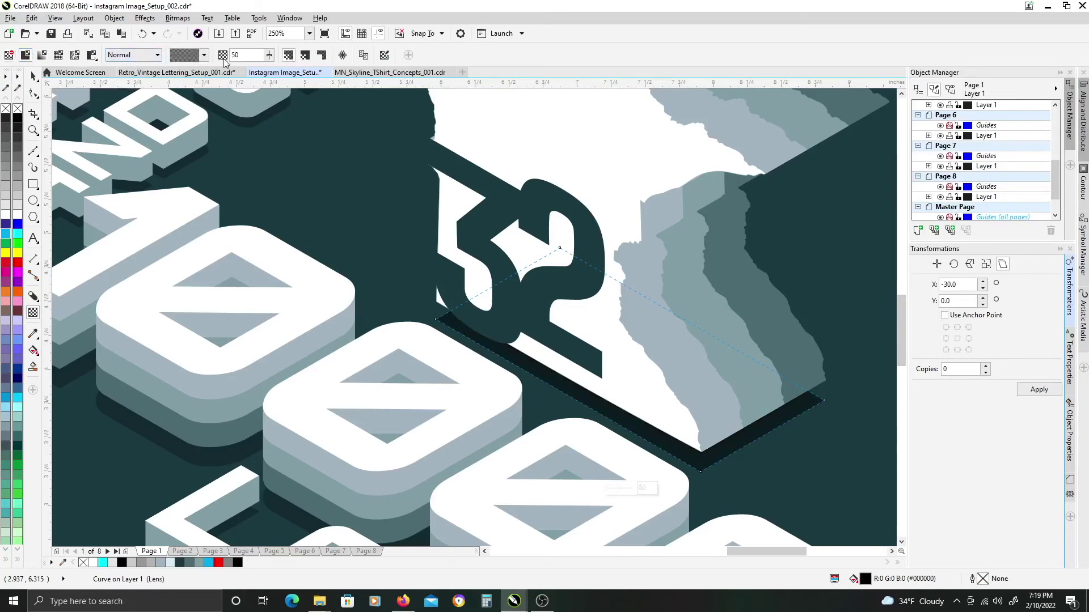
left_click_drag(244, 56, 192, 51)
type("75")
key("Return")
key("space")
scroll(642, 364, "down", 2)
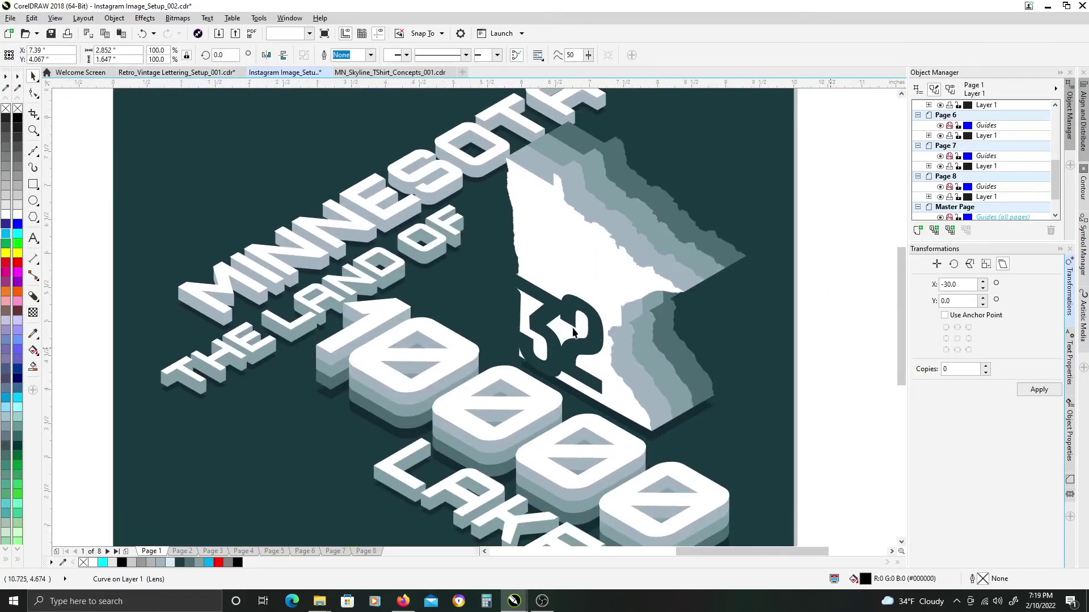
key("Escape")
Intersect the 32 with the white state shape and remove the original 32 so its strokes end at the state's edge.
scroll(593, 369, "up", 2)
left_click(654, 202)
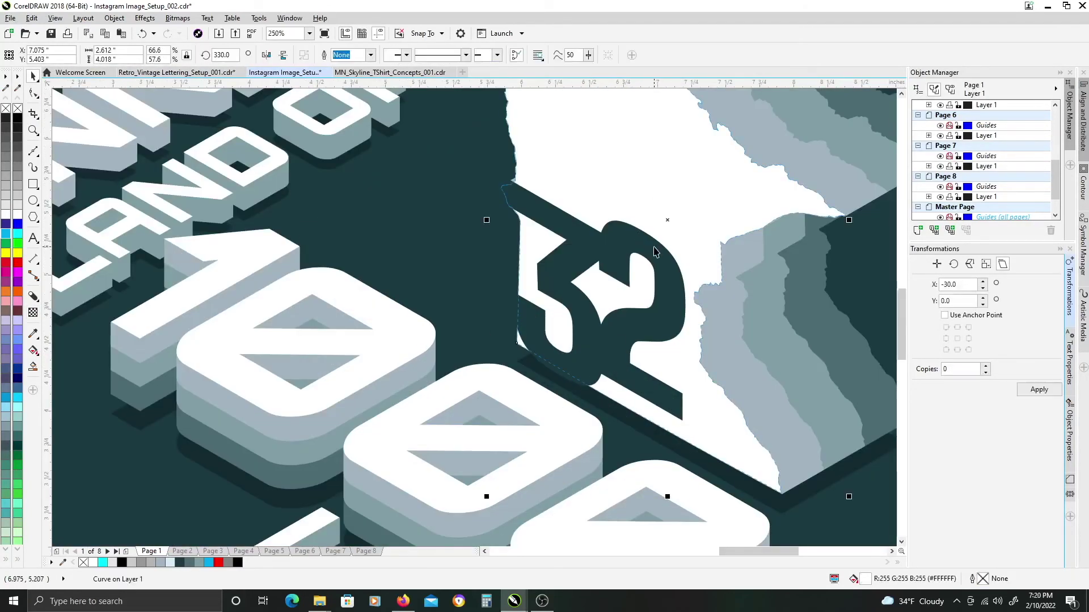
left_click(656, 250, "shift")
left_click(358, 55)
key("Delete")
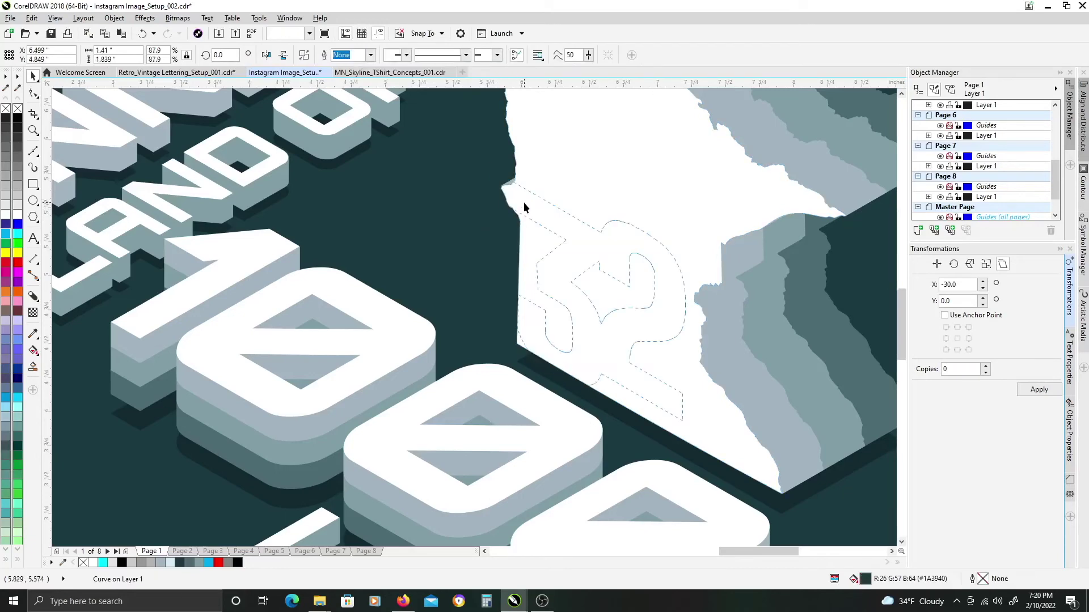
left_click(404, 218)
left_click(369, 260)
left_click(519, 198)
key("space")
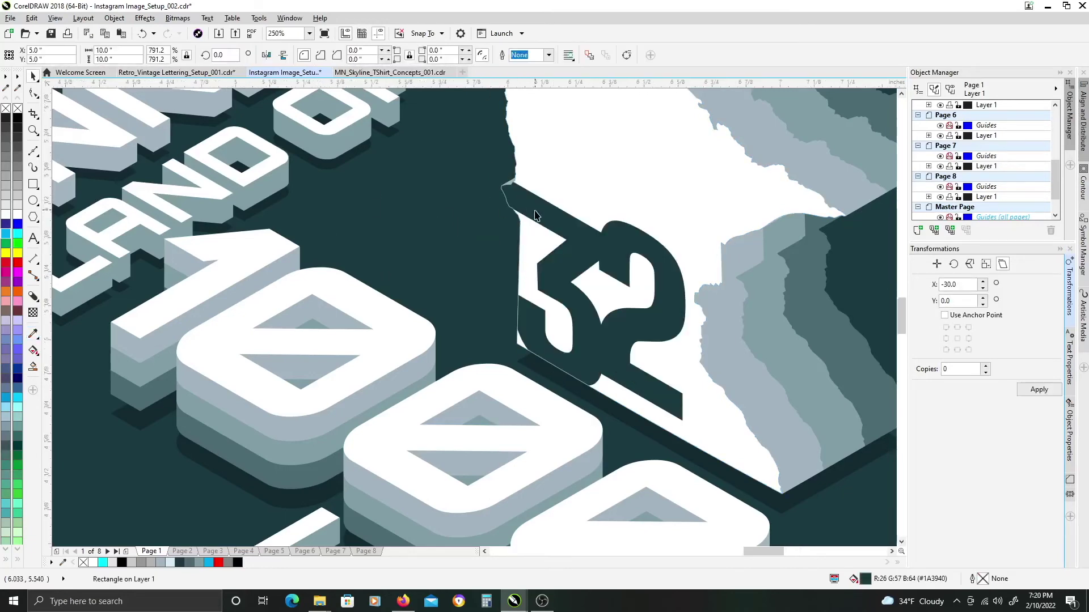
Examine the state's left edge around the 32 and its top corner where the shadow layers meet the white shape.
scroll(535, 215, "up", 2)
scroll(535, 215, "down", 3)
scroll(643, 218, "down", 2)
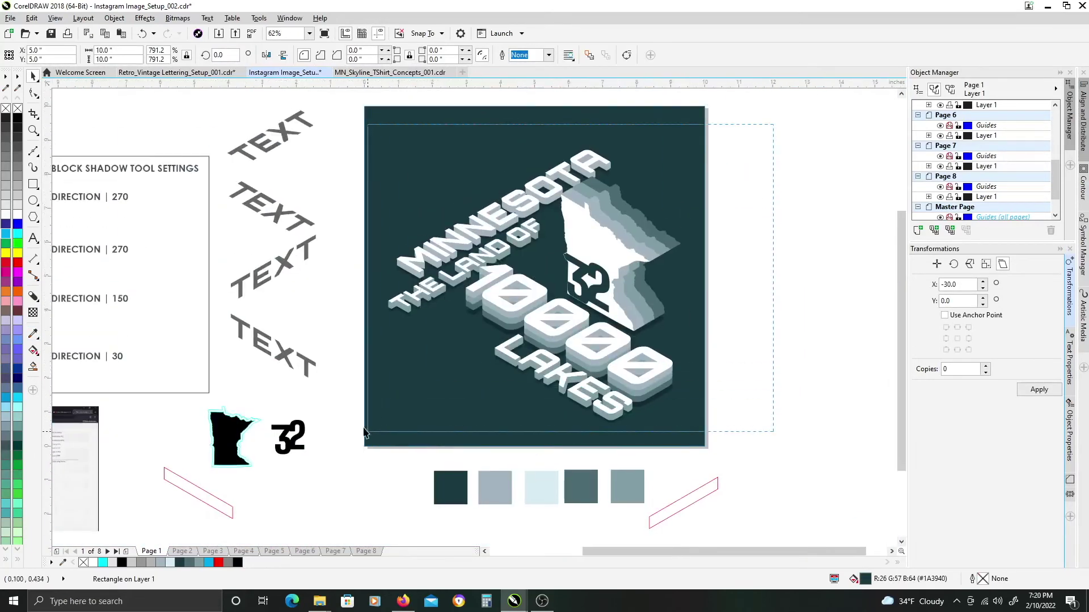
left_click_drag(363, 428, 364, 428)
key("Escape")
scroll(591, 266, "up", 2)
left_click(481, 221)
scroll(479, 217, "up", 3)
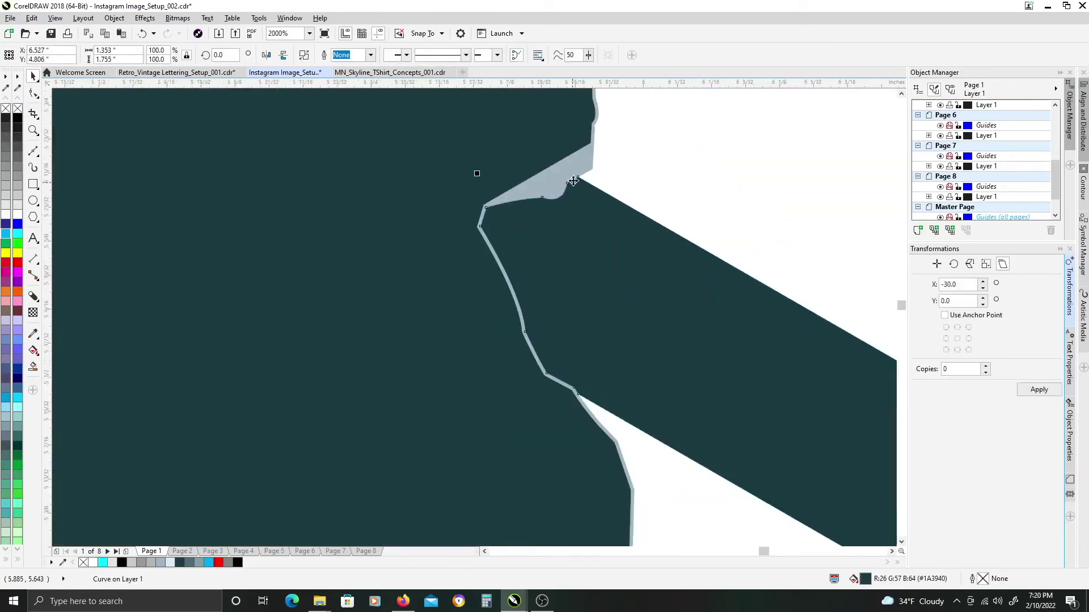
left_click_drag(601, 102, 497, 318)
scroll(499, 320, "down", 2)
left_click_drag(537, 283, 496, 415)
left_click_drag(570, 252, 528, 425)
left_click(403, 200)
scroll(394, 193, "up", 1)
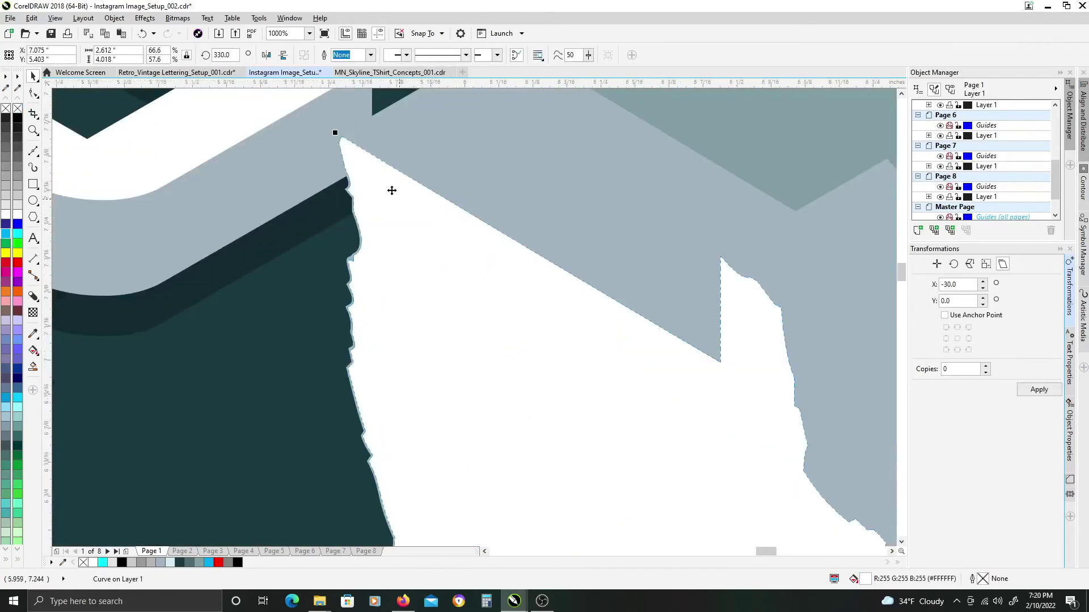
scroll(398, 189, "down", 3)
scroll(749, 317, "down", 1)
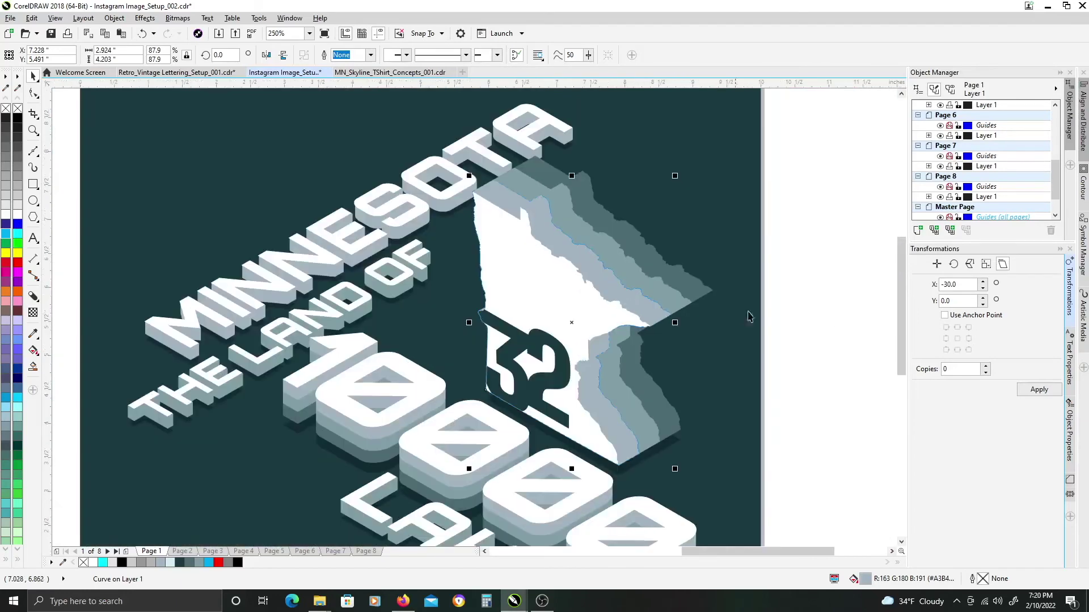
Delete the three layered shadows behind the white state shape.
left_click(749, 315)
left_click(592, 262)
key("Delete")
left_click(585, 233)
key("Delete")
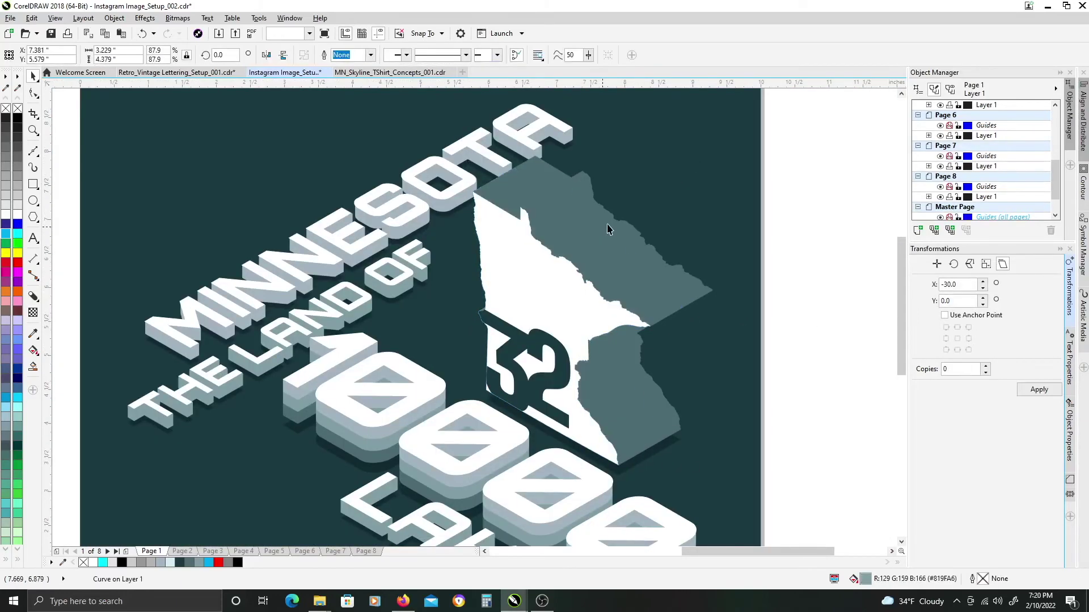
left_click(607, 229)
key("Delete")
Add a block shadow to the white state shape with a depth of 0.4 inches and a direction of 30.
scroll(487, 316, "up", 4)
scroll(440, 295, "down", 3)
scroll(493, 286, "down", 1)
left_click(492, 284)
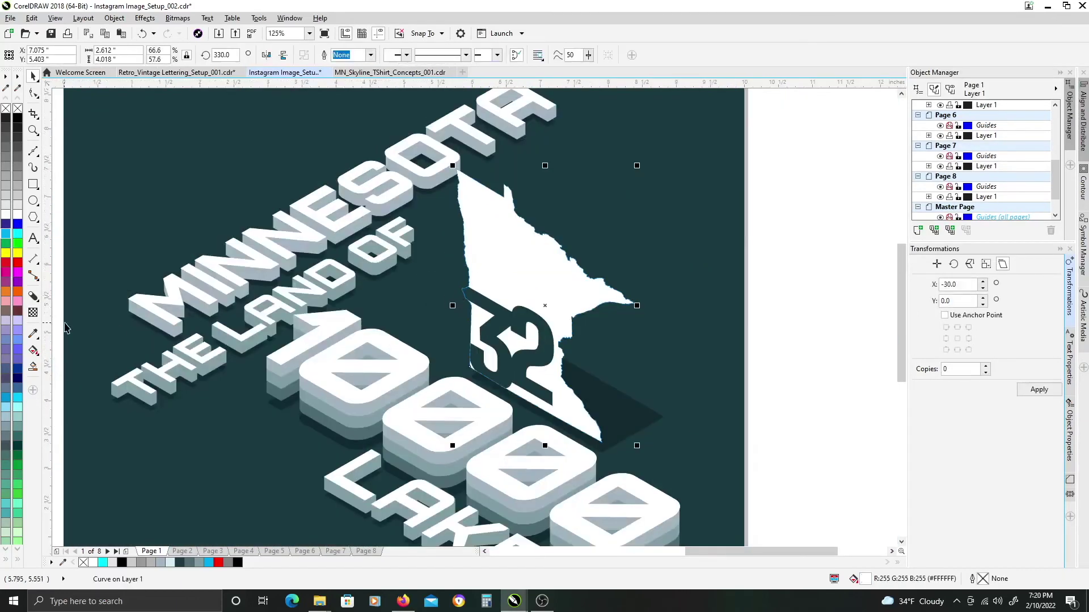
left_click_drag(494, 276, 567, 292)
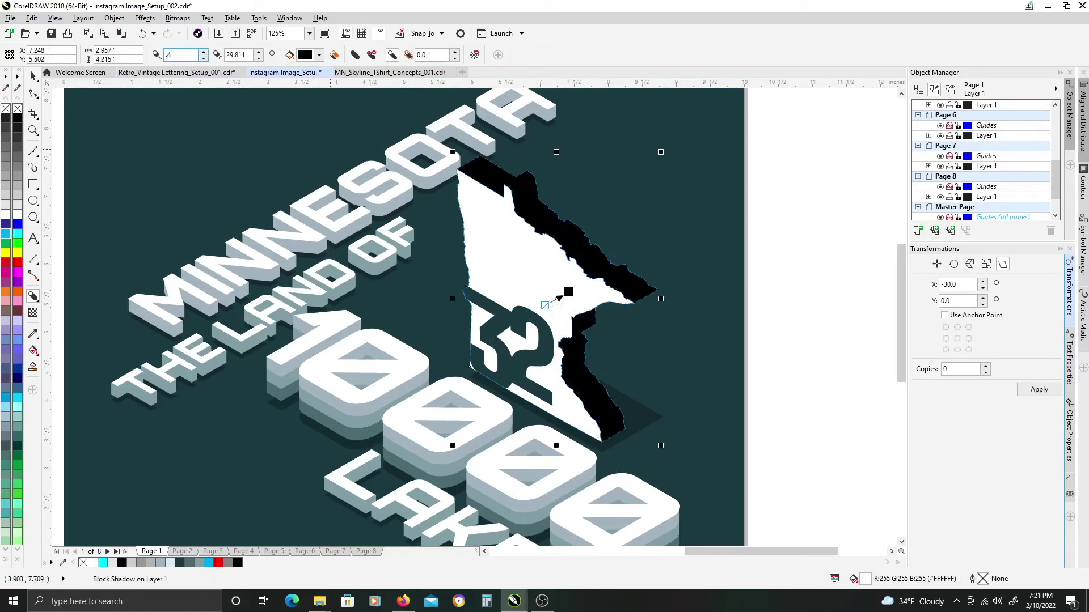
type("30")
key("Return")
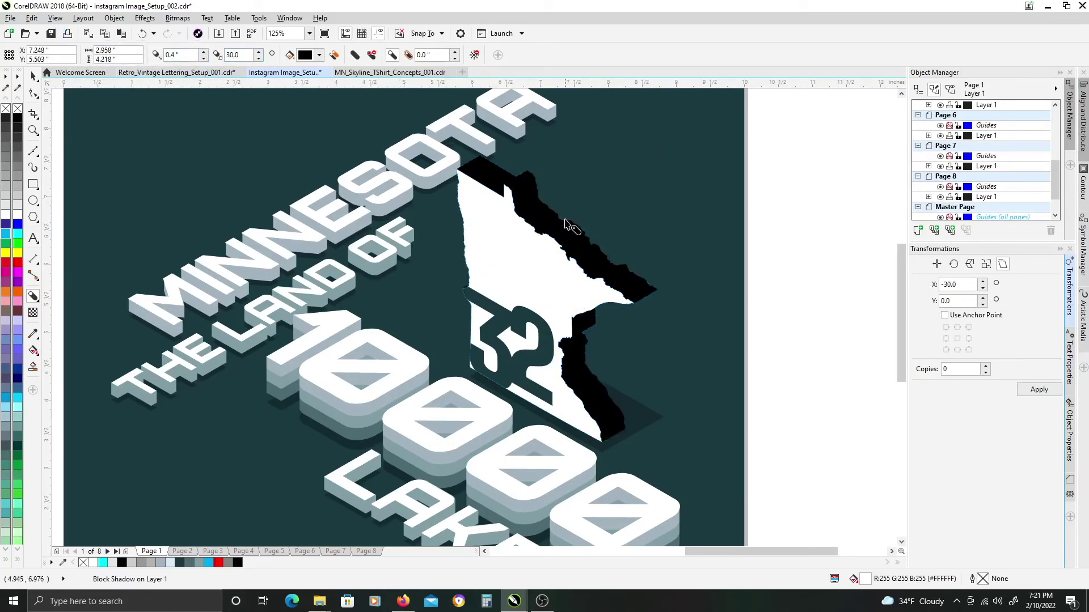
Break the new block shadow apart from the state shape.
key("ctrl+k")
key("space")
left_click(651, 299)
scroll(467, 292, "up", 4)
scroll(463, 290, "down", 4)
scroll(485, 298, "up", 1)
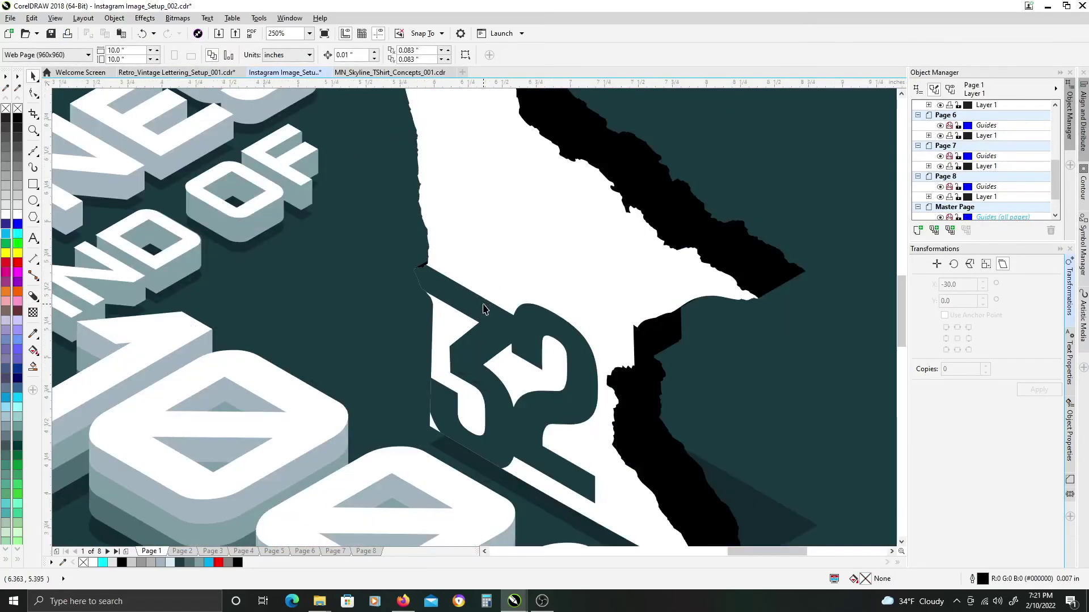
scroll(510, 298, "down", 2)
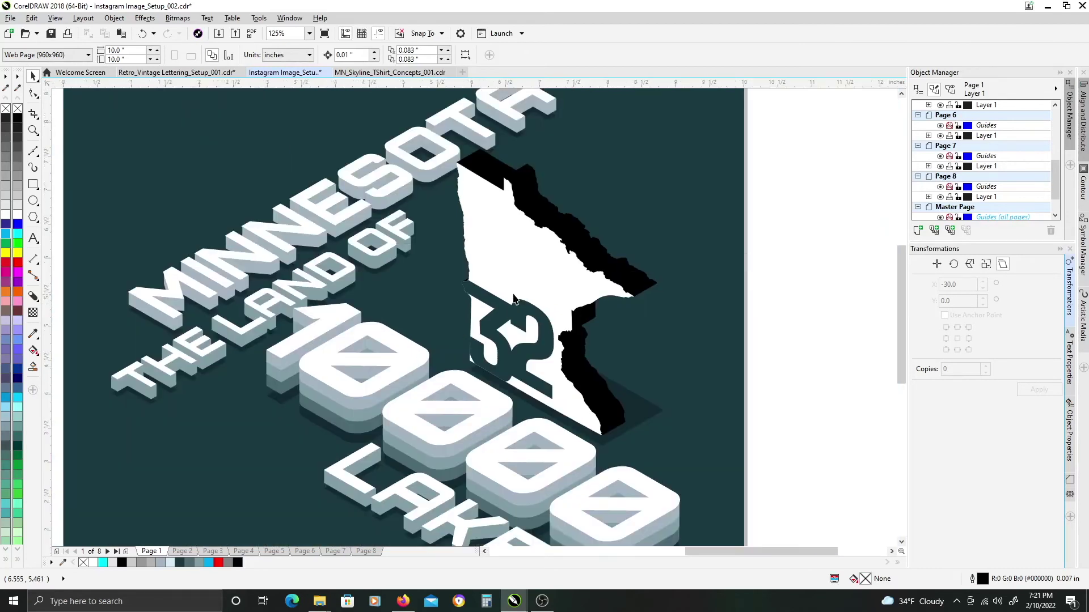
Add a separate second block shadow to the state with depth 0.8 inches and direction 30, and fill it gray (#999999).
key("space")
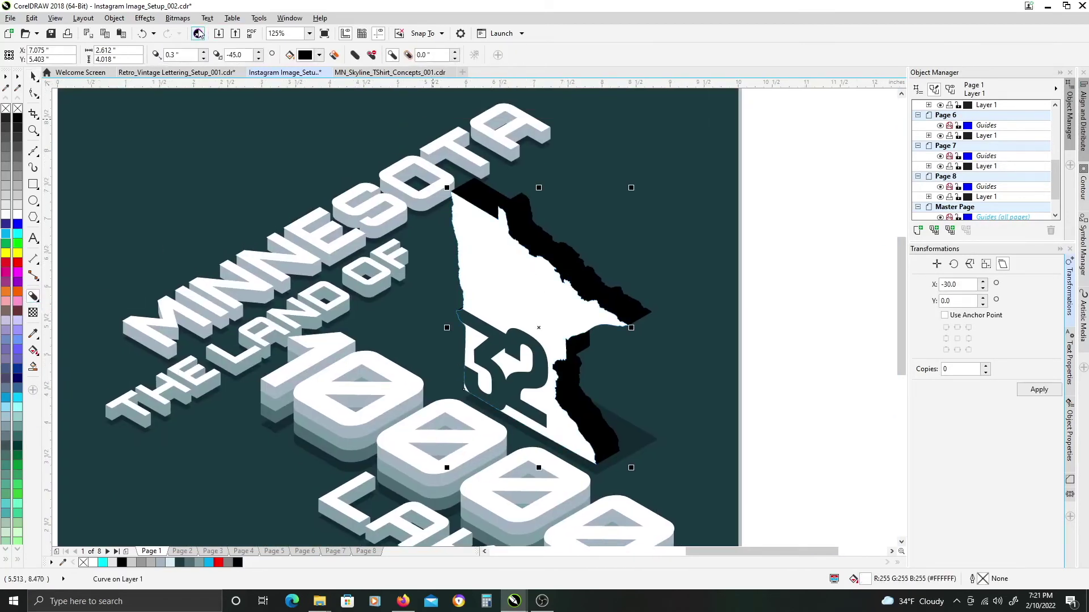
type(".8")
key("Return")
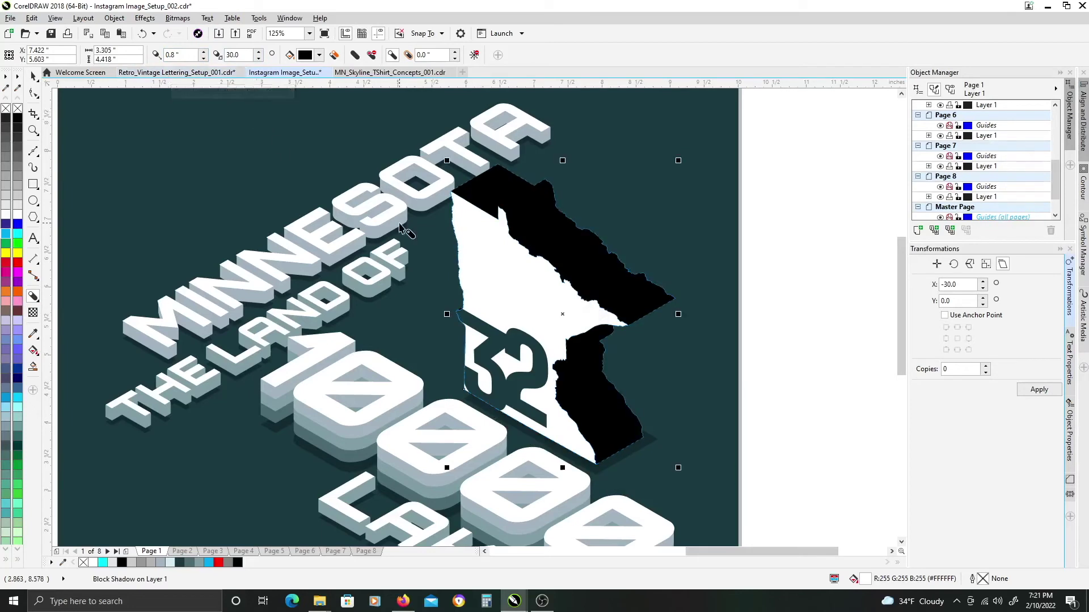
key("space")
left_click(17, 185)
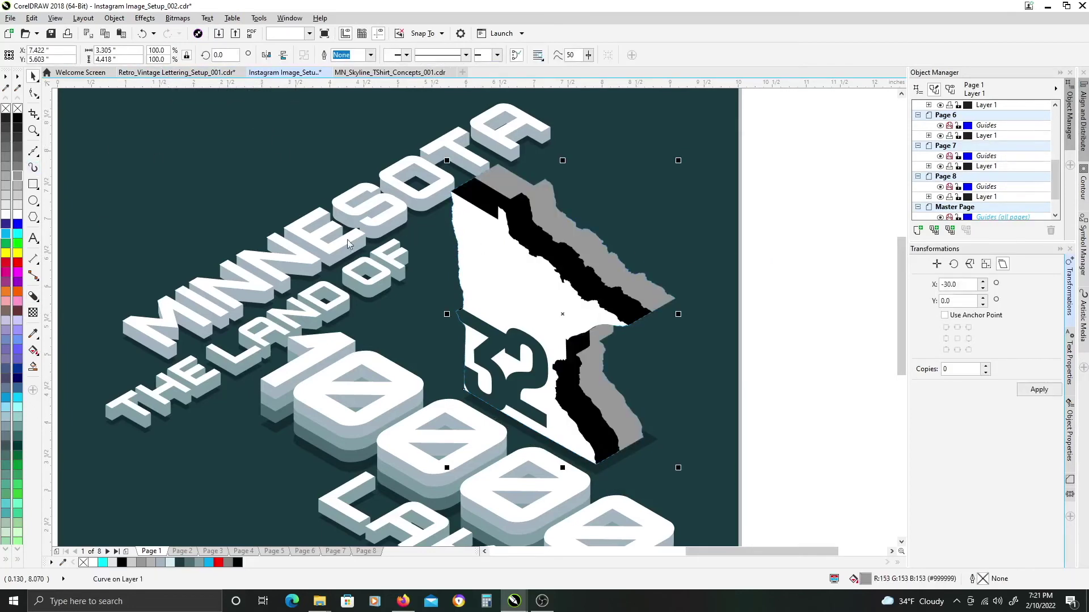
Add a third, longer block shadow to the state, break it apart, and place it behind the others in lighter gray.
left_click(33, 294)
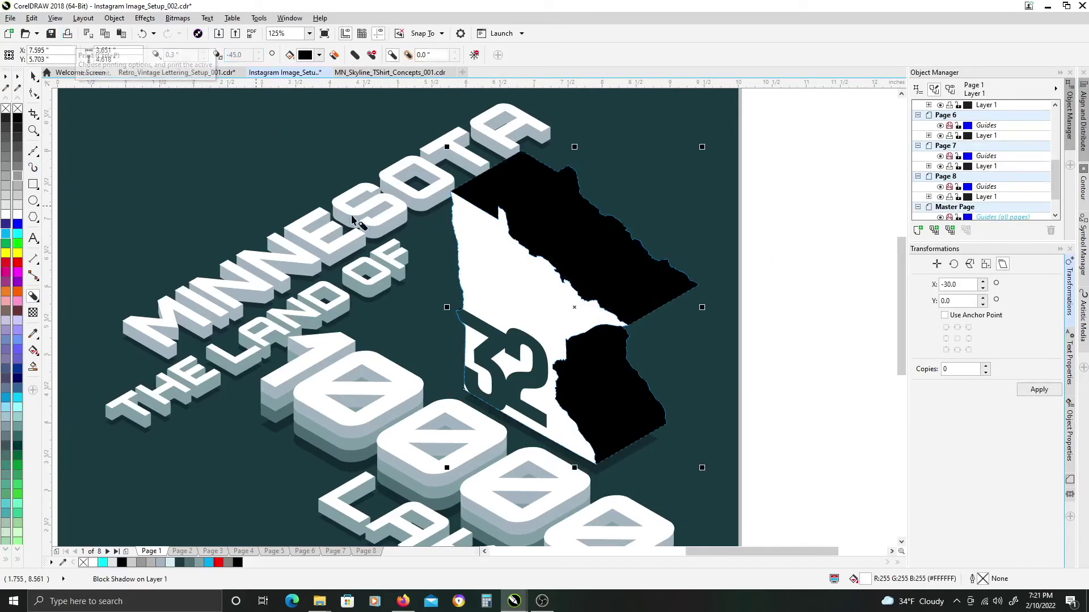
key("ctrl+k")
key("space")
left_click(658, 277)
key("ctrl+Page_Down")
key("ctrl+Page_Down")
left_click(17, 186)
left_click_drag(609, 342, 586, 271)
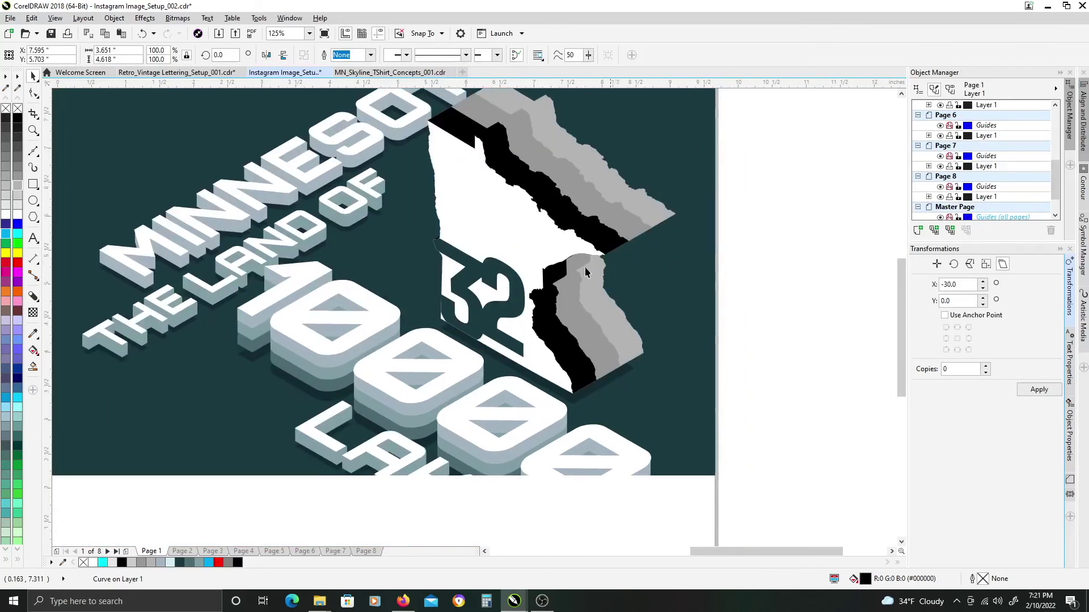
Recolor the state's three shadow layers from the palette swatches, from light blue-gray nearest the state to #4C6C73 at the outermost layer.
scroll(681, 194, "down", 1)
left_click(679, 282)
left_click_drag(489, 452, 633, 195)
left_click(654, 253)
left_click(669, 233)
left_click_drag(576, 454, 643, 184)
left_click(685, 221)
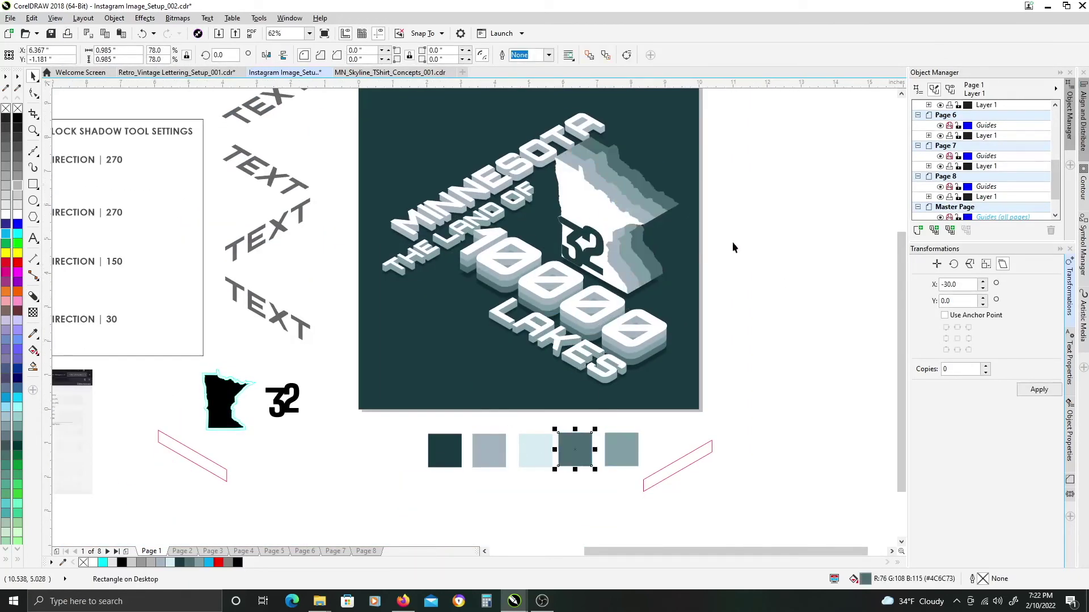
left_click(784, 238)
Examine the edges of the 32 where they meet the state's left border.
scroll(590, 232, "up", 2)
left_click(563, 232)
scroll(545, 230, "up", 2)
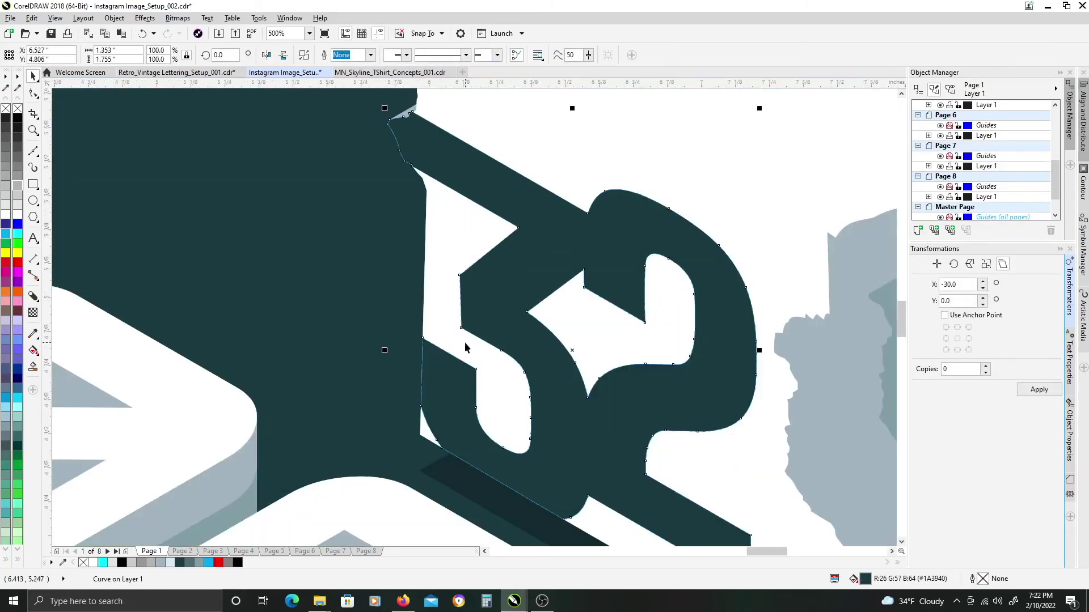
scroll(465, 343, "up", 5)
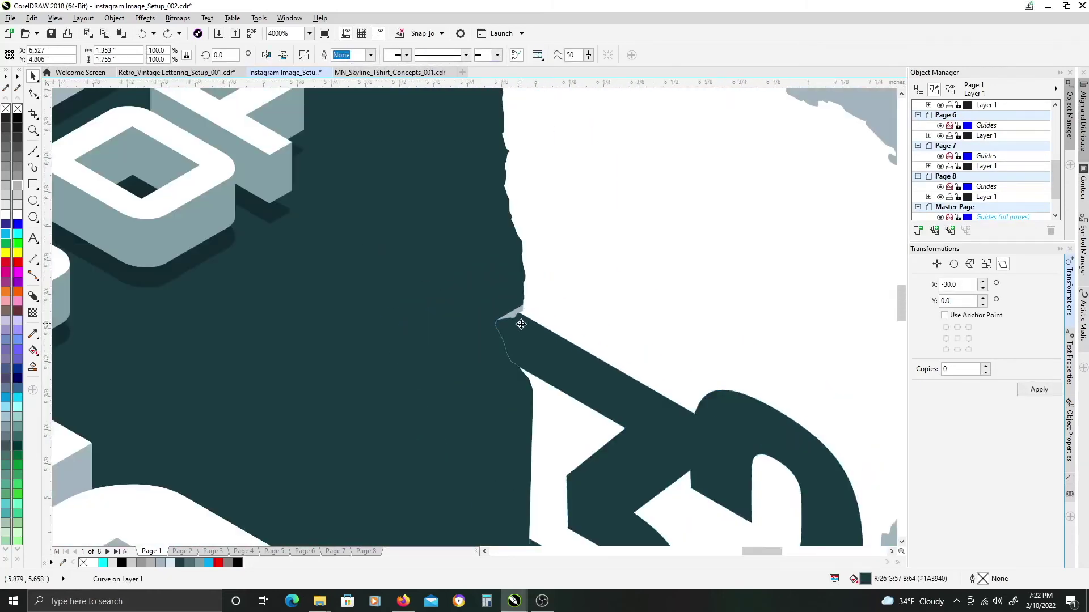
scroll(522, 324, "down", 2)
left_click(809, 365)
scroll(499, 266, "down", 1)
scroll(516, 309, "up", 1)
scroll(516, 309, "down", 1)
scroll(515, 309, "up", 1)
scroll(513, 295, "down", 1)
scroll(512, 222, "up", 1)
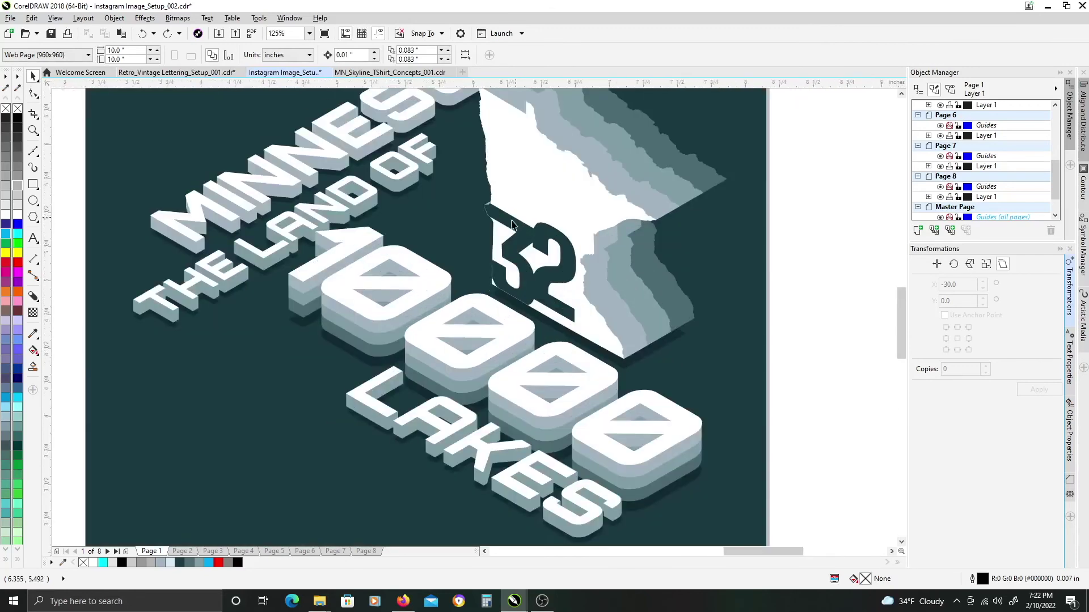
Give the 32 a hairline outline in the dark background color #1A3940.
scroll(511, 224, "up", 2)
left_click(511, 225)
left_click(313, 258)
scroll(506, 216, "up", 2)
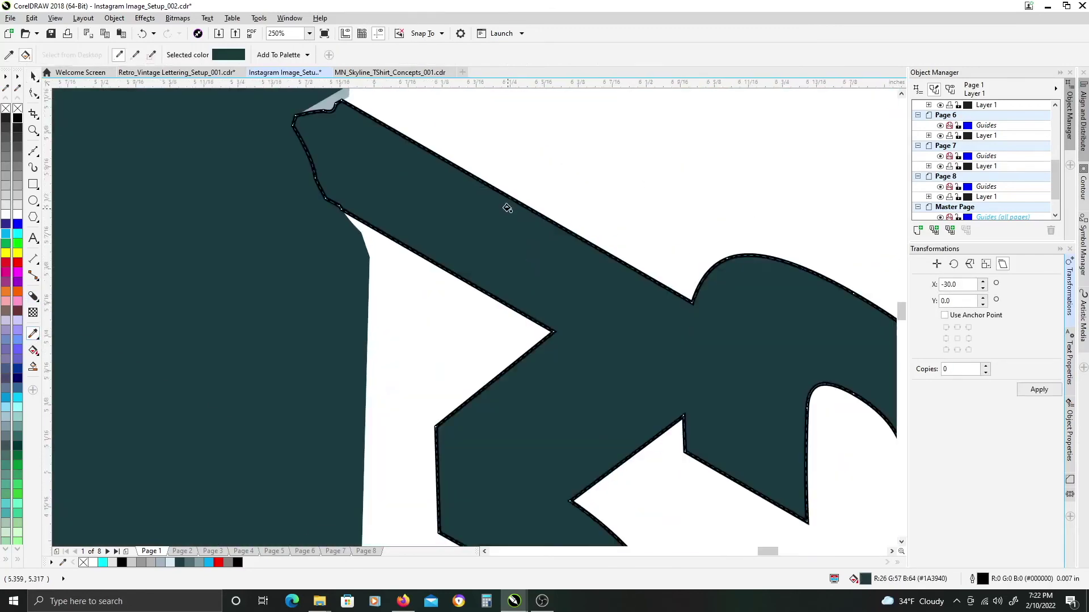
left_click(509, 197)
key("space")
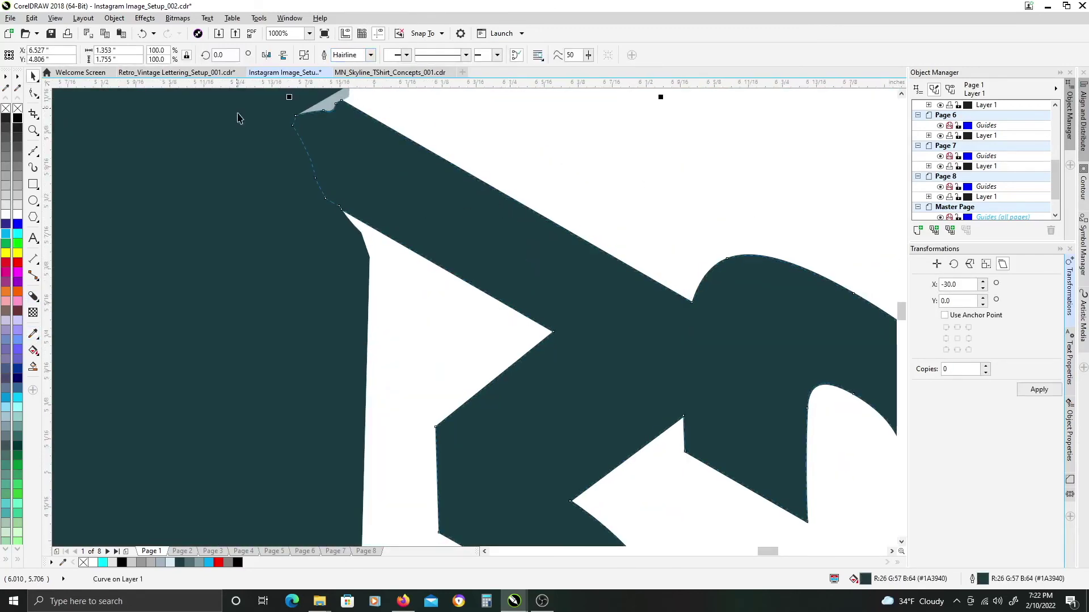
Replace the hairline on the 32 with a thin custom outline width.
scroll(282, 218, "down", 4)
left_click(282, 219)
left_click(325, 215)
left_click(359, 56)
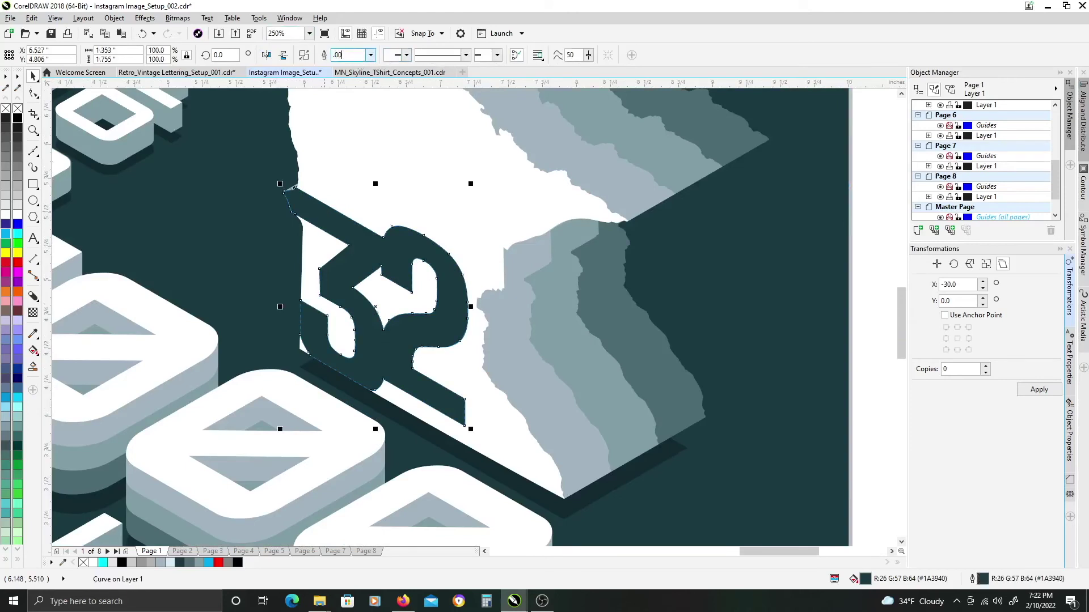
scroll(398, 260, "down", 1)
left_click(704, 229)
scroll(712, 272, "down", 1)
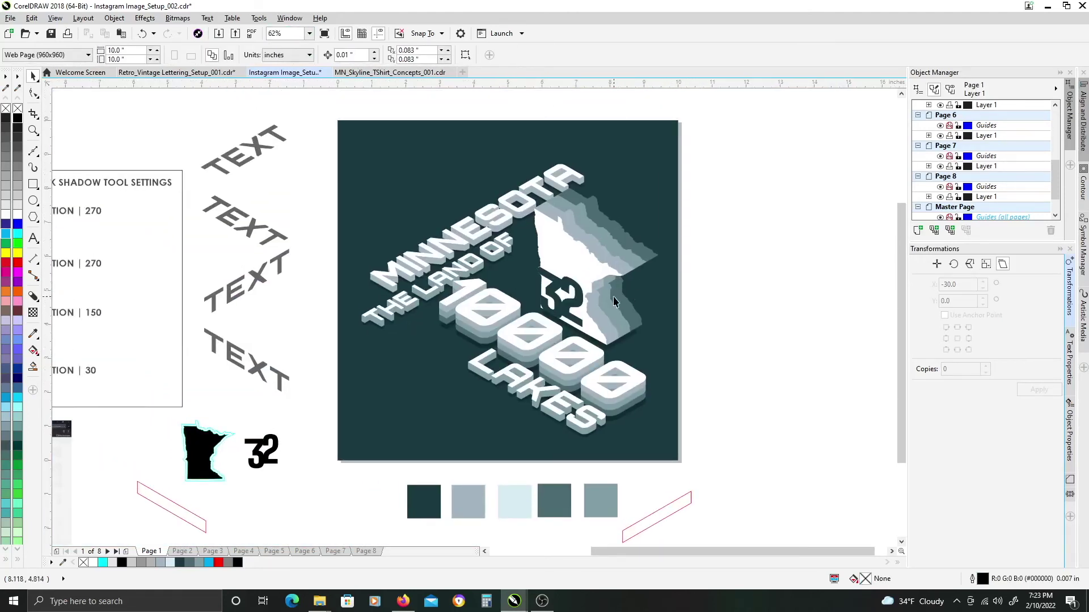
Center the complete Minnesota artwork on the dark square background and save the file.
left_click_drag(617, 315, 648, 284)
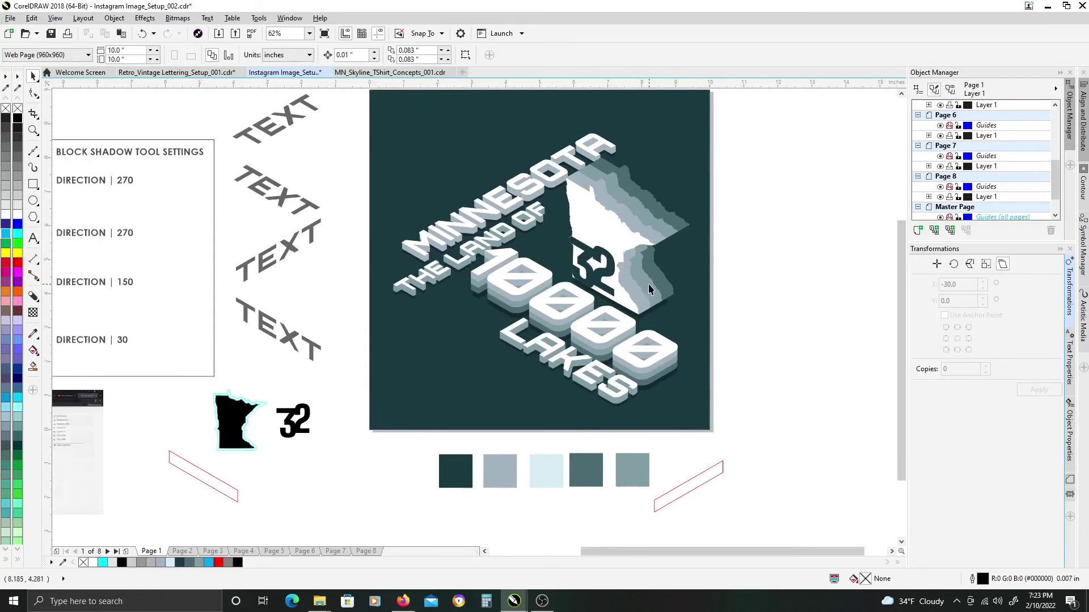
left_click_drag(719, 402, 707, 457)
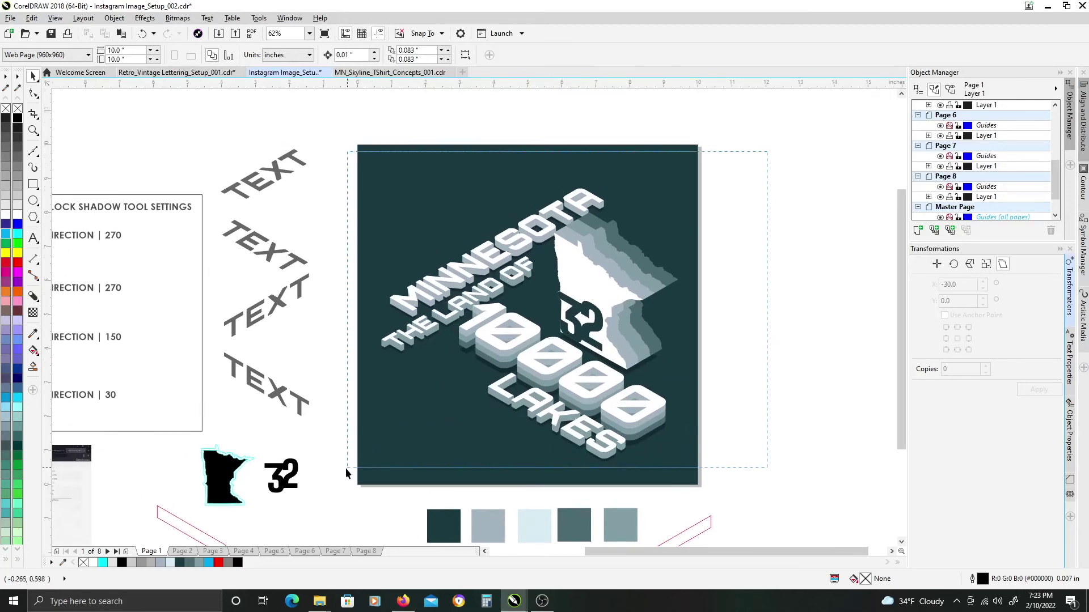
left_click_drag(345, 468, 365, 467)
left_click(718, 335)
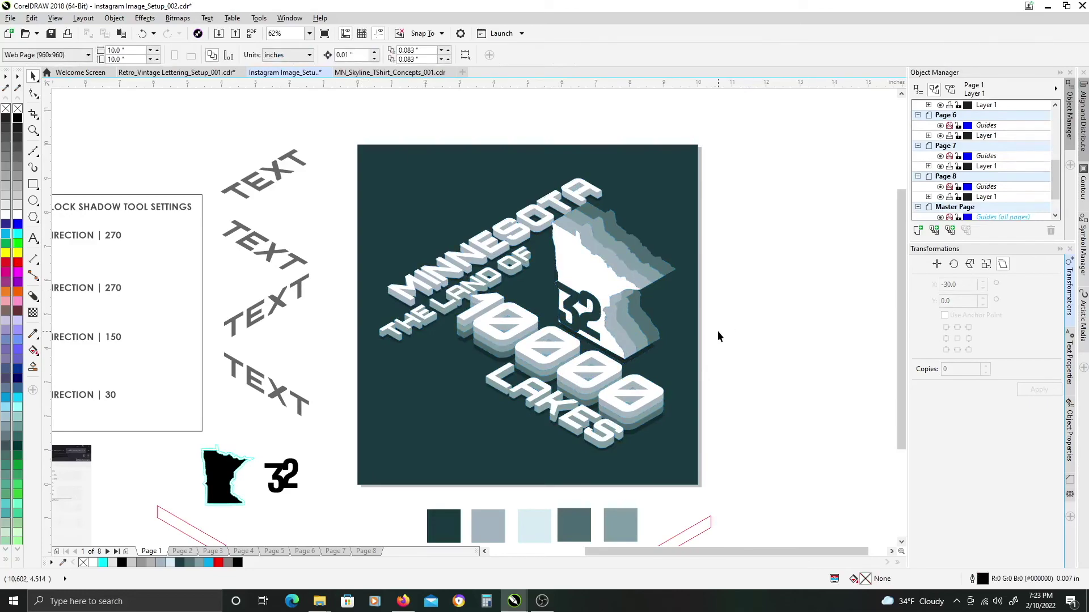
key("ctrl+s")
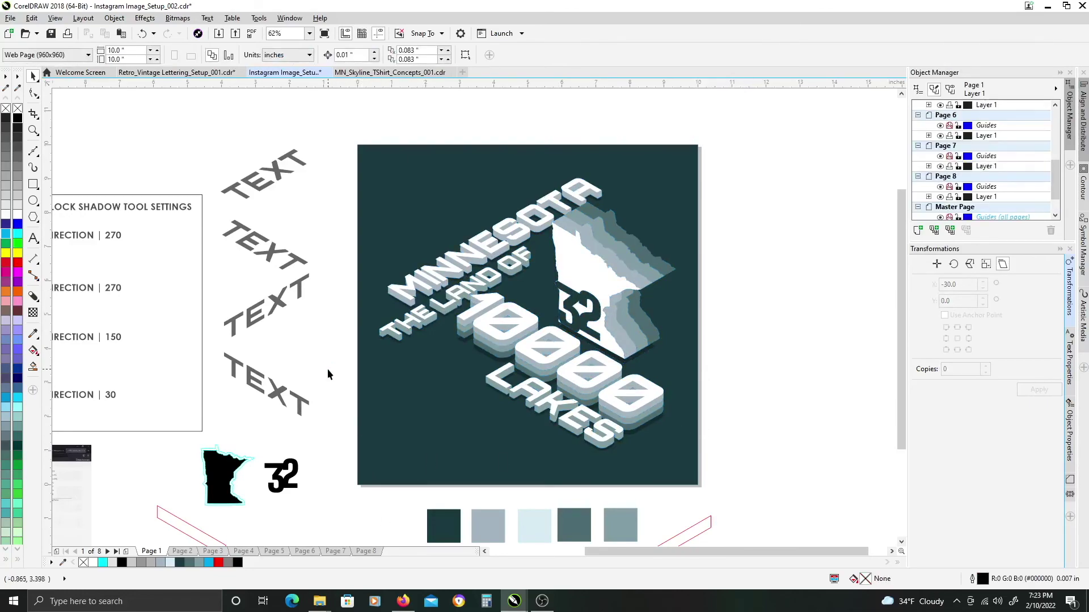